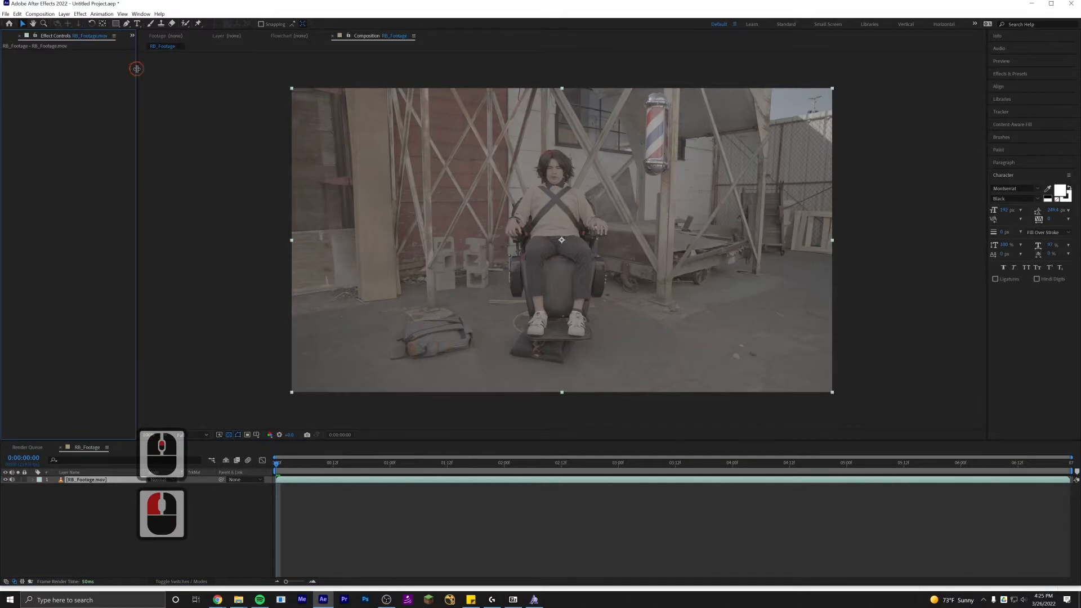
# Apply the Apply Color LUT effect to the footage layer, loading the RED_UColor2_FILM.cube LUT.
pyautogui.click(1010, 73)
pyautogui.click(1009, 84)
pyautogui.write('apply color')
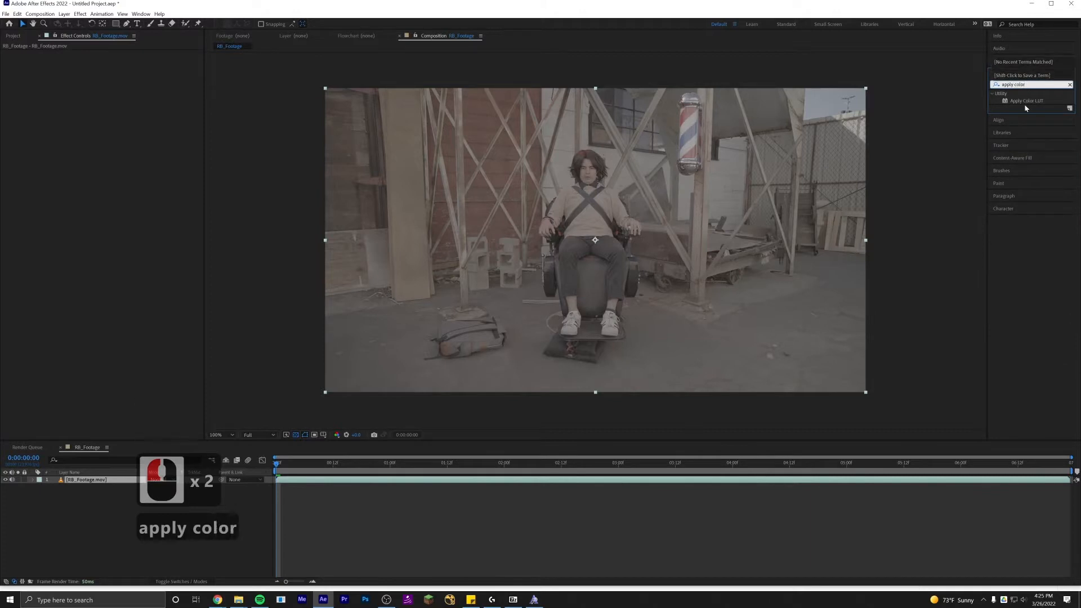
pyautogui.moveTo(1025, 102); pyautogui.dragTo(166, 151)
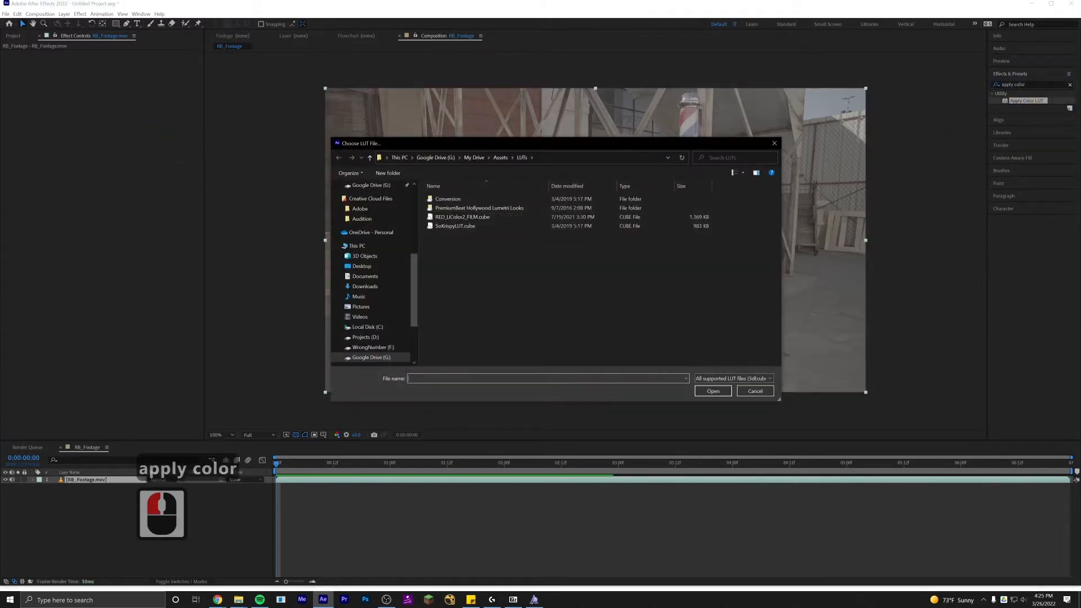
pyautogui.click(462, 217)
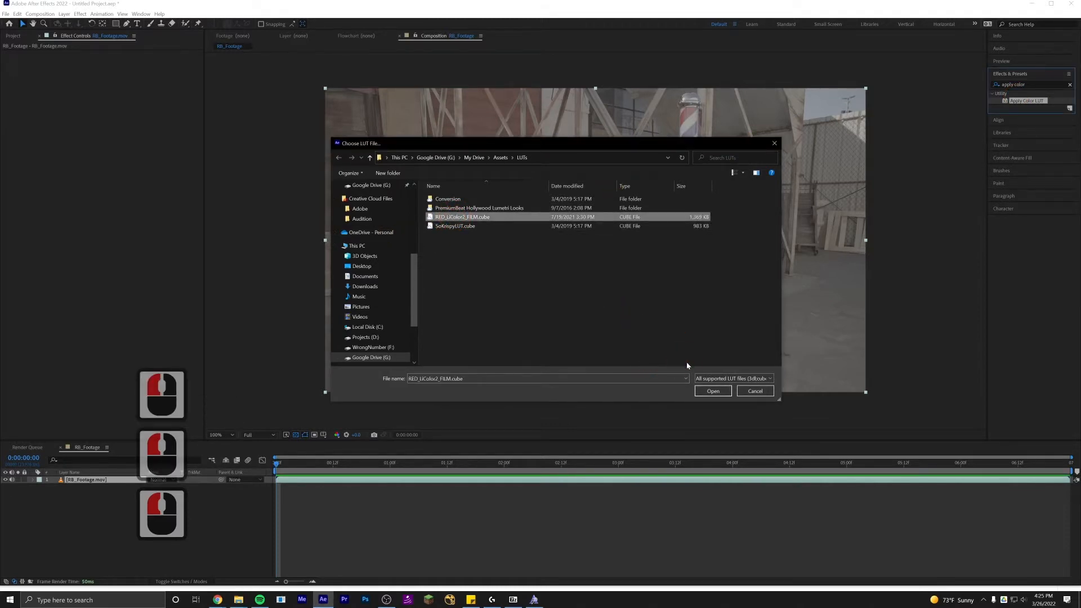
pyautogui.click(716, 391)
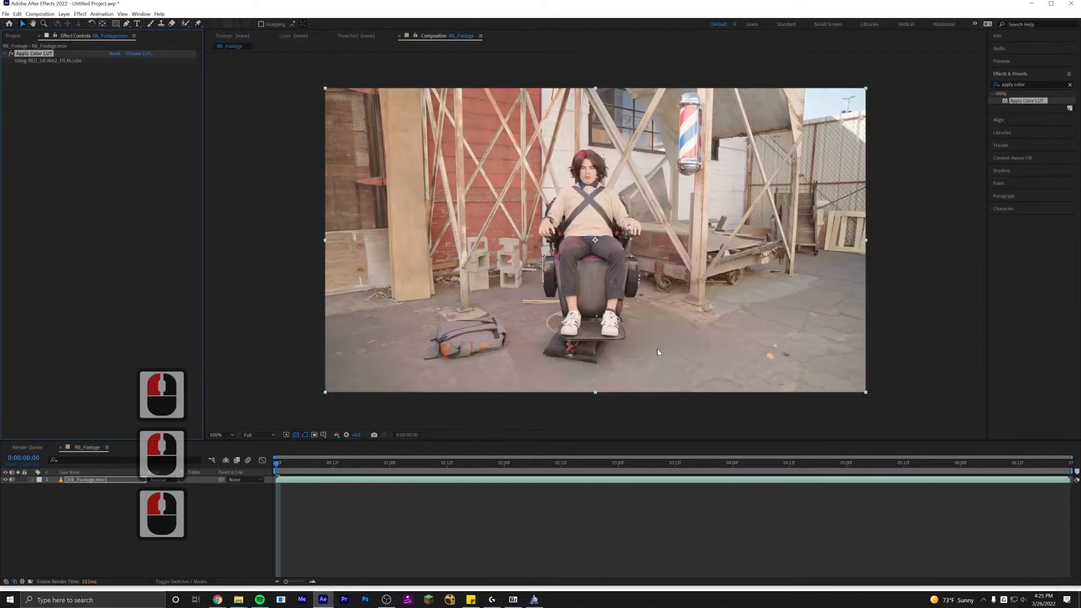
# Toggle the Apply Color LUT effect off and on to compare the footage before and after the LUT.
pyautogui.scroll(2, 606, 248)
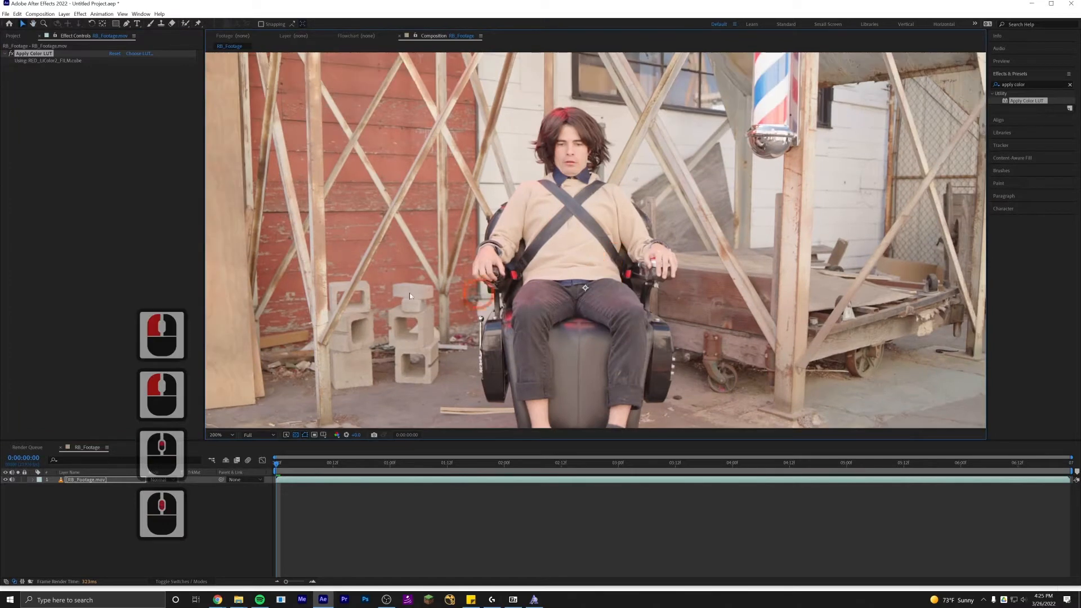
pyautogui.scroll(-2, 410, 293)
pyautogui.click(401, 549)
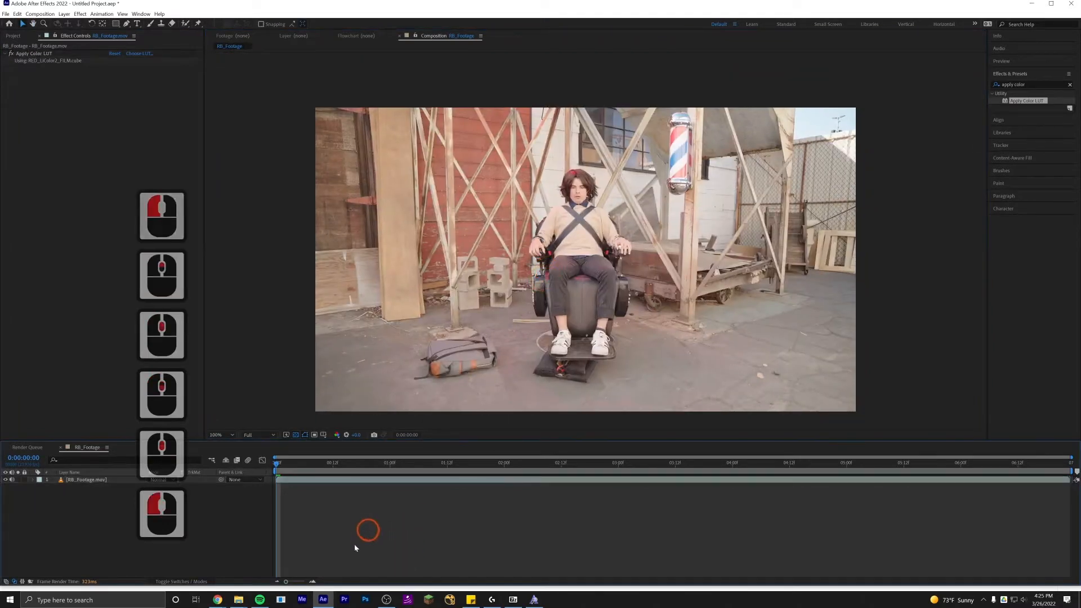
pyautogui.click(84, 480)
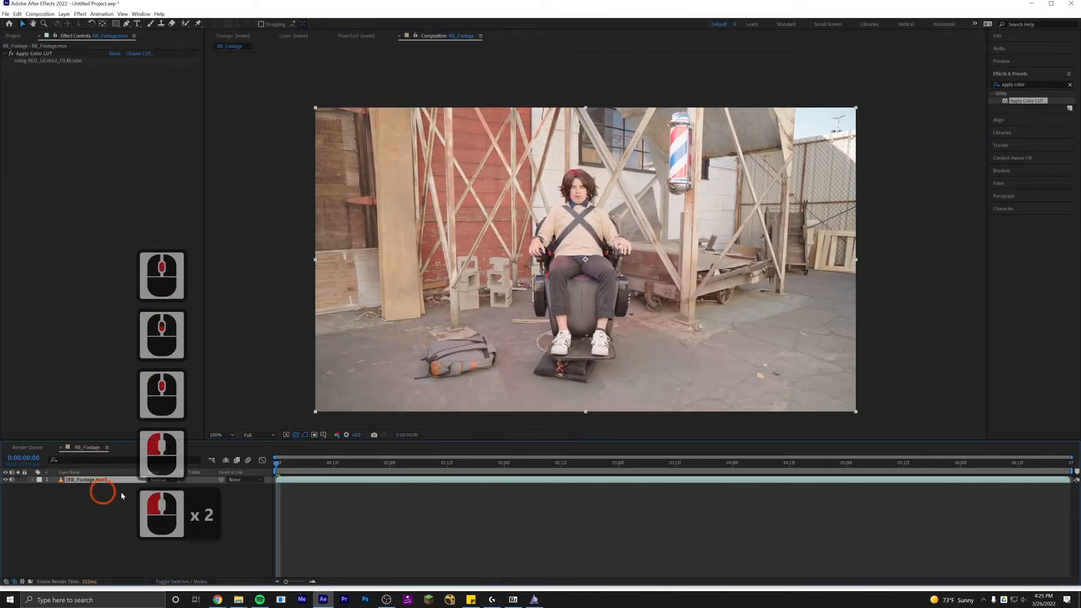
pyautogui.click(11, 53)
pyautogui.click(11, 53)
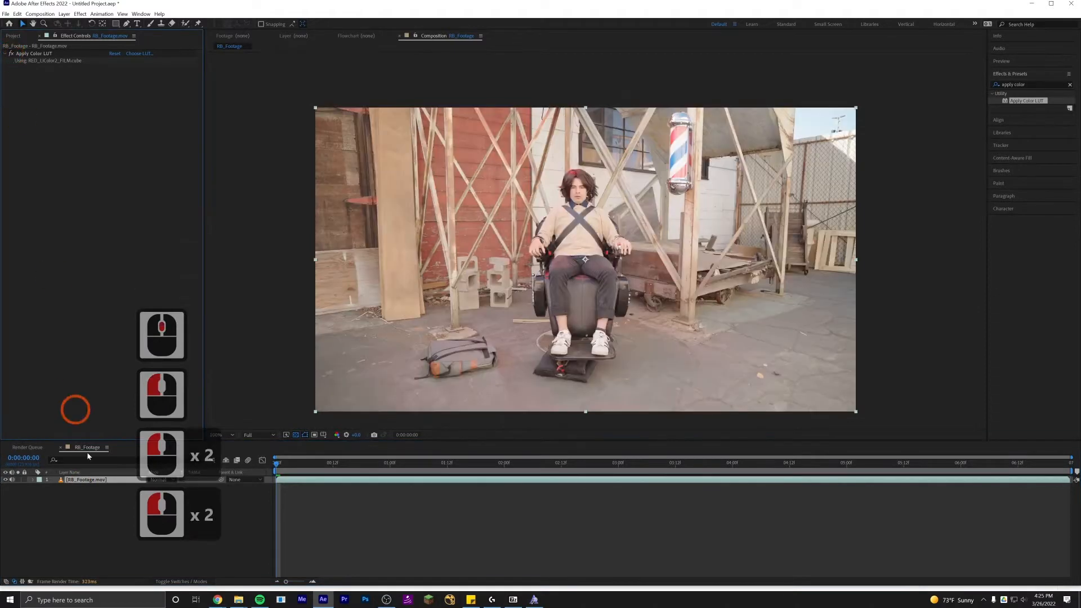
pyautogui.click(84, 538)
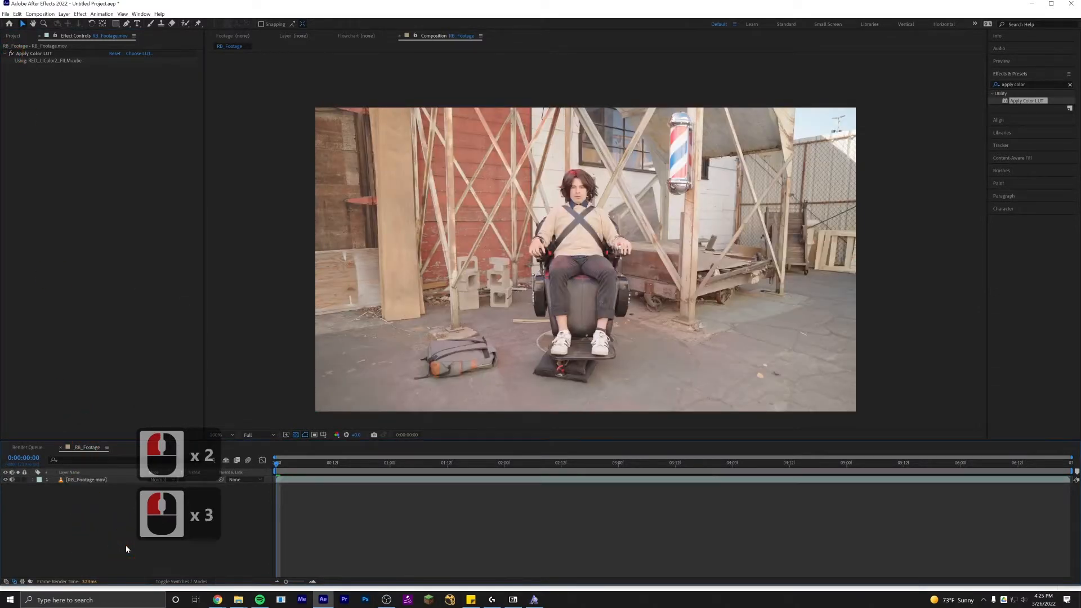
# Create an adjustment layer and move the Apply Color LUT effect from the footage layer onto it.
pyautogui.hotkey('ctrl', 'alt', 'y')
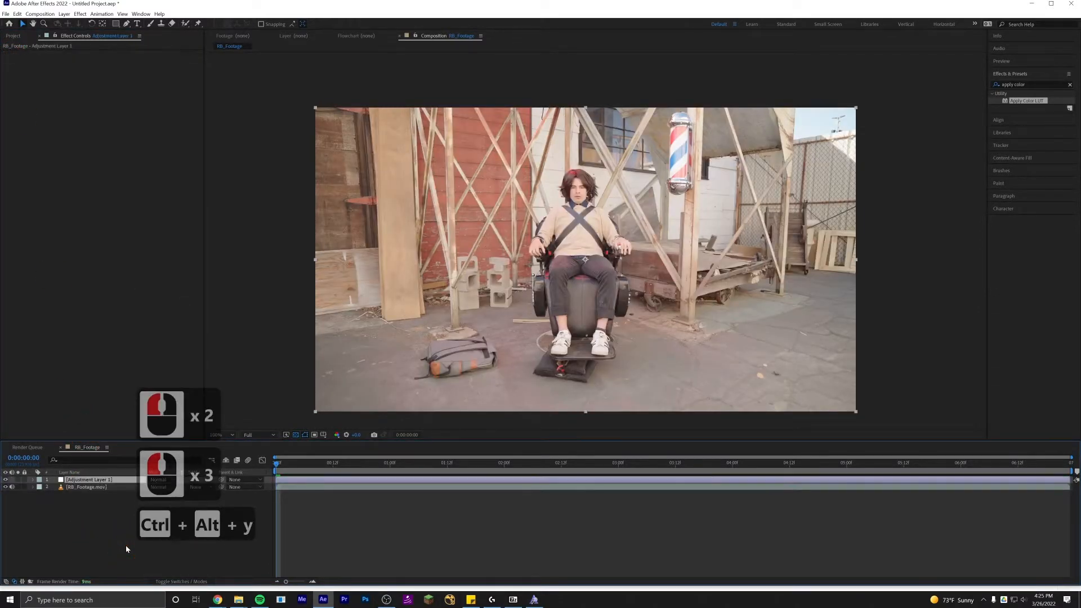
pyautogui.click(90, 487)
pyautogui.click(47, 56)
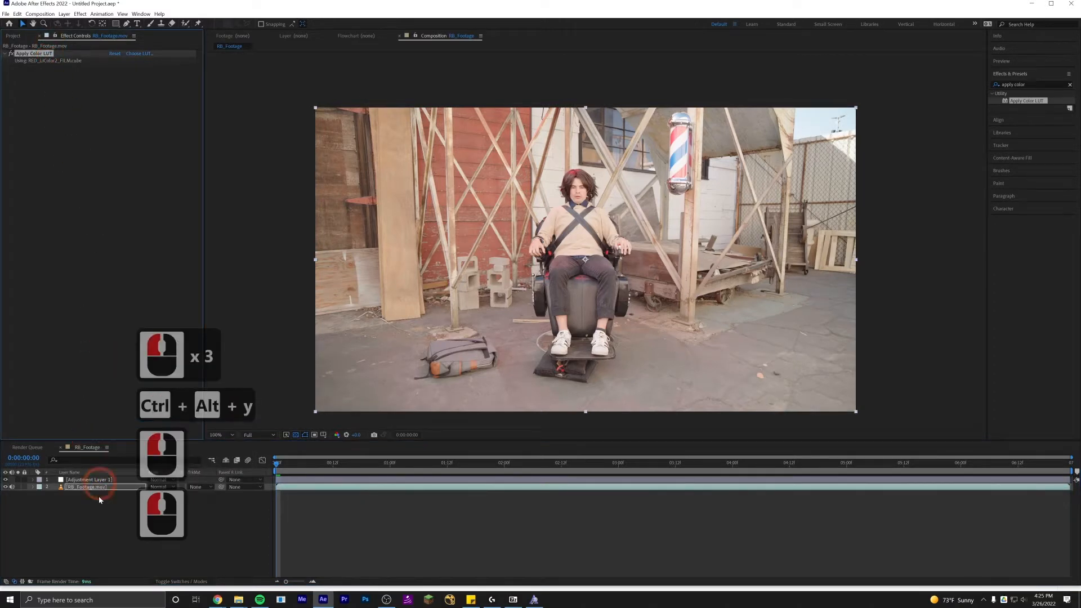
pyautogui.hotkey('ctrl', 'x')
pyautogui.click(86, 480)
pyautogui.hotkey('ctrl', 'v')
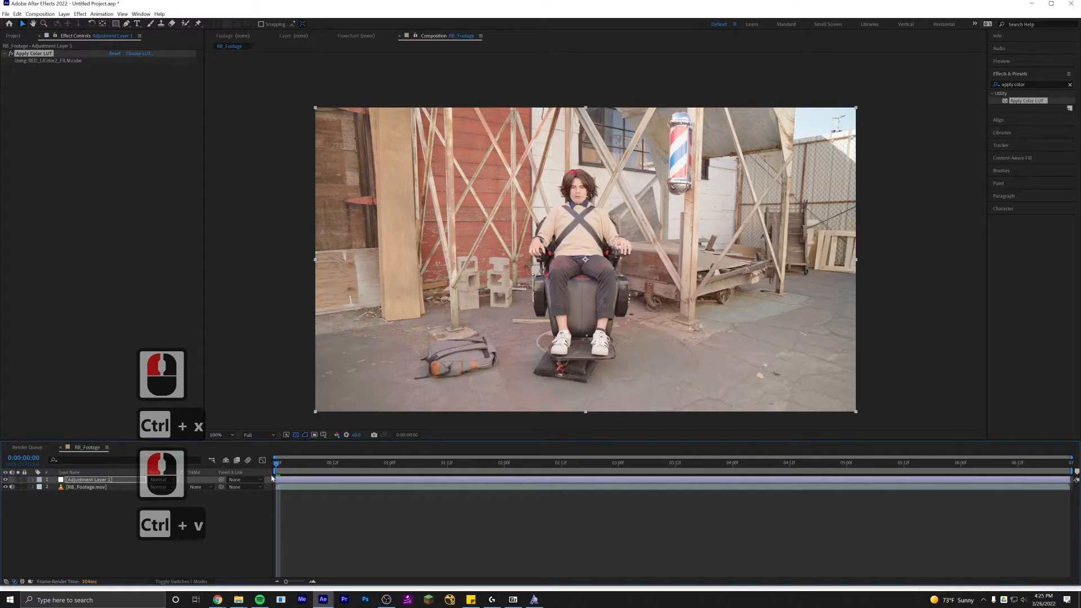
# Toggle the adjustment layer's visibility to compare, then set it as a Guide Layer.
pyautogui.click(6, 480)
pyautogui.click(6, 479)
pyautogui.click(5, 480)
pyautogui.click(5, 480)
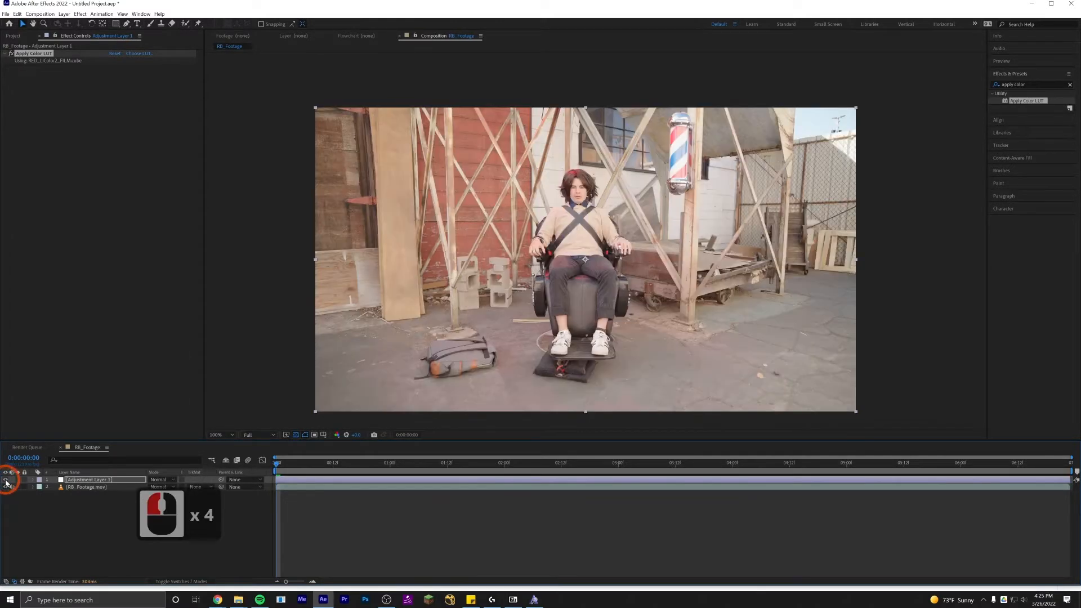
pyautogui.rightClick(81, 482)
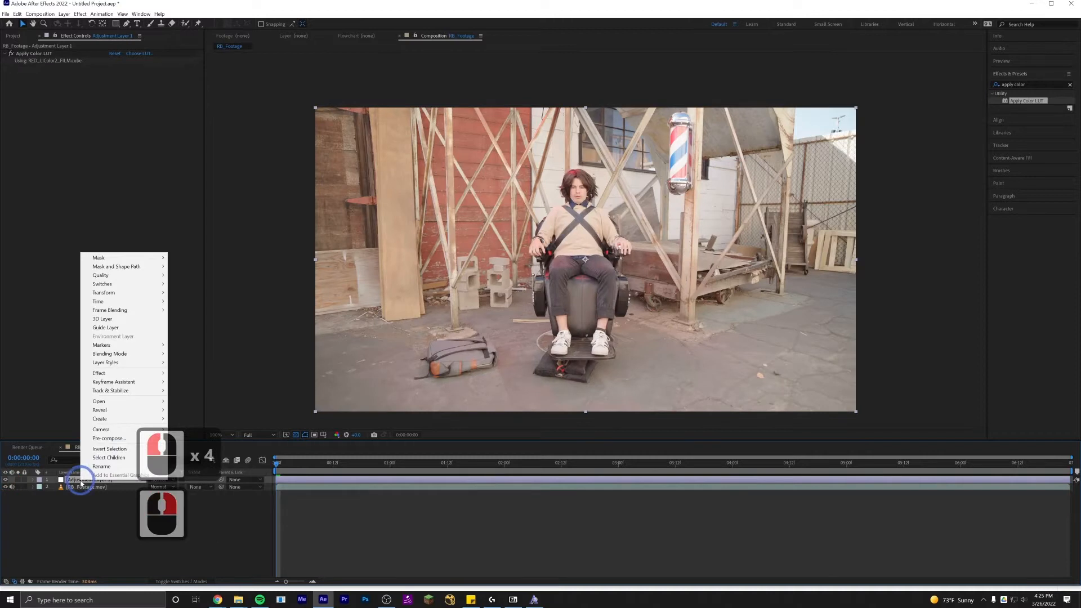
pyautogui.click(114, 328)
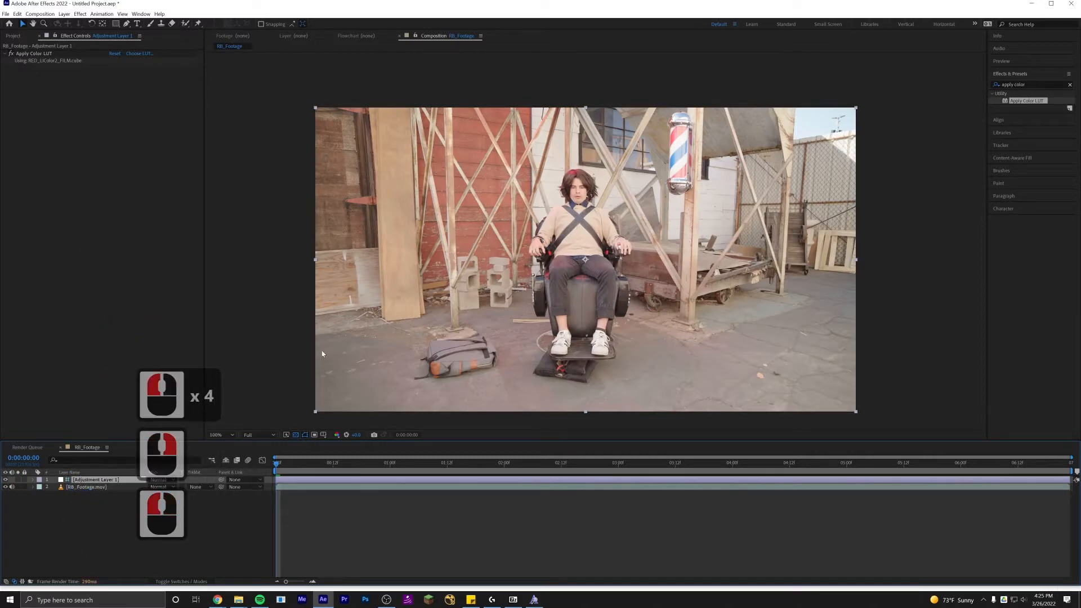
# Import CG_Matte.mov and CG_Render.mov into the project.
pyautogui.moveTo(549, 256); pyautogui.dragTo(548, 234)
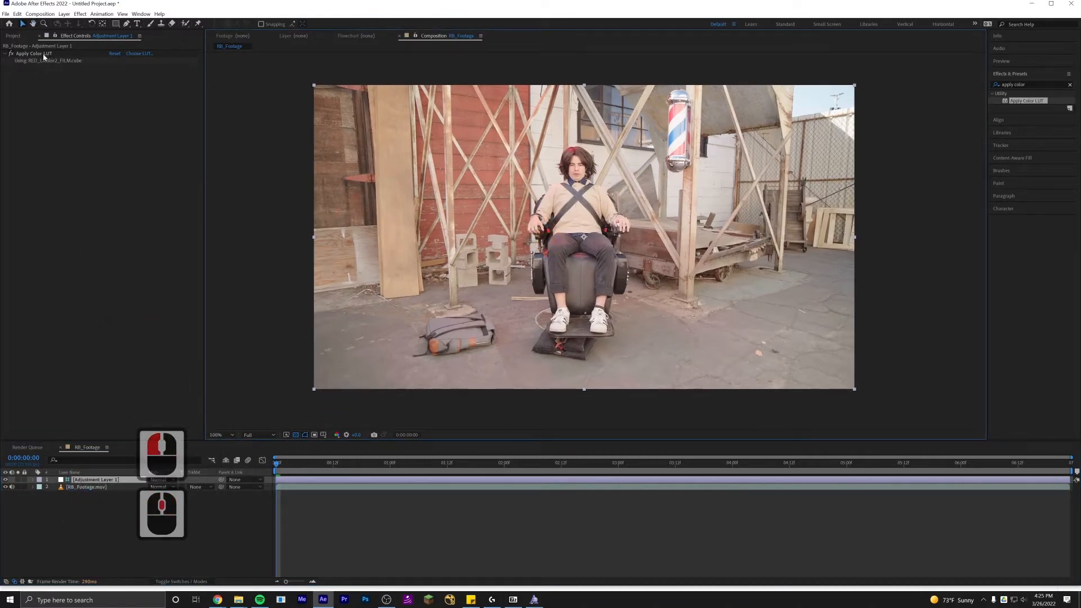
pyautogui.click(20, 37)
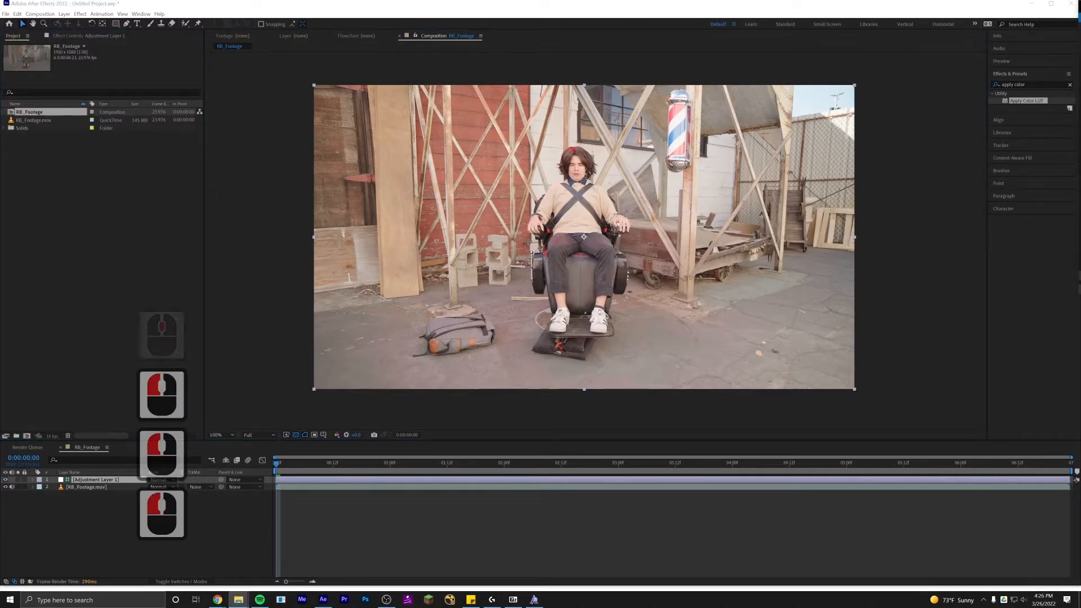
pyautogui.moveTo(1080, 202); pyautogui.dragTo(72, 201)
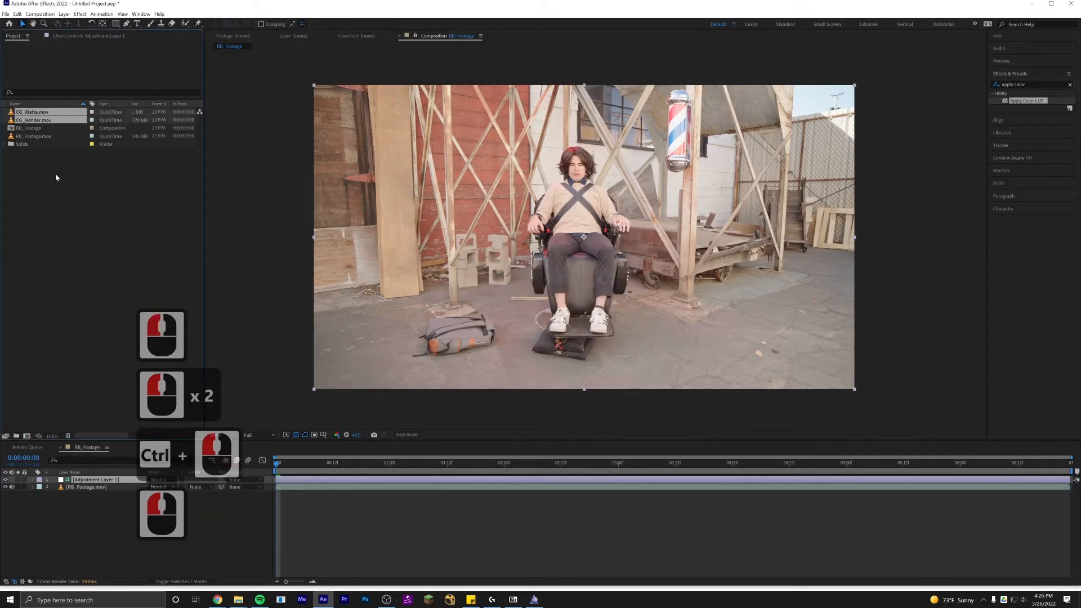
# Preview the CG_Render and CG_Matte clips in the footage viewer.
pyautogui.click(33, 121)
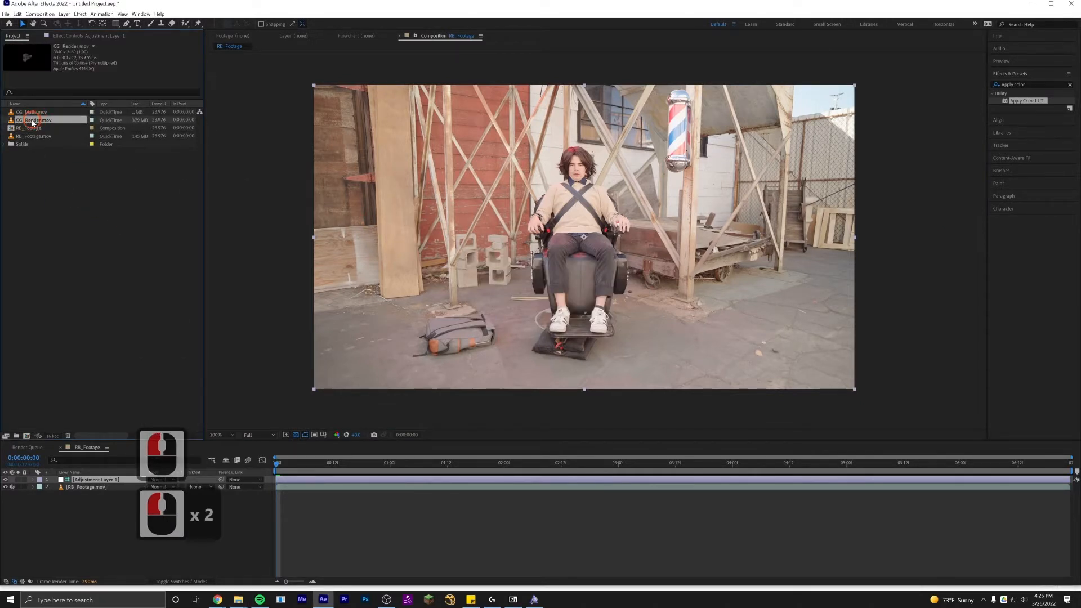
pyautogui.doubleClick(31, 120)
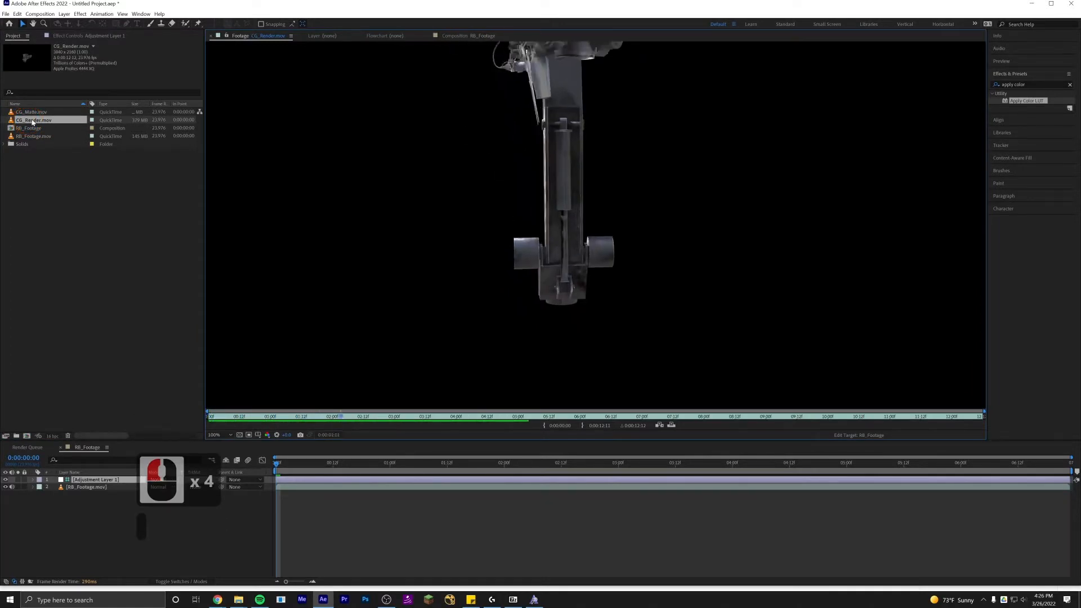
pyautogui.doubleClick(31, 112)
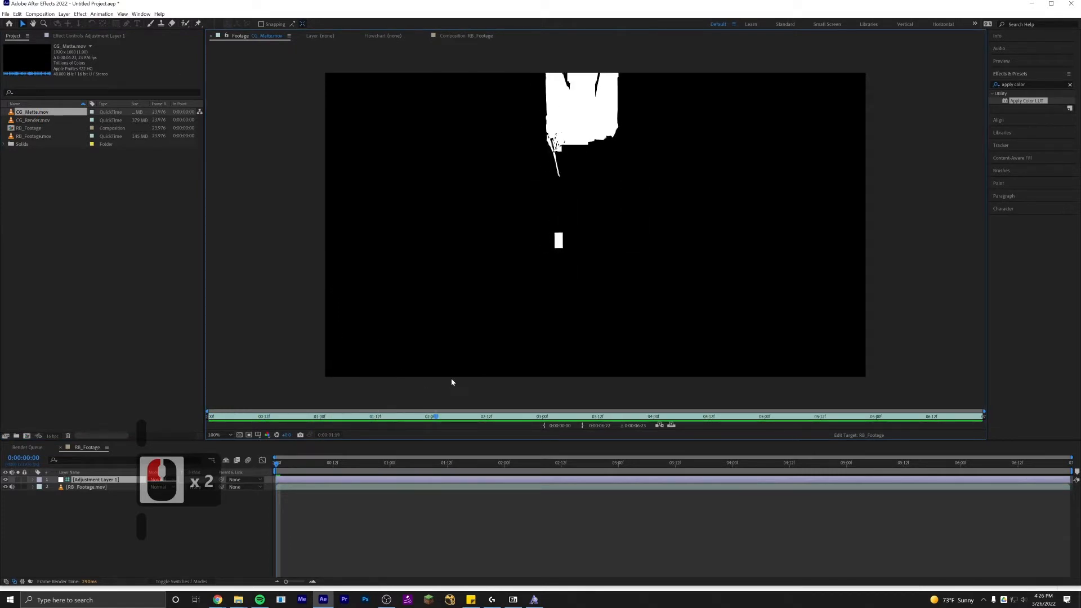
pyautogui.click(594, 418)
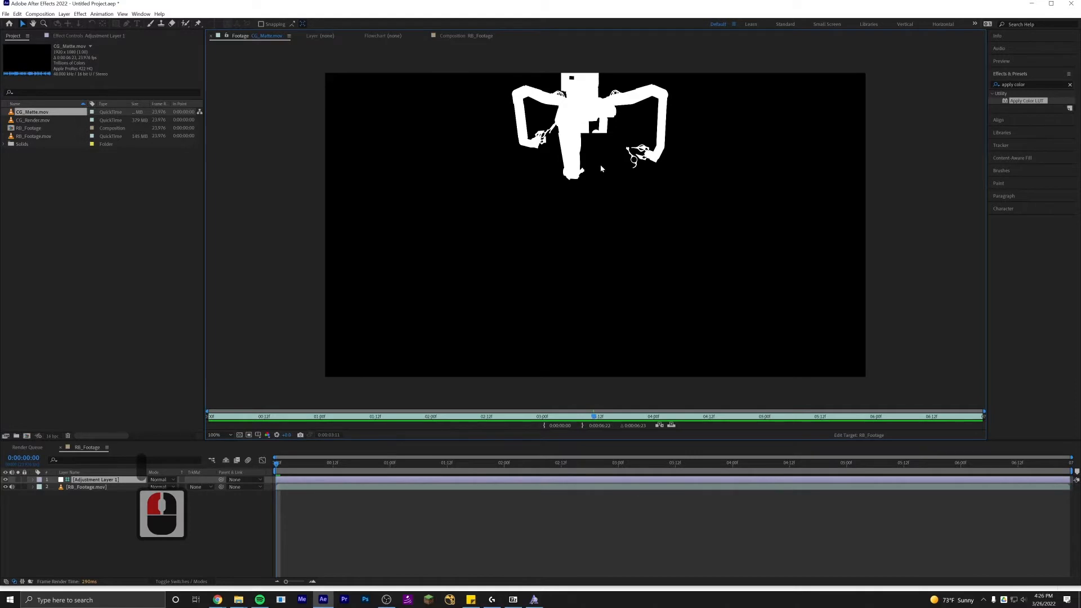
pyautogui.doubleClick(33, 120)
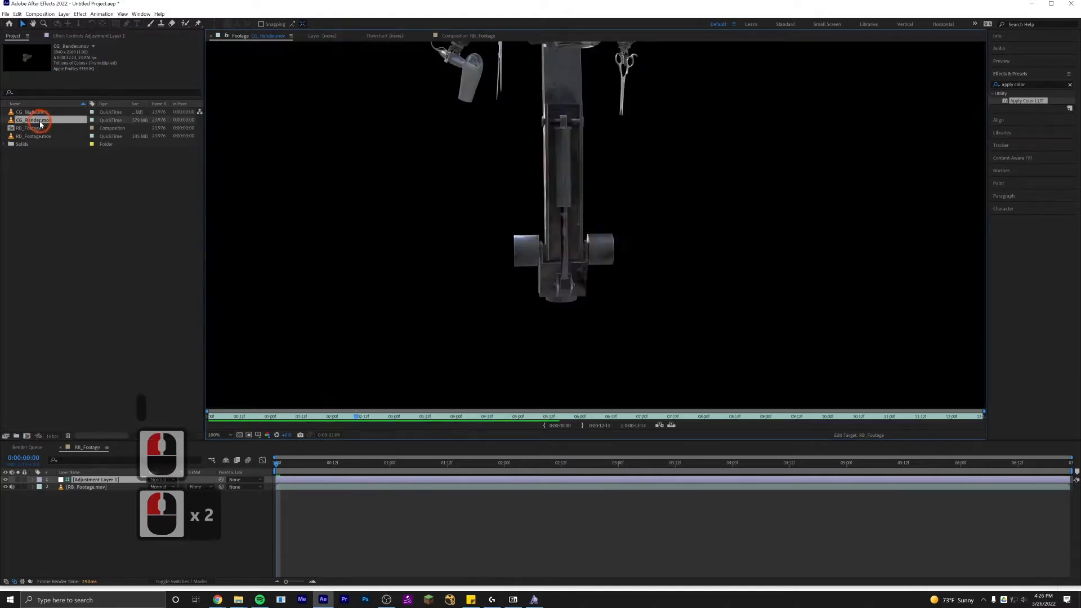
pyautogui.moveTo(554, 255); pyautogui.dragTo(543, 314)
pyautogui.moveTo(548, 228); pyautogui.dragTo(539, 278)
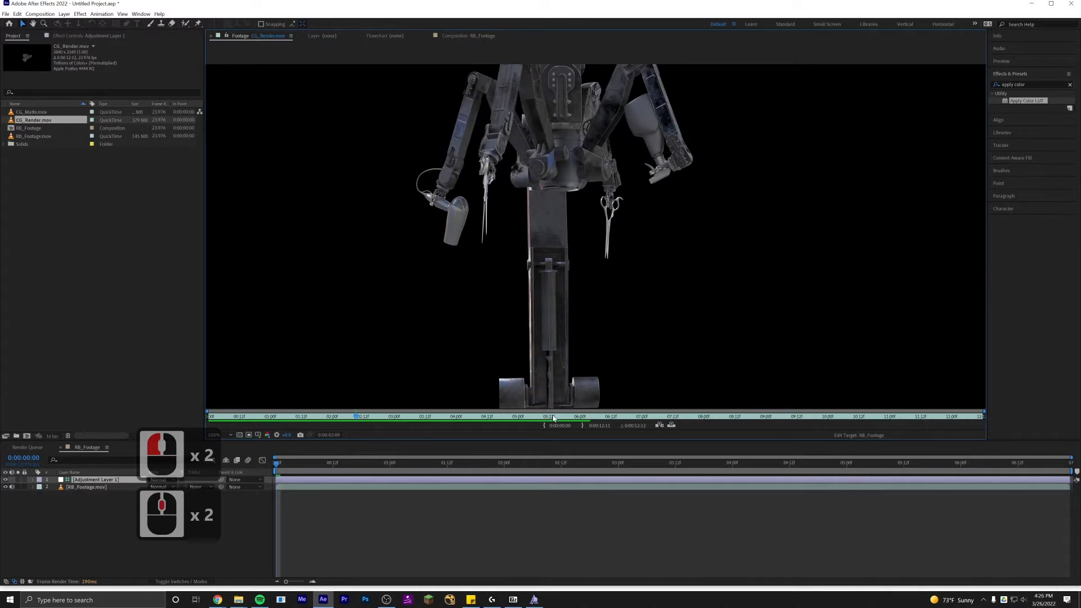
pyautogui.moveTo(554, 418); pyautogui.dragTo(567, 417)
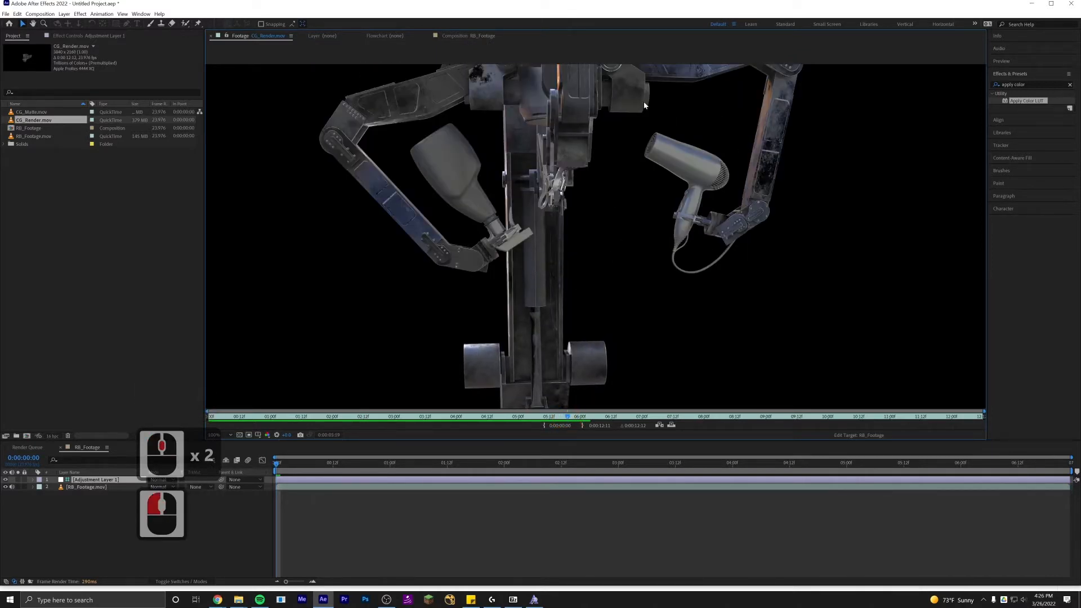
pyautogui.moveTo(553, 230); pyautogui.dragTo(611, 210)
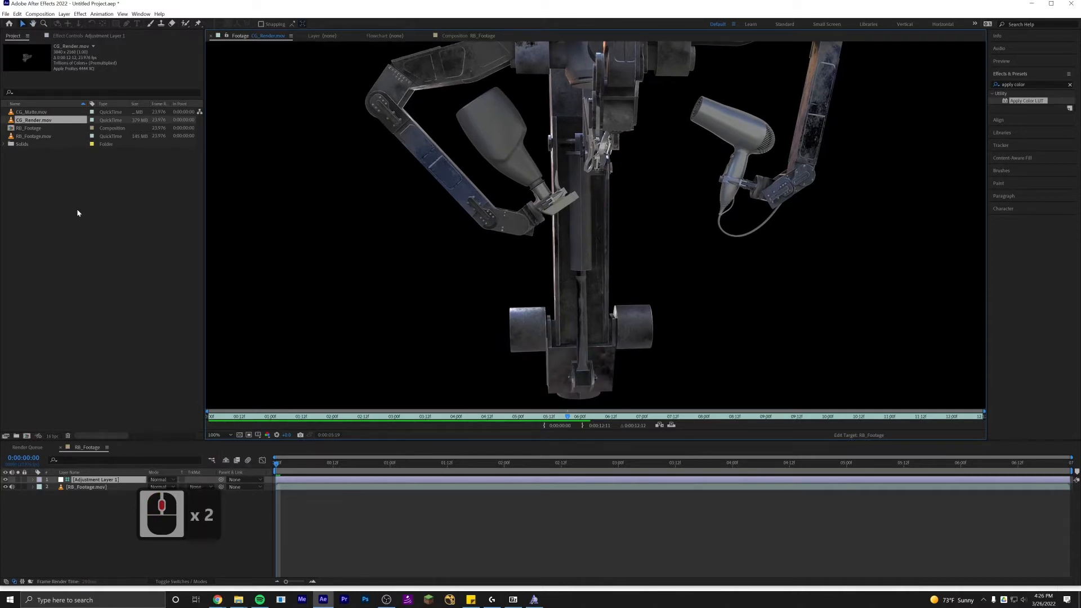
# Place CG_Render.mov into the composition between the adjustment layer and the footage, and rename the adjustment layer LUT.
pyautogui.moveTo(33, 121); pyautogui.dragTo(85, 489)
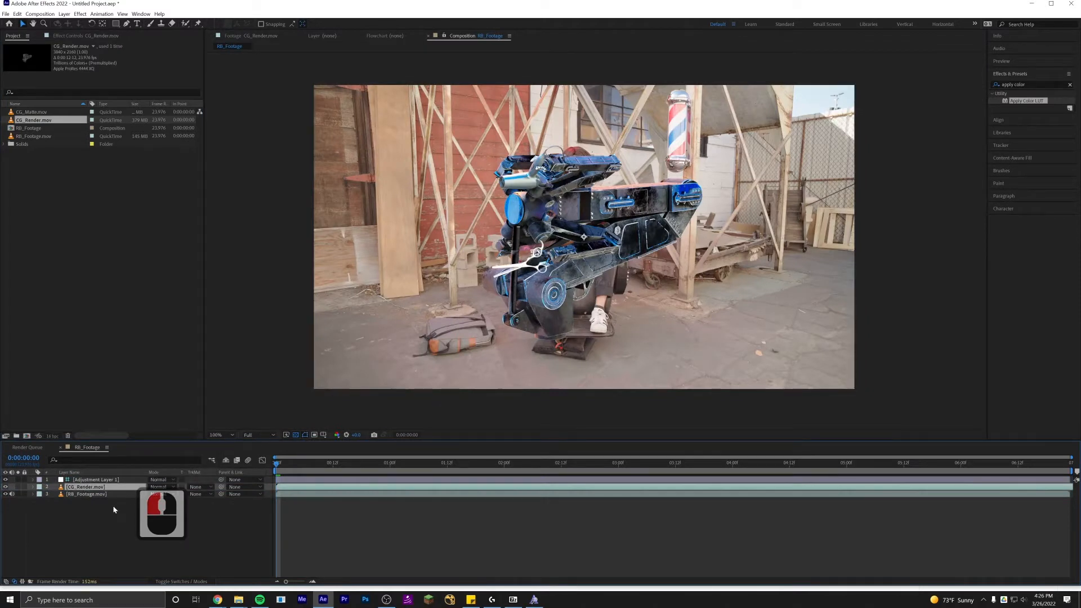
pyautogui.click(97, 480)
pyautogui.press('Return')
pyautogui.write('LUT')
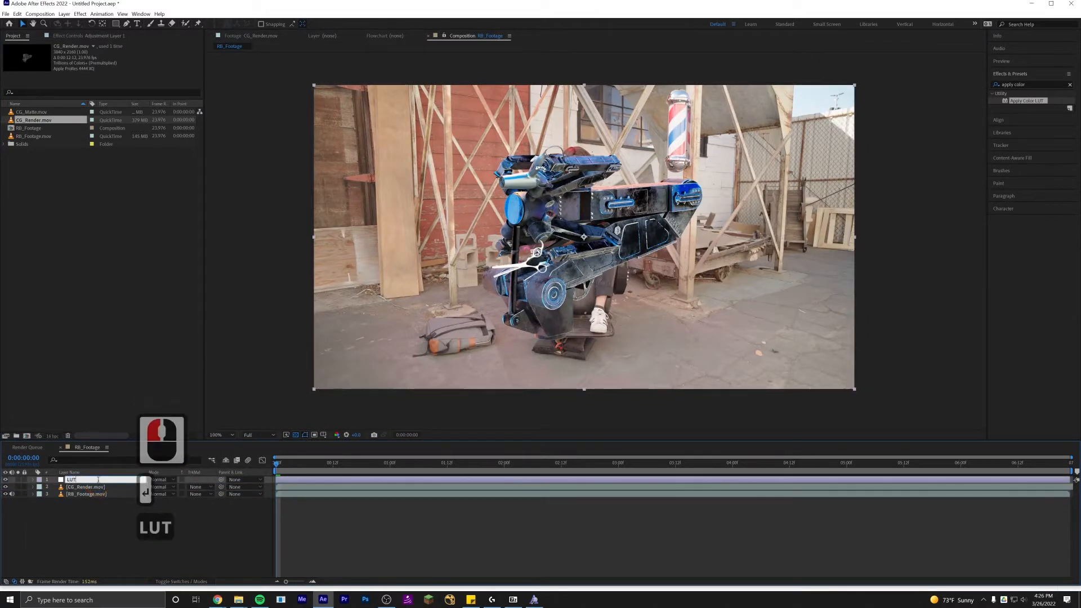
pyautogui.press('Return')
# Apply the Levels effect to the CG_Render layer.
pyautogui.click(95, 488)
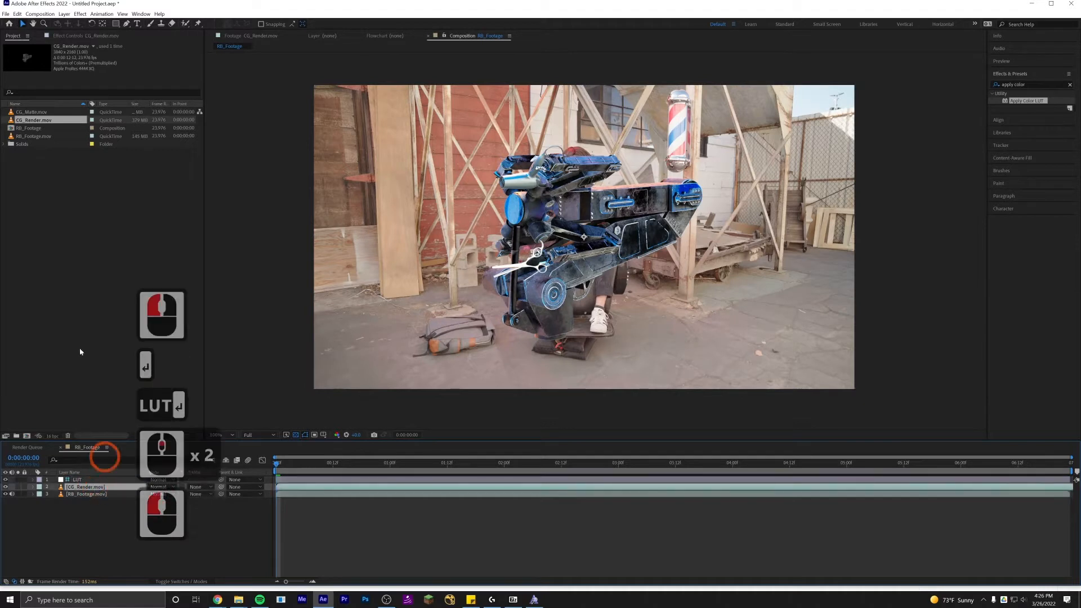
pyautogui.click(79, 35)
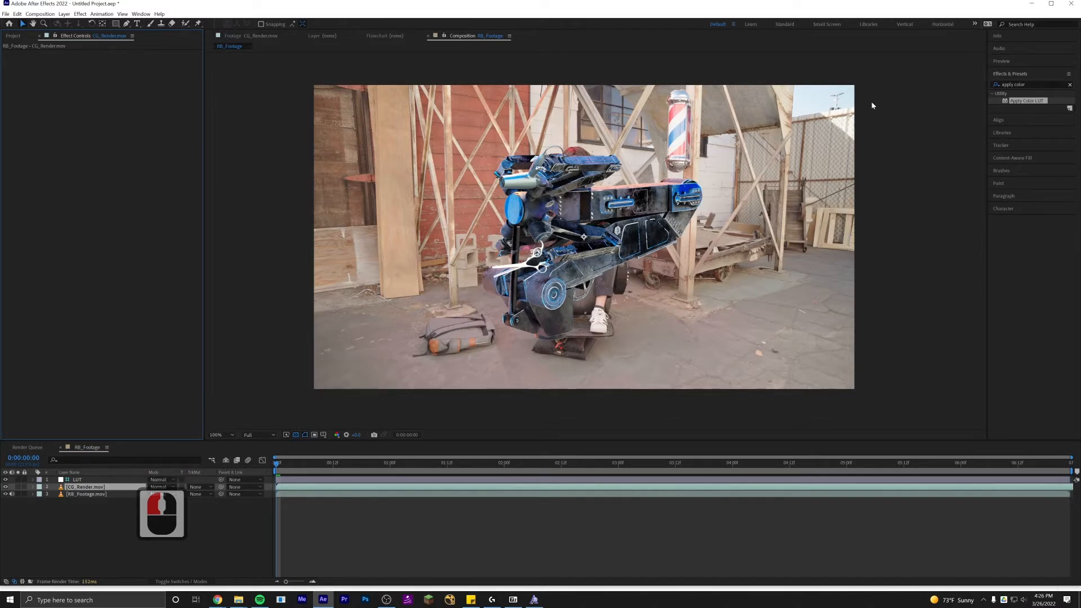
pyautogui.click(1014, 84)
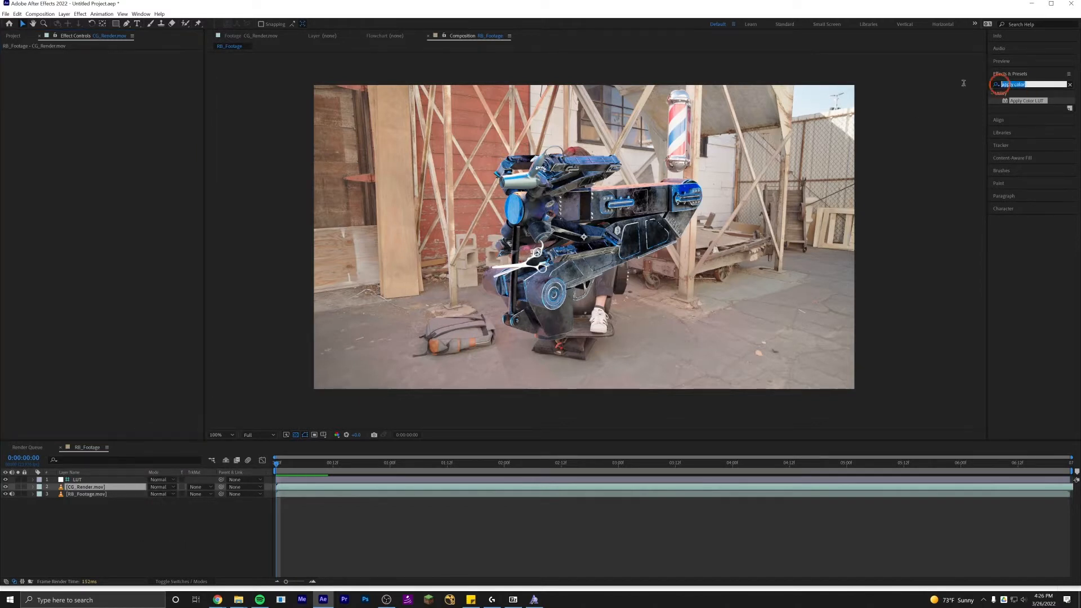
pyautogui.write('level')
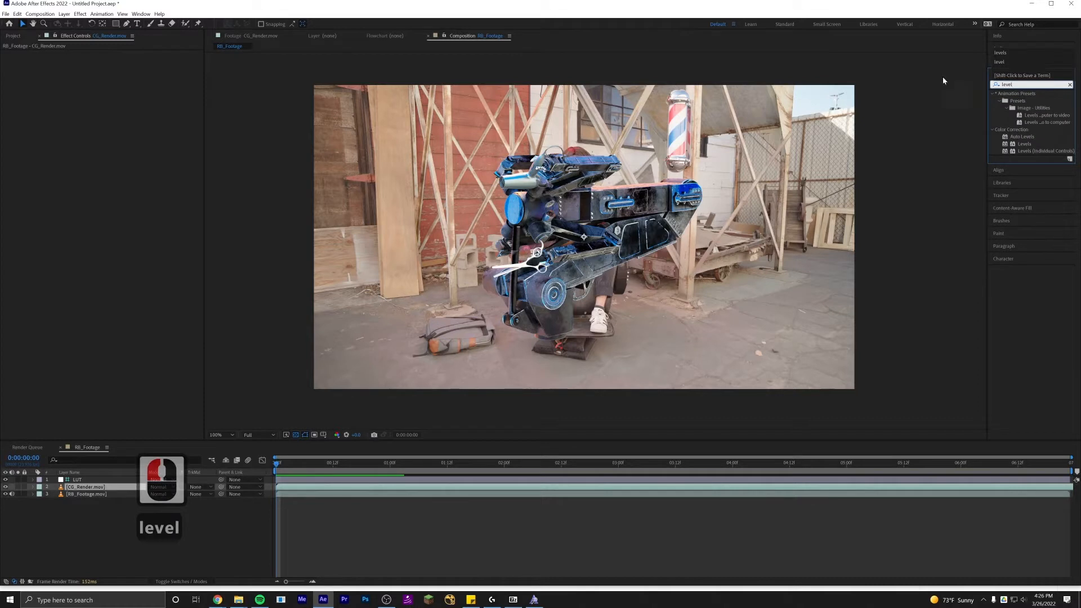
pyautogui.doubleClick(1024, 145)
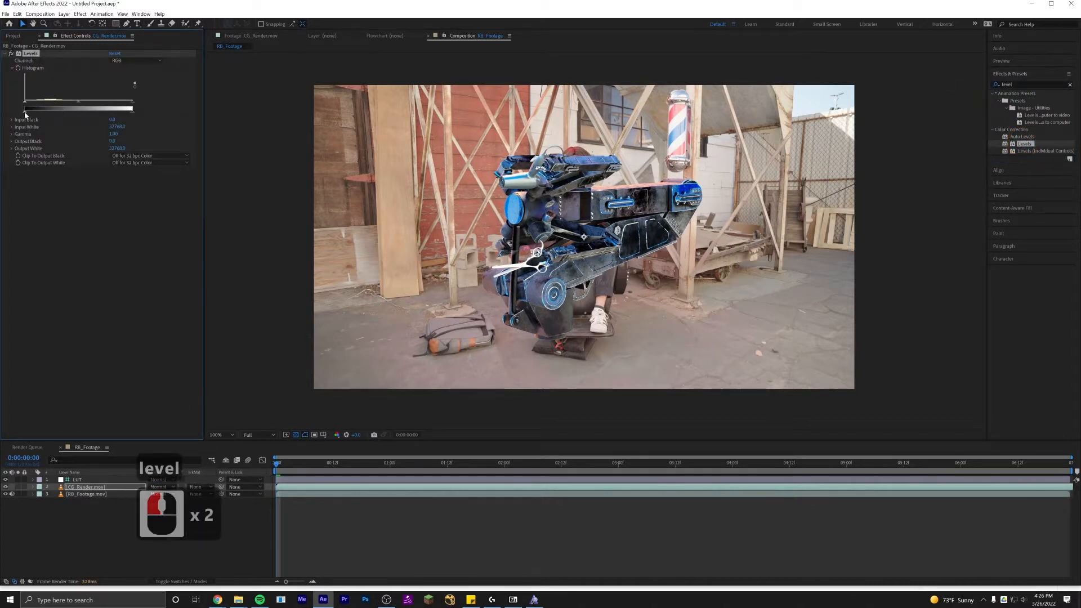
# Raise the Levels input black and lower the input white on the CG render to add contrast.
pyautogui.moveTo(28, 115); pyautogui.dragTo(34, 114)
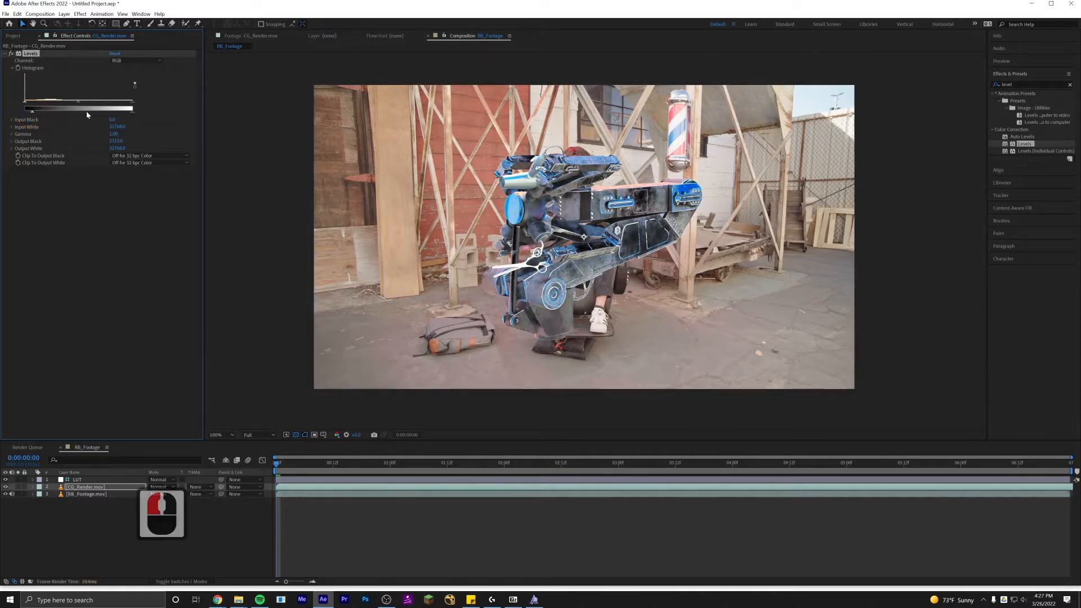
pyautogui.moveTo(117, 115)
pyautogui.mouseDown()
pyautogui.moveTo(89, 114)
pyautogui.moveTo(98, 116)
pyautogui.mouseUp()
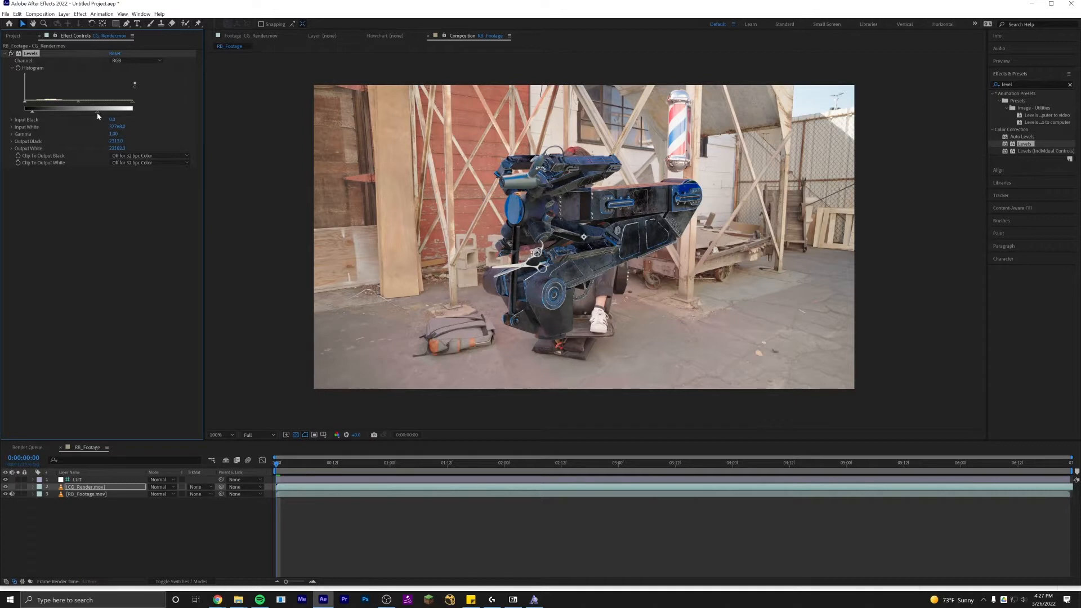
pyautogui.click(150, 210)
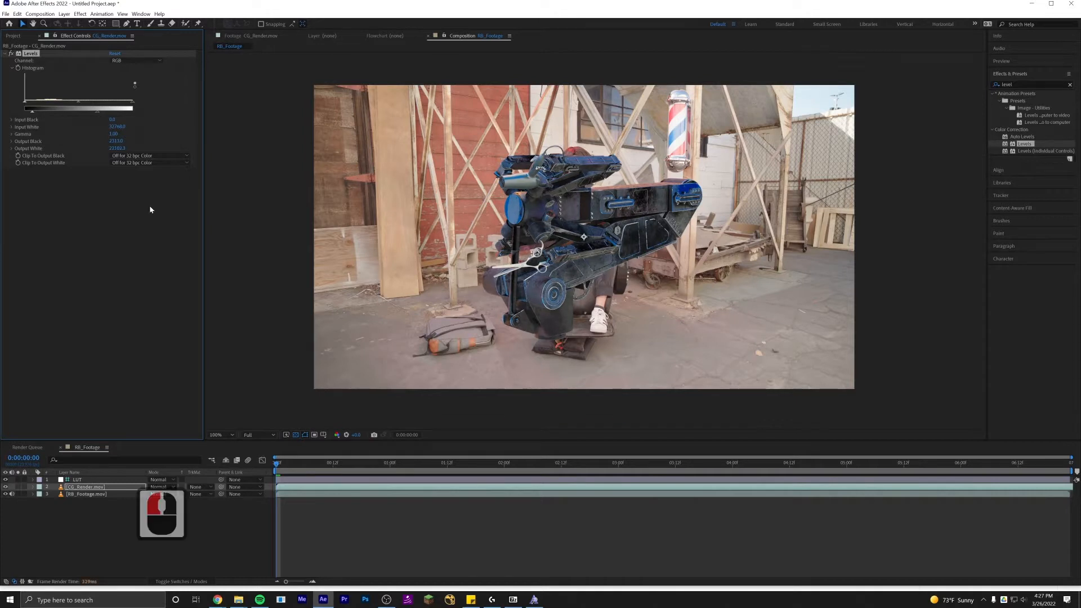
# Duplicate the RB_Footage layer and move the copy above the CG_Render layer.
pyautogui.click(90, 495)
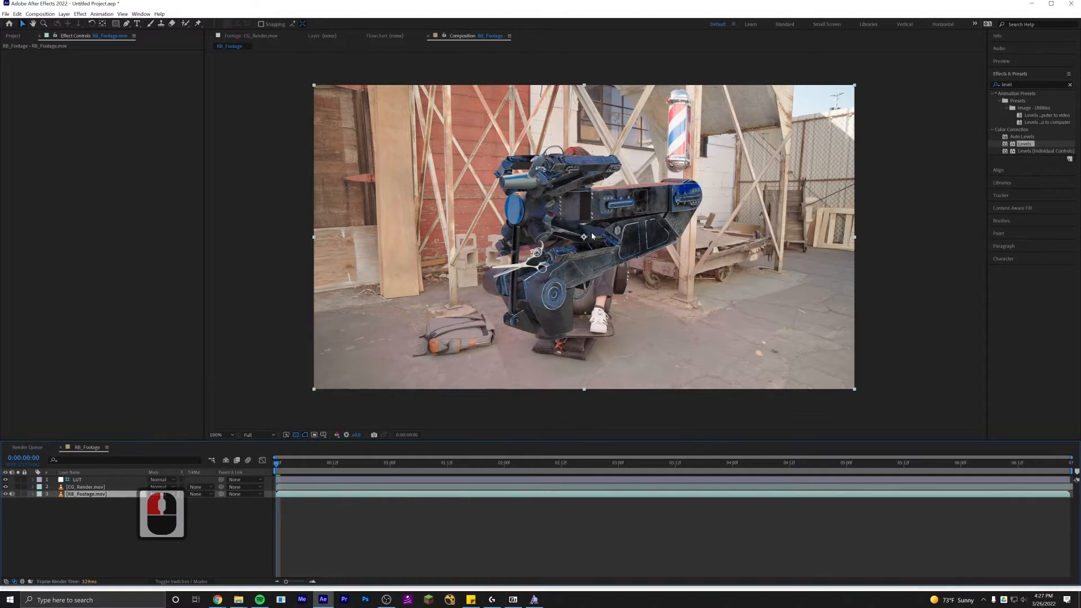
pyautogui.click(103, 498)
pyautogui.hotkey('ctrl', 'd')
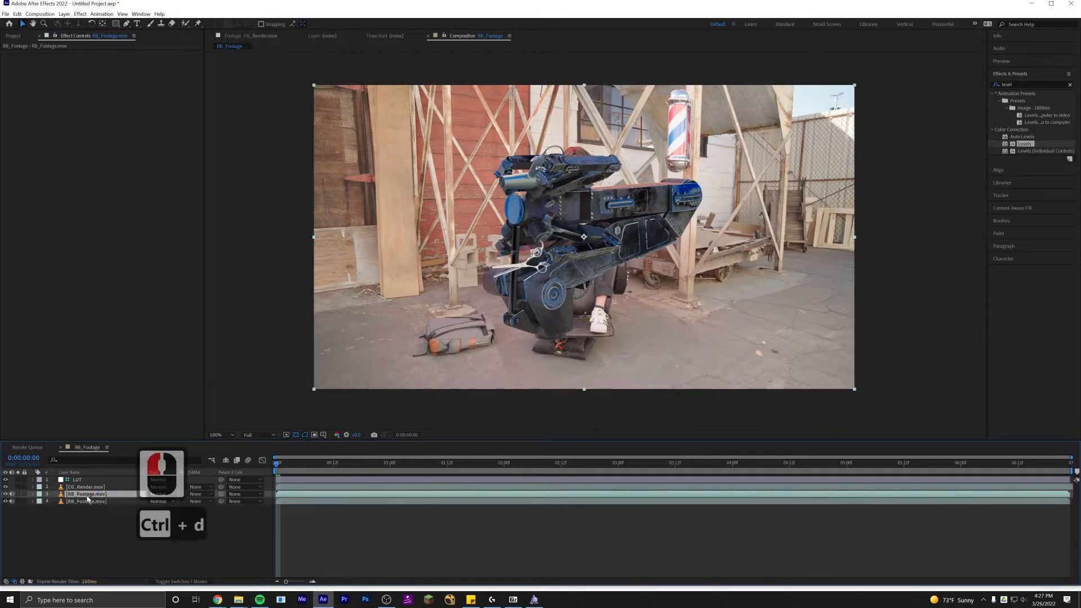
pyautogui.moveTo(84, 497); pyautogui.dragTo(88, 485)
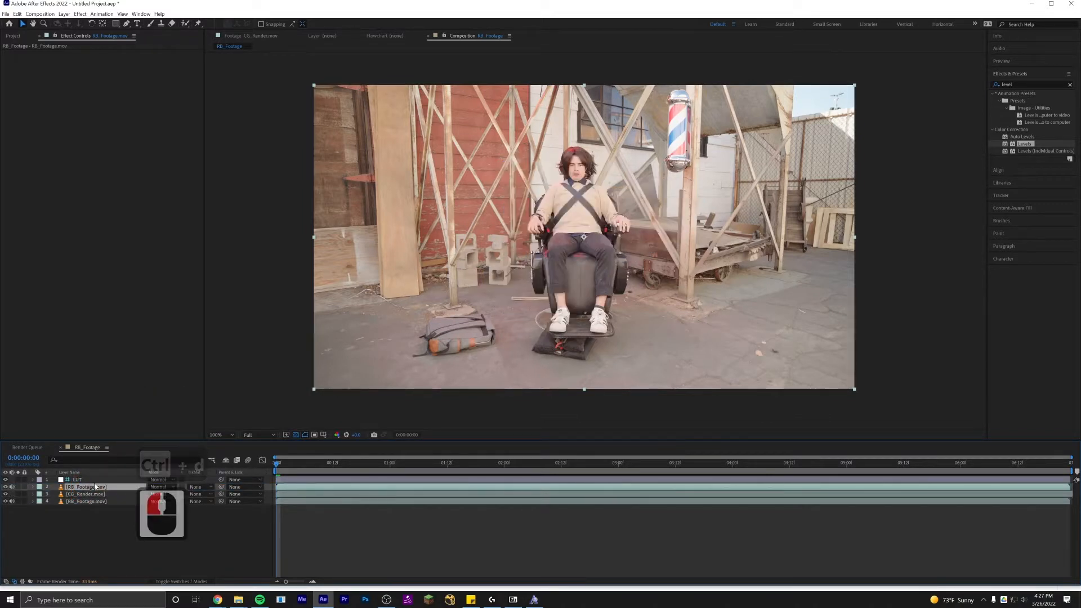
# Open the duplicated footage layer with the Roto Brush tool and paint a foreground stroke over the actor's torso.
pyautogui.click(185, 24)
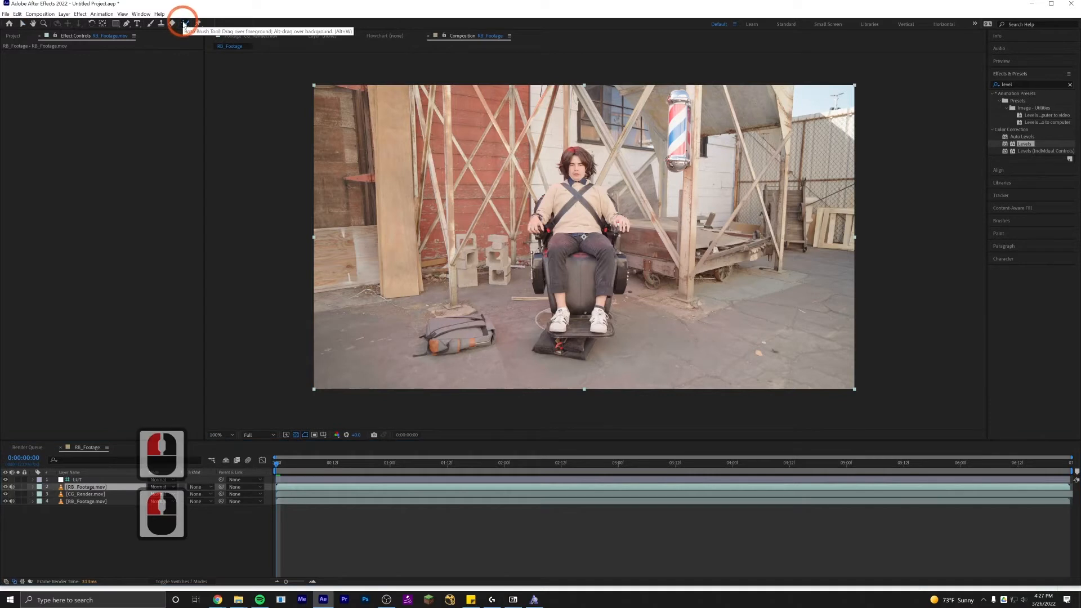
pyautogui.doubleClick(92, 489)
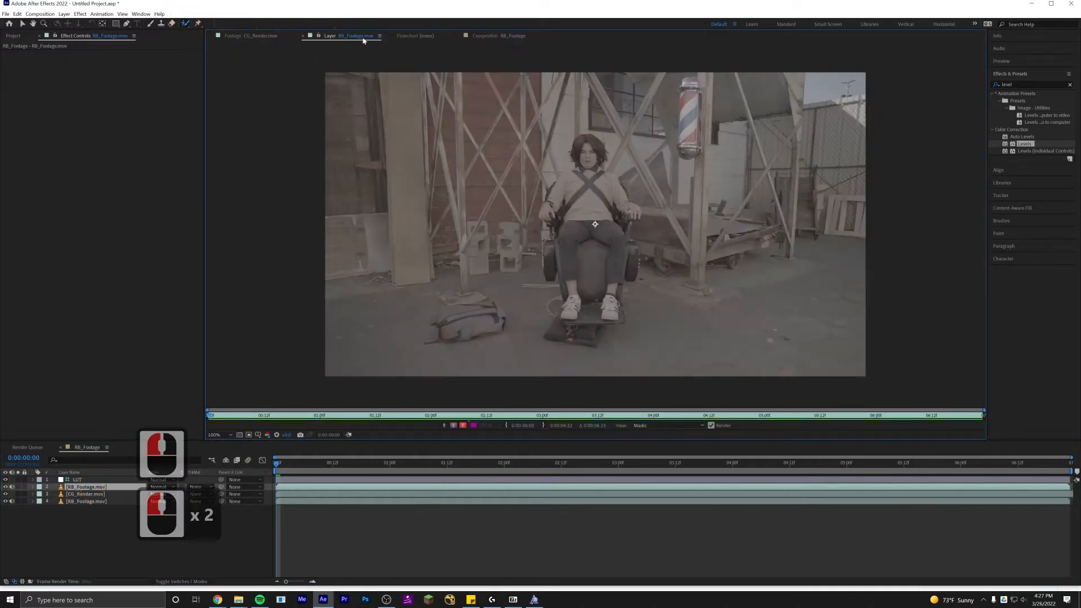
pyautogui.scroll(2, 565, 231)
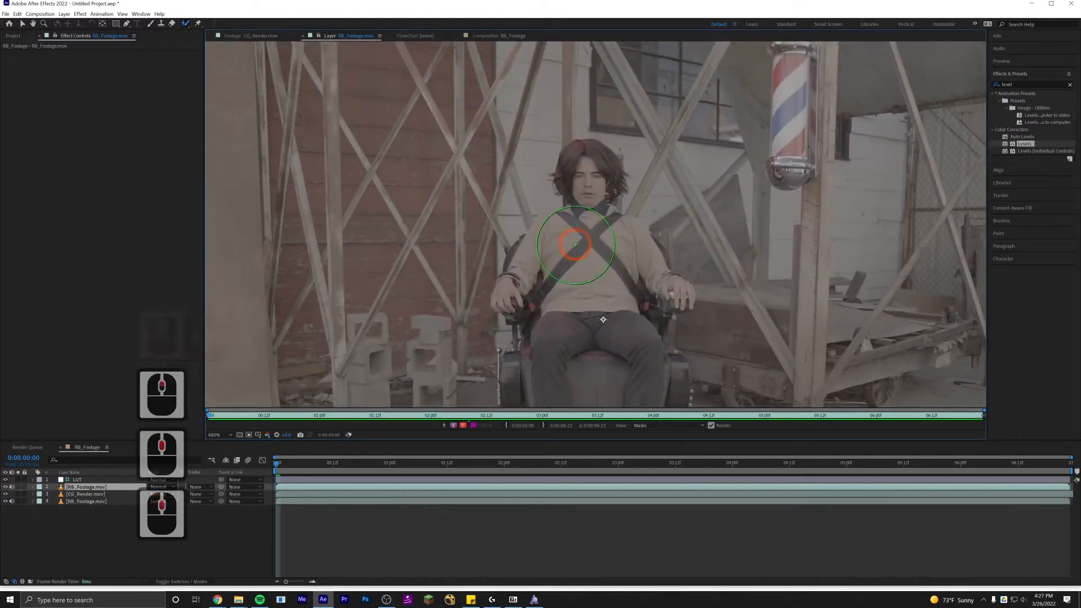
pyautogui.scroll(2, 597, 200)
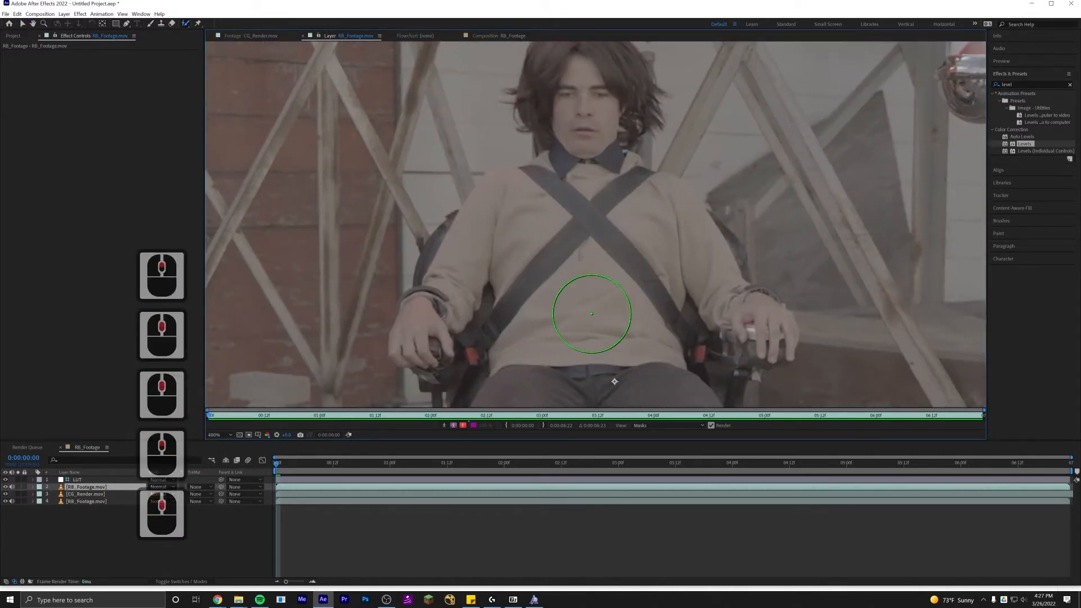
pyautogui.scroll(-2, 588, 307)
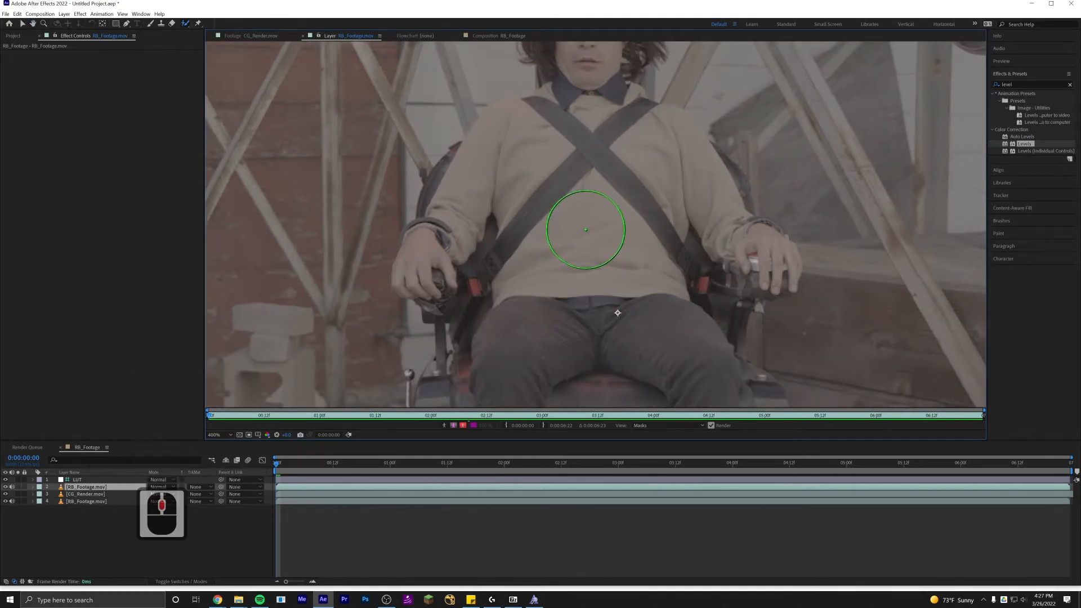
pyautogui.moveTo(592, 232)
pyautogui.keyDown('ctrl'); pyautogui.mouseDown()
pyautogui.moveTo(444, 264)
pyautogui.moveTo(440, 252)
pyautogui.moveTo(495, 186)
pyautogui.moveTo(538, 177)
pyautogui.moveTo(563, 141)
pyautogui.moveTo(547, 182)
pyautogui.moveTo(602, 218)
pyautogui.moveTo(625, 259)
pyautogui.moveTo(643, 263)
pyautogui.moveTo(648, 250)
pyautogui.moveTo(673, 306)
pyautogui.moveTo(719, 355)
pyautogui.moveTo(681, 153)
pyautogui.moveTo(721, 173)
pyautogui.moveTo(709, 207)
pyautogui.moveTo(729, 279)
pyautogui.moveTo(584, 222)
pyautogui.moveTo(535, 163)
pyautogui.moveTo(431, 157)
pyautogui.moveTo(407, 133)
pyautogui.moveTo(443, 270)
pyautogui.moveTo(434, 298)
pyautogui.moveTo(496, 303)
pyautogui.mouseUp(); pyautogui.keyUp('ctrl')
# Refine the roto selection with additive and subtractive strokes around the actor's legs, hands and chair.
pyautogui.scroll(-2, 612, 241)
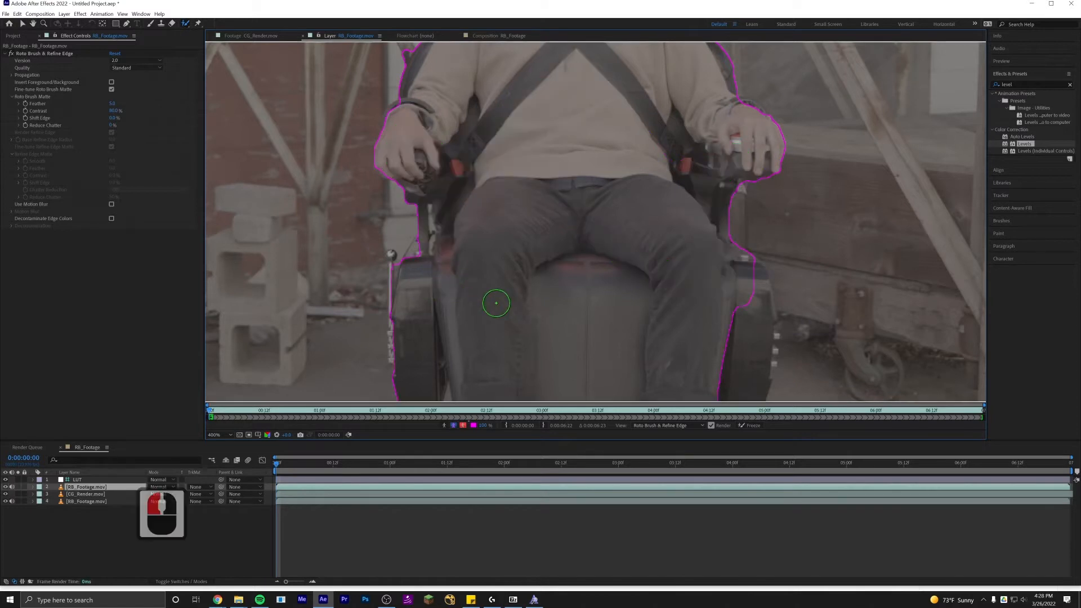
pyautogui.scroll(-3, 496, 303)
pyautogui.moveTo(431, 206)
pyautogui.mouseDown()
pyautogui.moveTo(443, 158)
pyautogui.moveTo(401, 128)
pyautogui.moveTo(414, 128)
pyautogui.moveTo(389, 138)
pyautogui.mouseUp()
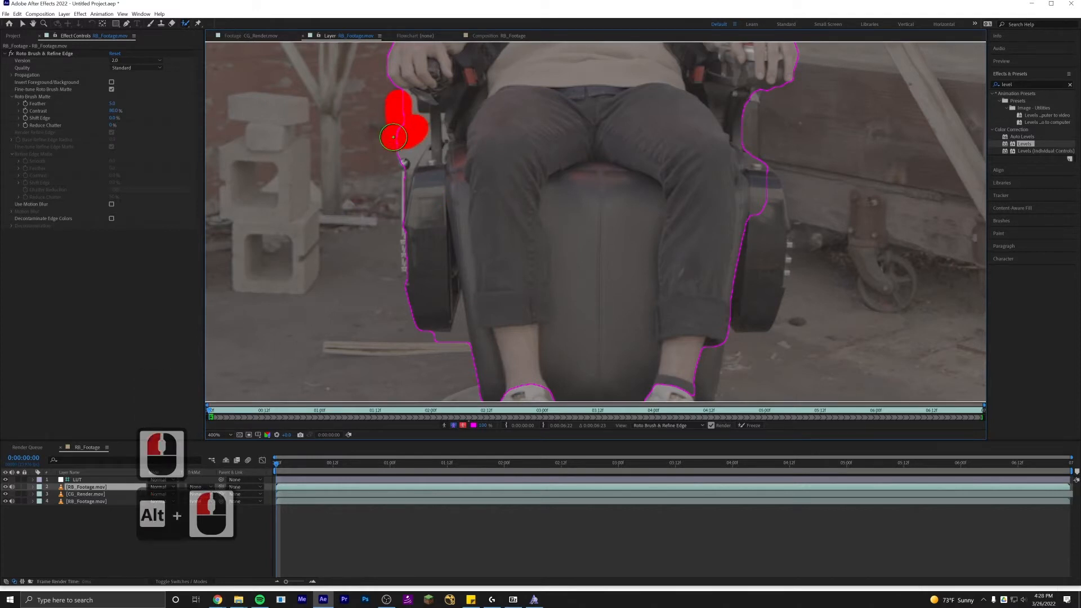
pyautogui.moveTo(640, 171); pyautogui.dragTo(593, 178)
pyautogui.moveTo(711, 186)
pyautogui.mouseDown()
pyautogui.moveTo(710, 309)
pyautogui.moveTo(664, 227)
pyautogui.moveTo(512, 380)
pyautogui.mouseUp()
pyautogui.moveTo(563, 340)
pyautogui.mouseDown()
pyautogui.moveTo(553, 223)
pyautogui.moveTo(517, 204)
pyautogui.mouseUp()
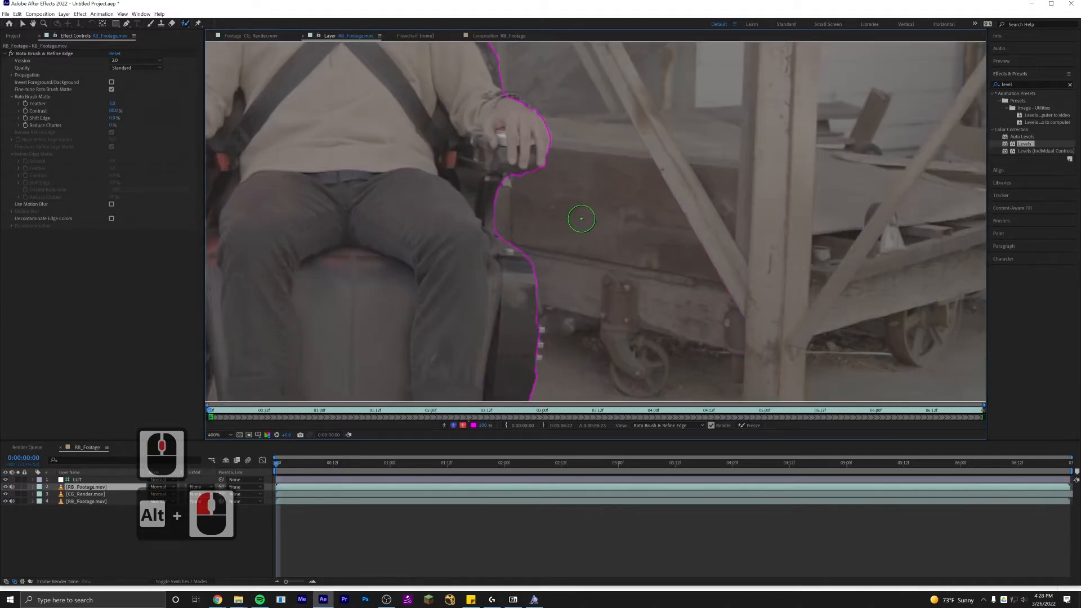
pyautogui.moveTo(580, 220); pyautogui.dragTo(712, 241)
pyautogui.scroll(-2, 686, 236)
pyautogui.moveTo(655, 206); pyautogui.dragTo(680, 291)
pyautogui.scroll(2, 494, 239)
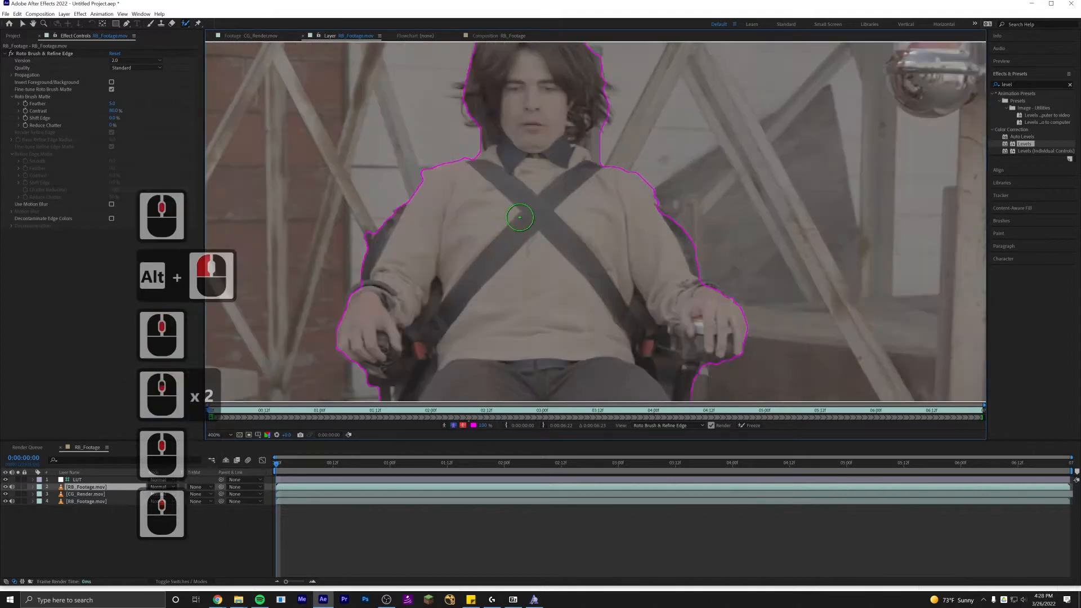
# Touch up the roto selection around the actor's shoulders and head with further brush strokes.
pyautogui.moveTo(397, 239); pyautogui.dragTo(378, 269)
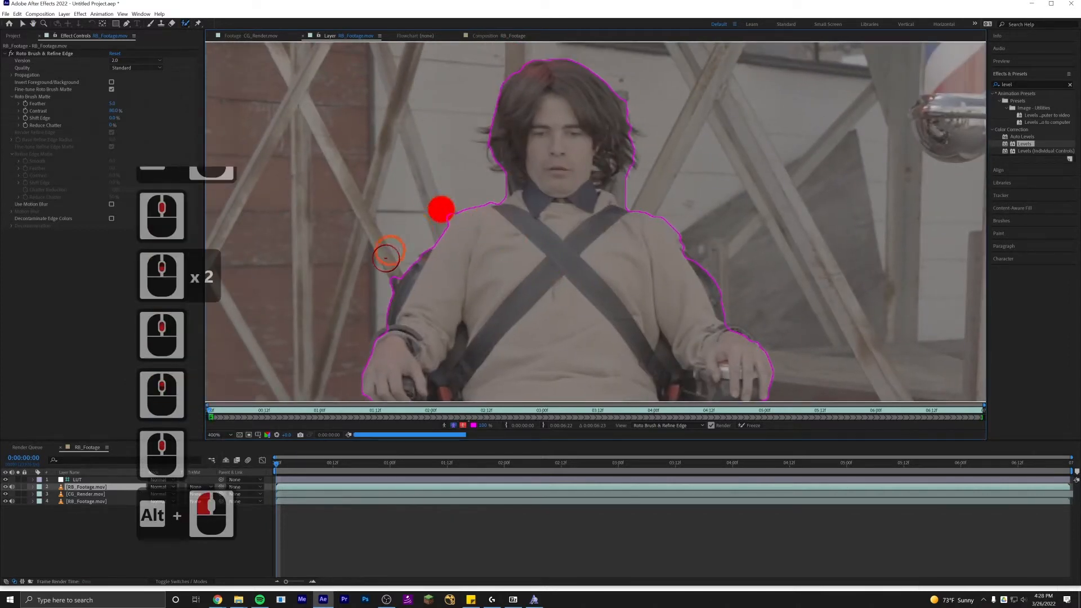
pyautogui.keyDown('alt'); pyautogui.click(386, 278); pyautogui.keyUp('alt')
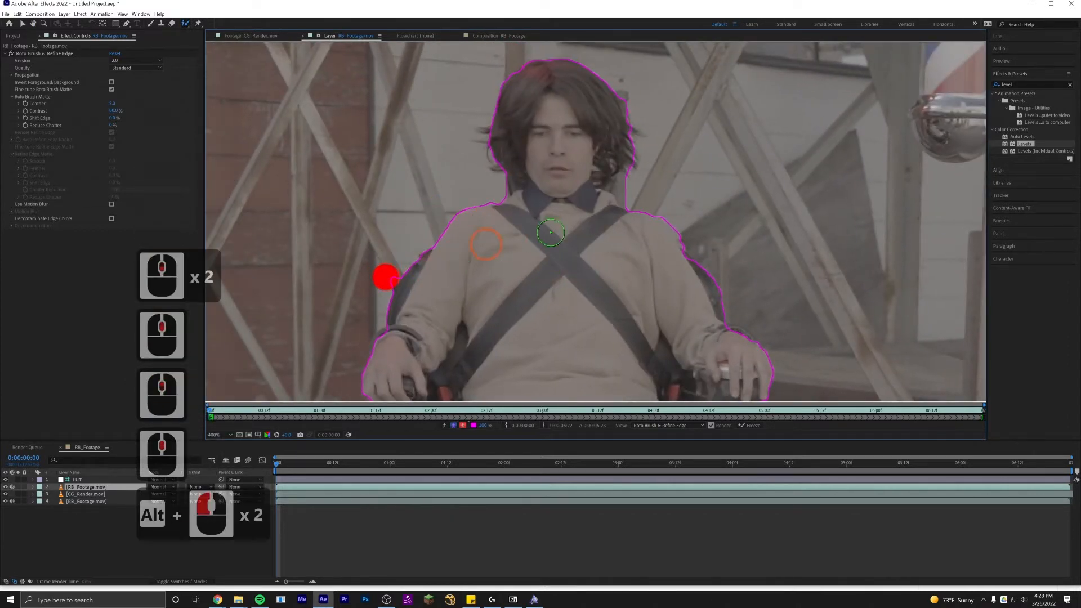
pyautogui.click(402, 311)
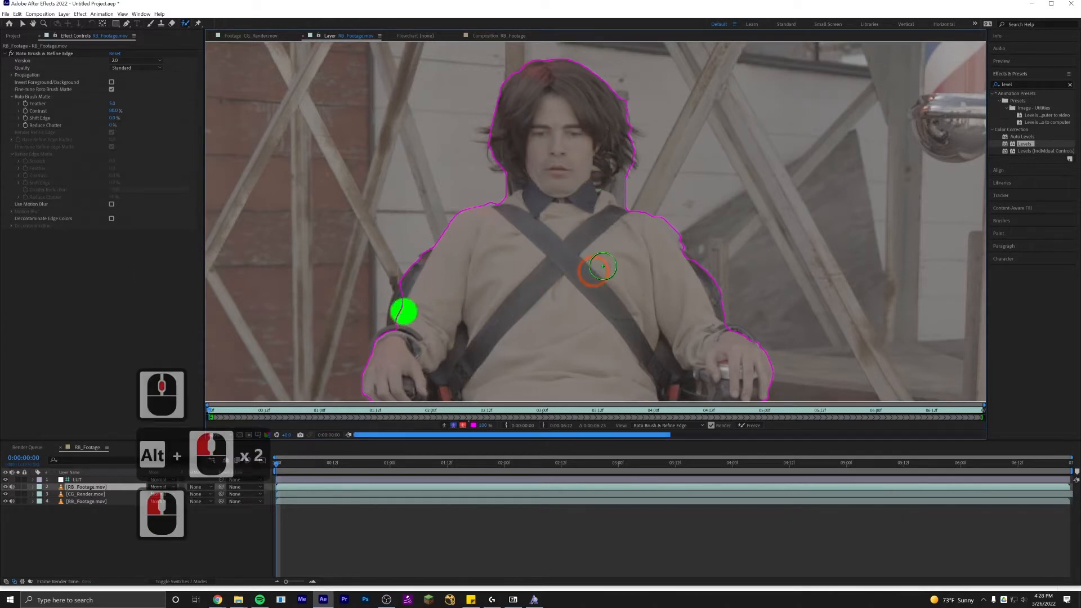
pyautogui.keyDown('alt'); pyautogui.click(627, 188); pyautogui.keyUp('alt')
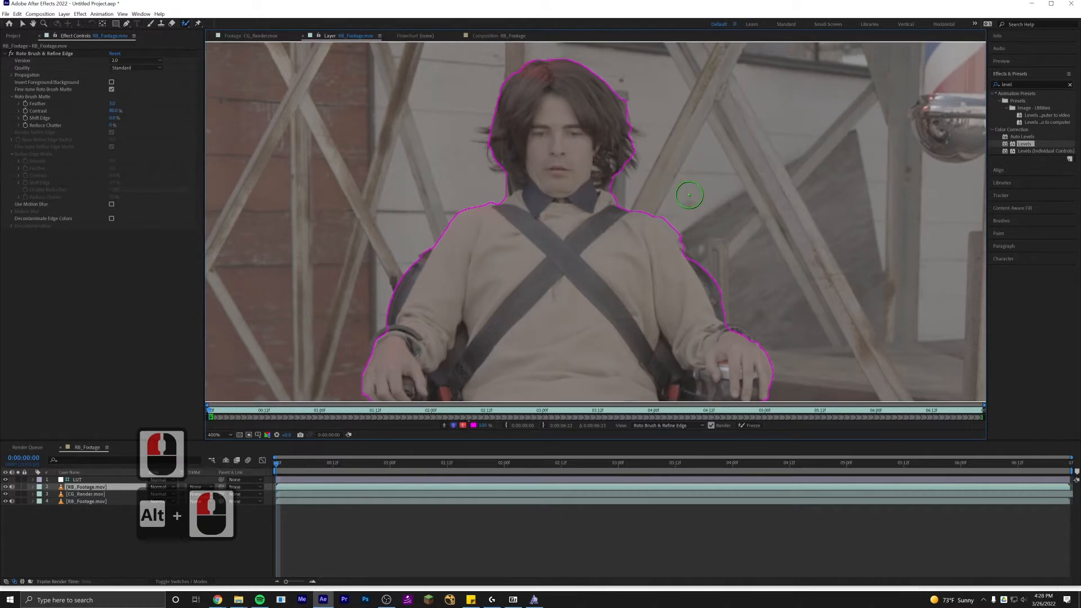
pyautogui.scroll(2, 670, 224)
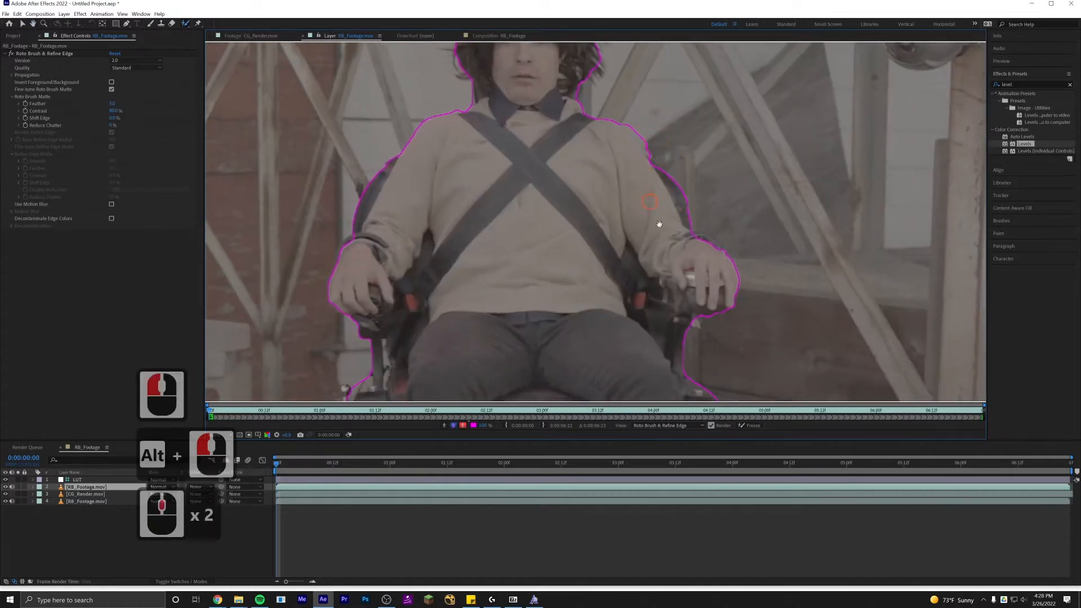
pyautogui.scroll(2, 660, 224)
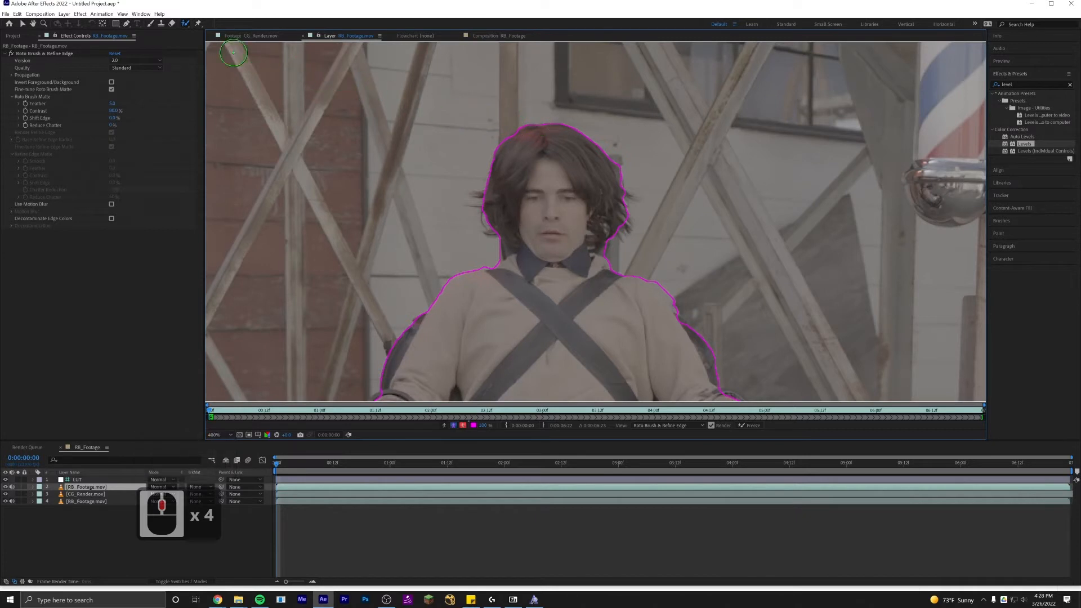
# Switch to the Refine Edge Tool and paint a refine edge band around the actor's hair.
pyautogui.click(186, 25)
pyautogui.click(187, 26)
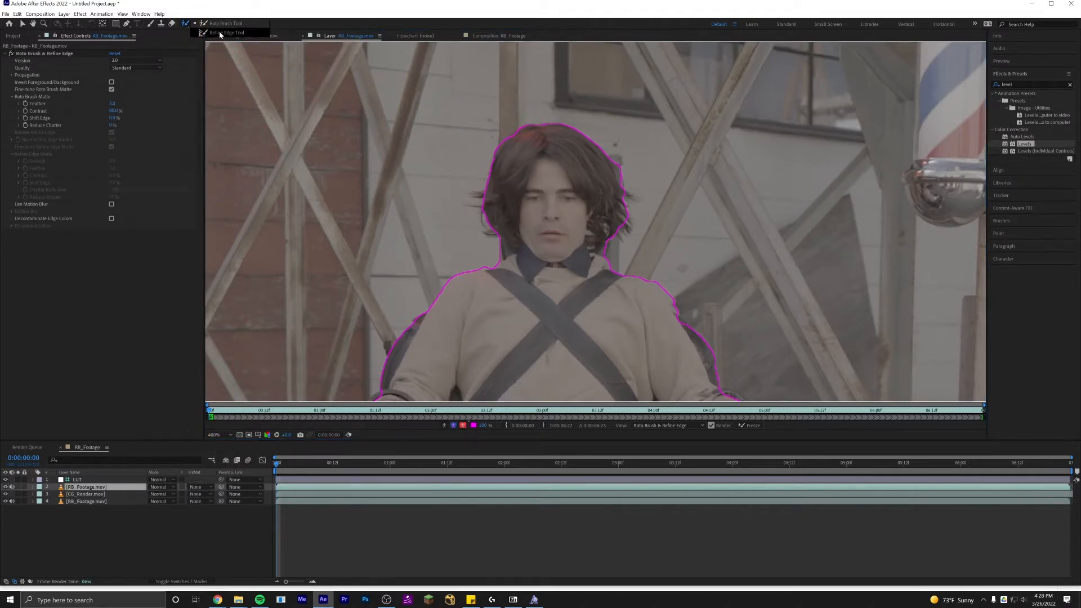
pyautogui.click(221, 33)
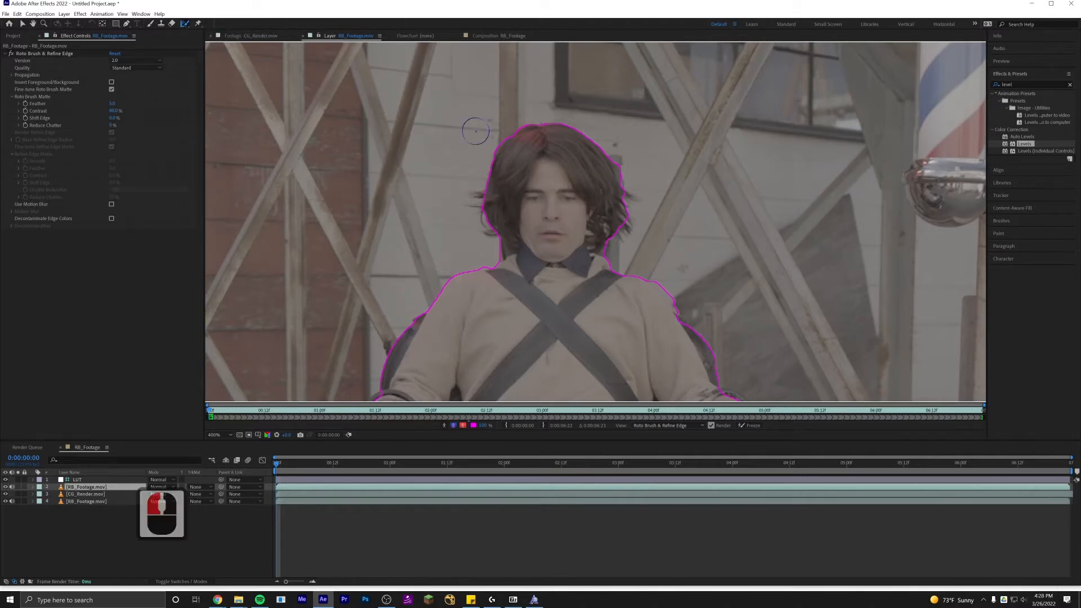
pyautogui.moveTo(498, 254)
pyautogui.mouseDown()
pyautogui.moveTo(477, 197)
pyautogui.moveTo(492, 157)
pyautogui.moveTo(509, 135)
pyautogui.moveTo(542, 124)
pyautogui.moveTo(580, 131)
pyautogui.moveTo(616, 161)
pyautogui.moveTo(623, 246)
pyautogui.mouseUp()
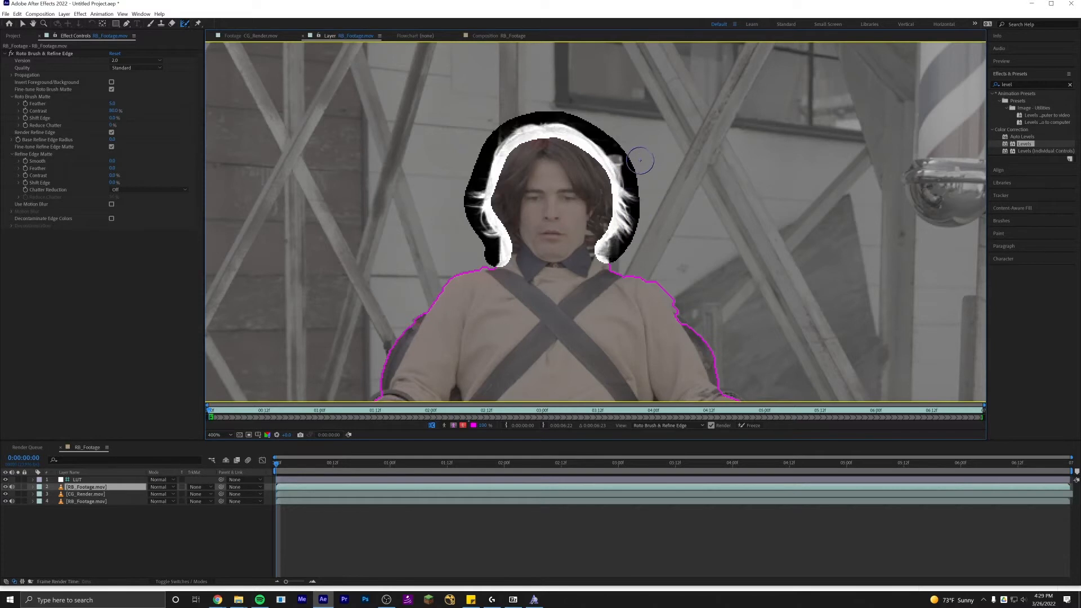
# Adjust the refine edge coverage around the hair with subtractive and additive strokes.
pyautogui.moveTo(626, 132)
pyautogui.mouseDown()
pyautogui.moveTo(625, 153)
pyautogui.moveTo(653, 171)
pyautogui.mouseUp()
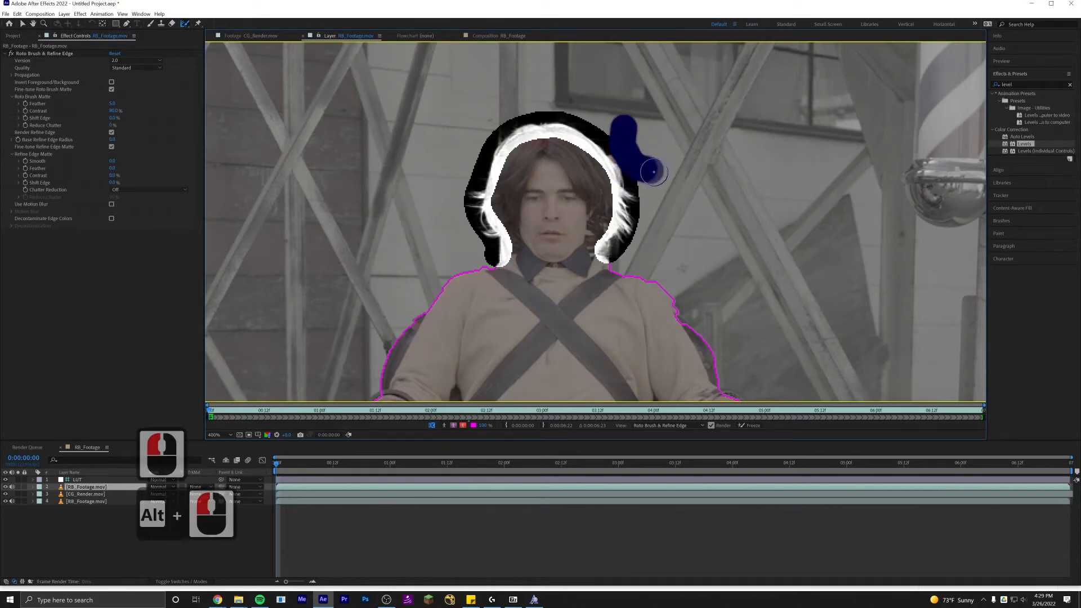
pyautogui.moveTo(642, 135); pyautogui.dragTo(660, 159)
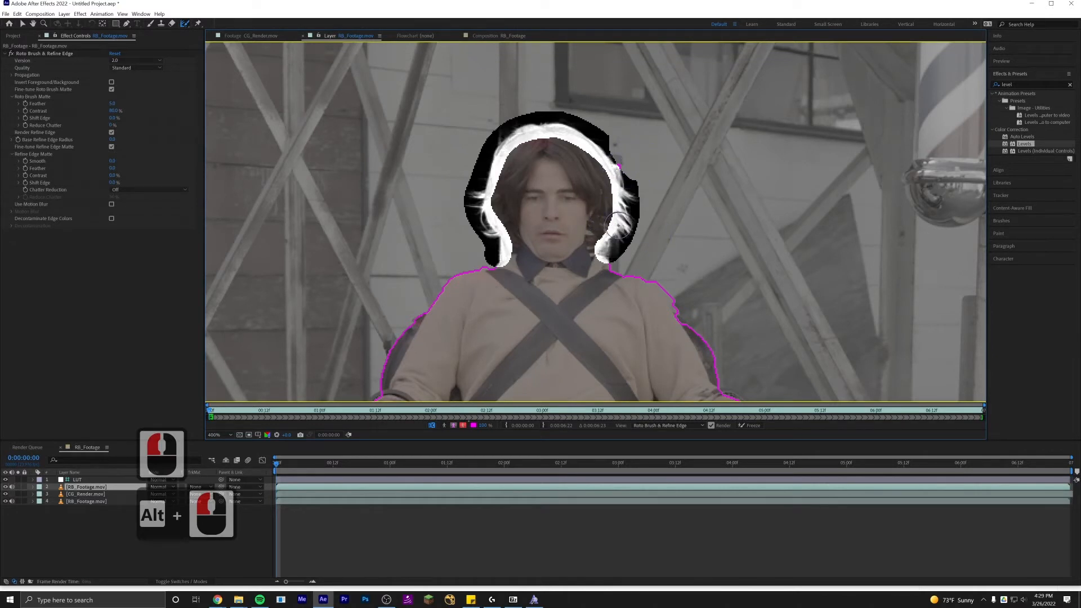
pyautogui.moveTo(564, 273); pyautogui.dragTo(566, 204)
pyautogui.scroll(-1, 566, 205)
pyautogui.moveTo(563, 309); pyautogui.dragTo(553, 238)
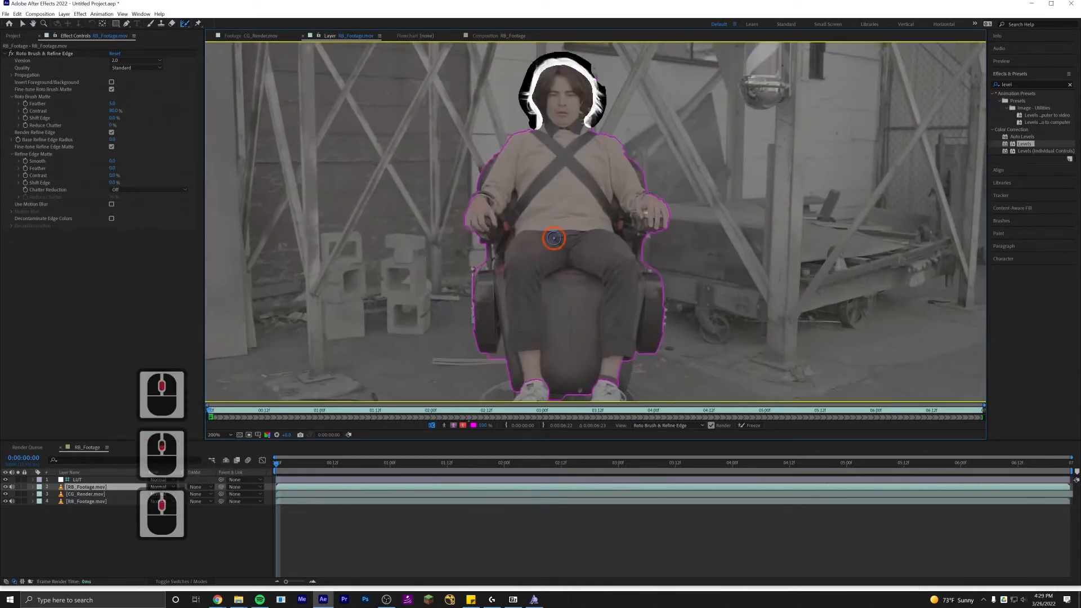
pyautogui.moveTo(560, 194); pyautogui.dragTo(559, 232)
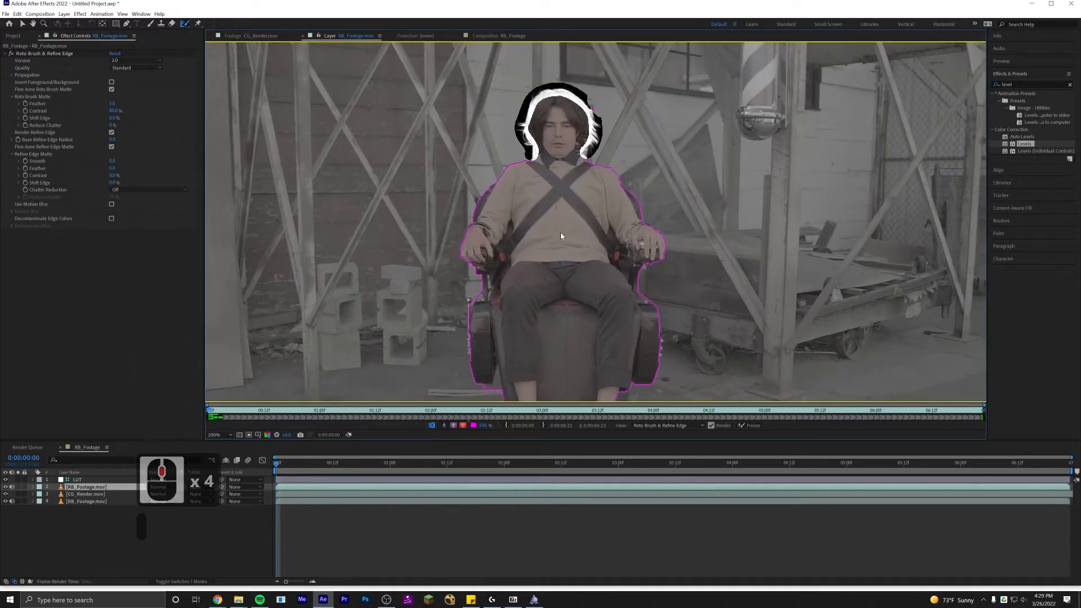
# Play through the layer to propagate the roto matte across the frames.
pyautogui.press('space')
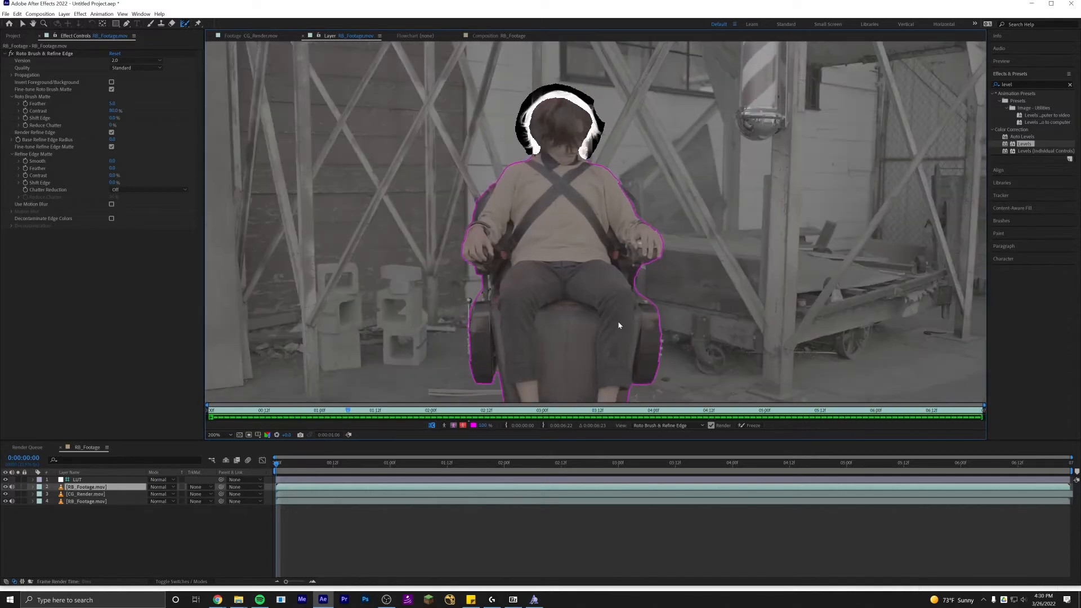
pyautogui.middleClick(624, 255)
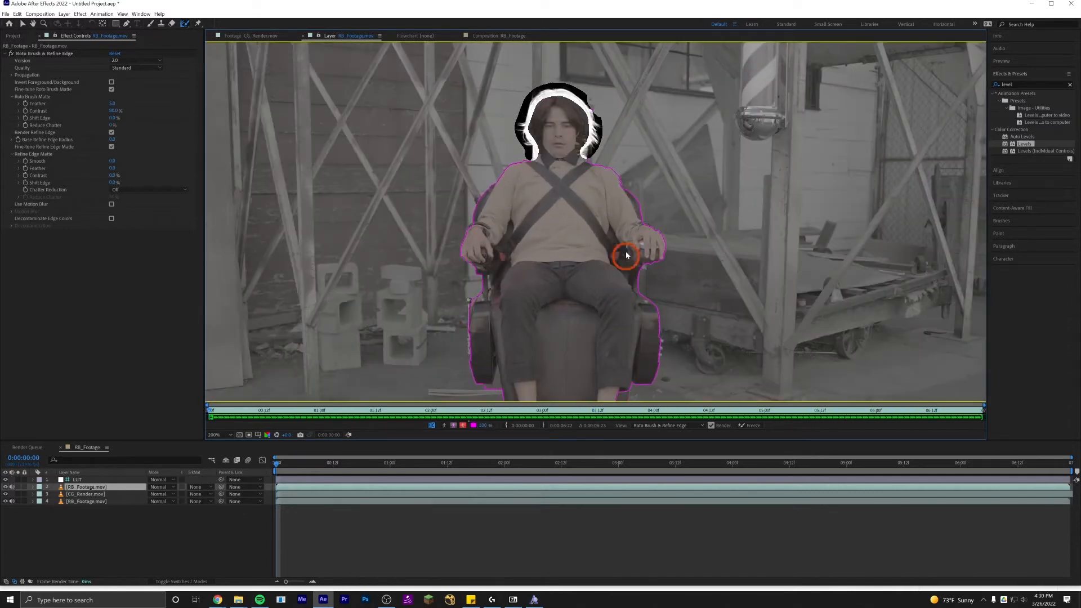
pyautogui.press('space')
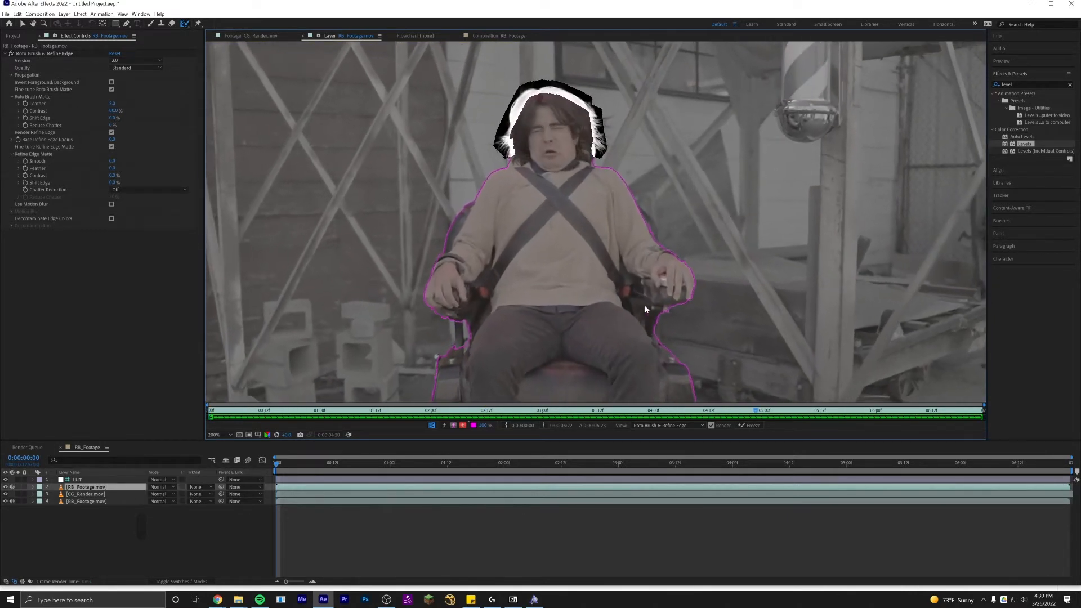
pyautogui.press('space')
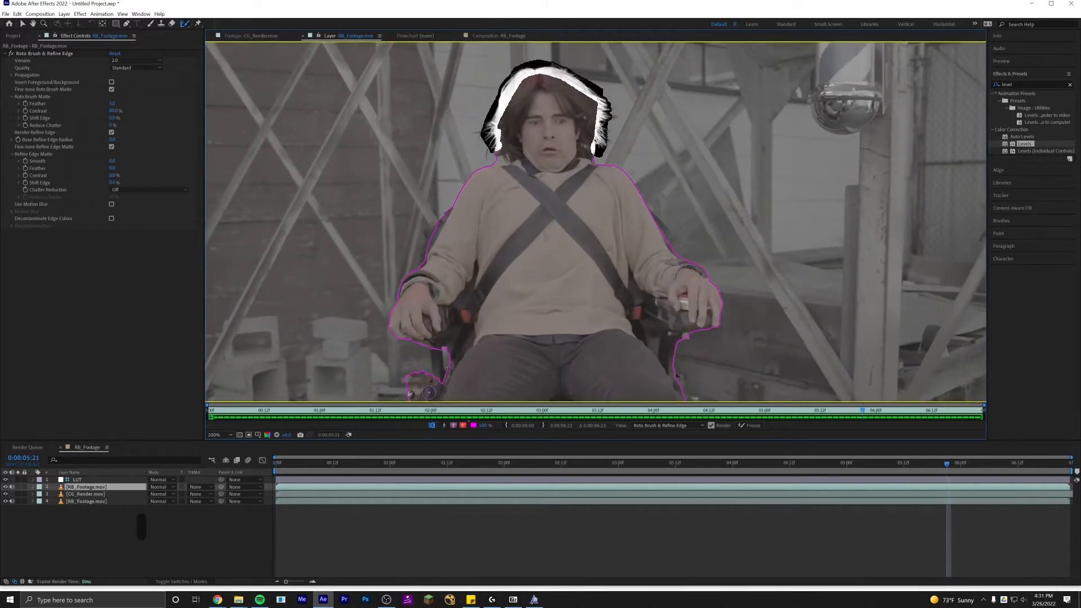
# Correct the matte near the lower-left chair edge with a stroke and continue propagating.
pyautogui.moveTo(429, 392); pyautogui.dragTo(493, 304)
pyautogui.scroll(-2, 482, 312)
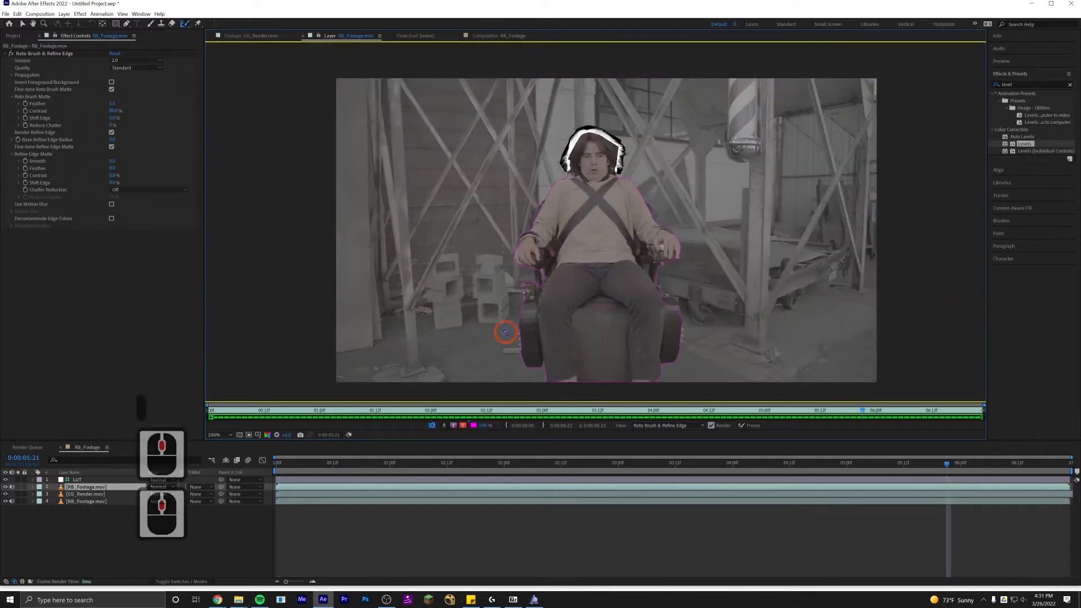
pyautogui.scroll(2, 533, 293)
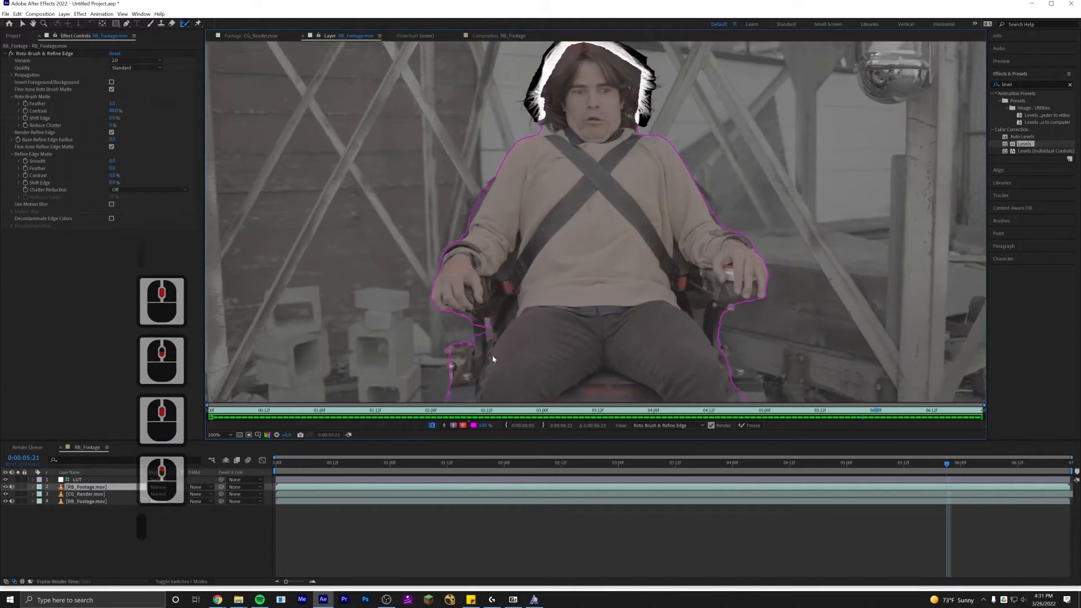
pyautogui.press('space')
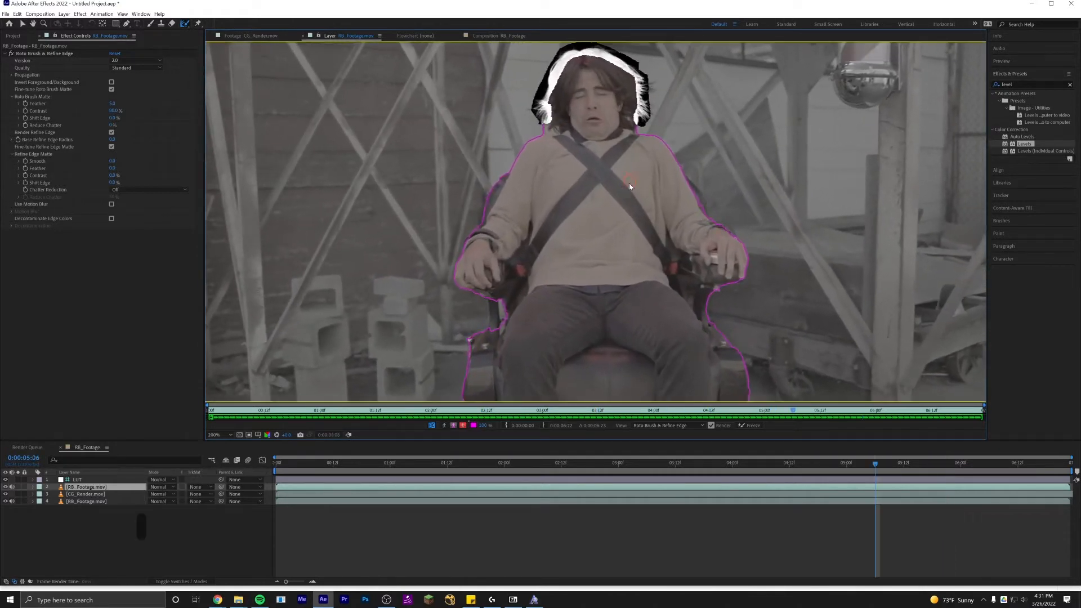
# Freeze the Roto Brush matte, return to the composition, and select the CG_Render layer.
pyautogui.click(622, 206)
pyautogui.click(749, 426)
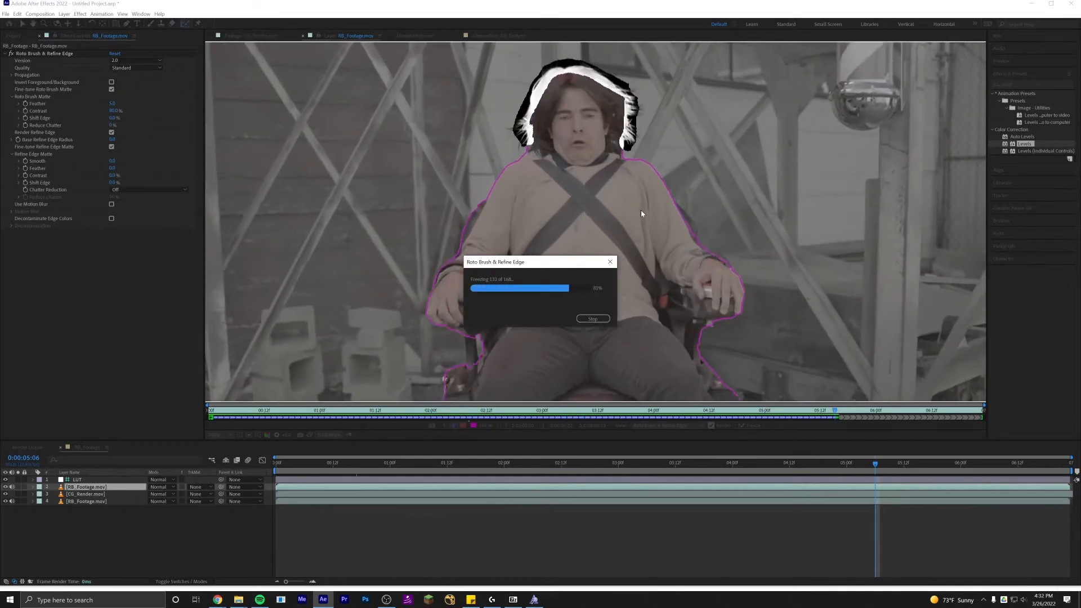
pyautogui.click(452, 466)
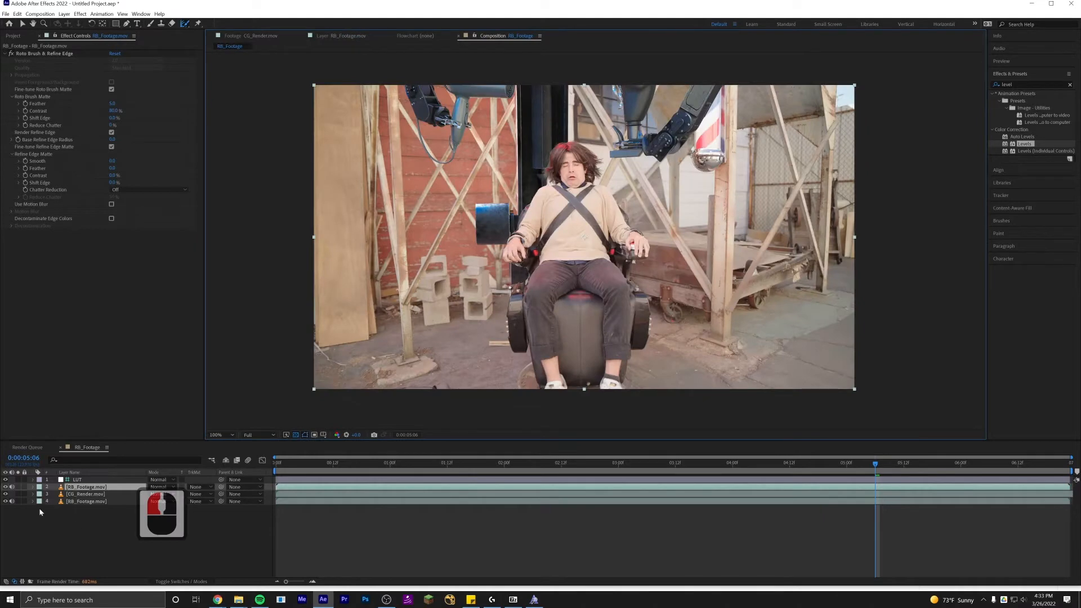
pyautogui.click(84, 488)
pyautogui.click(88, 494)
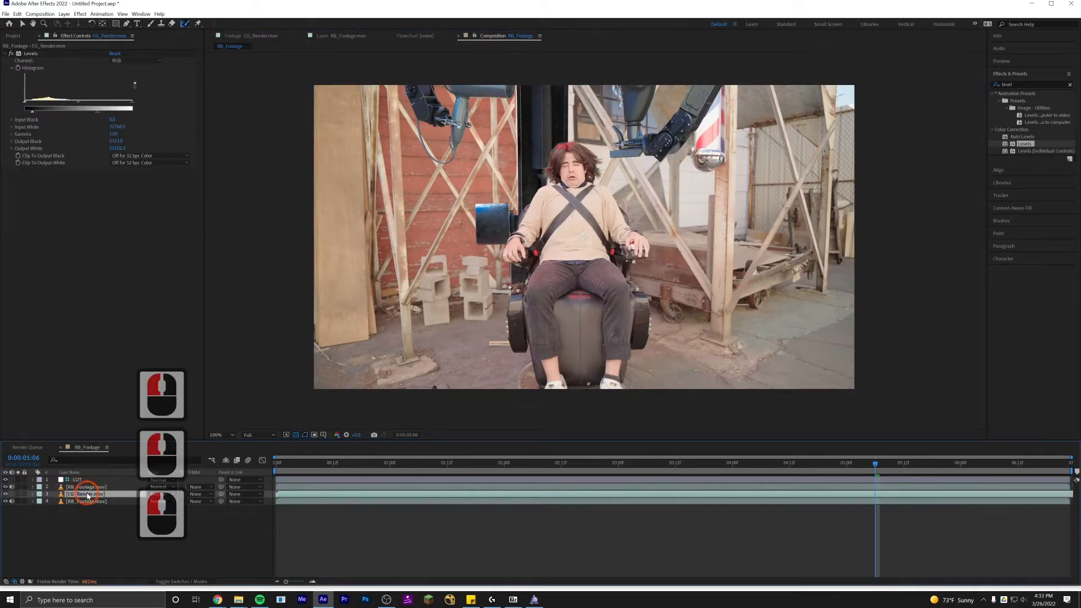
# Rename the roto-brushed footage layer as Roto.
pyautogui.scroll(4, 568, 197)
pyautogui.scroll(3, 568, 198)
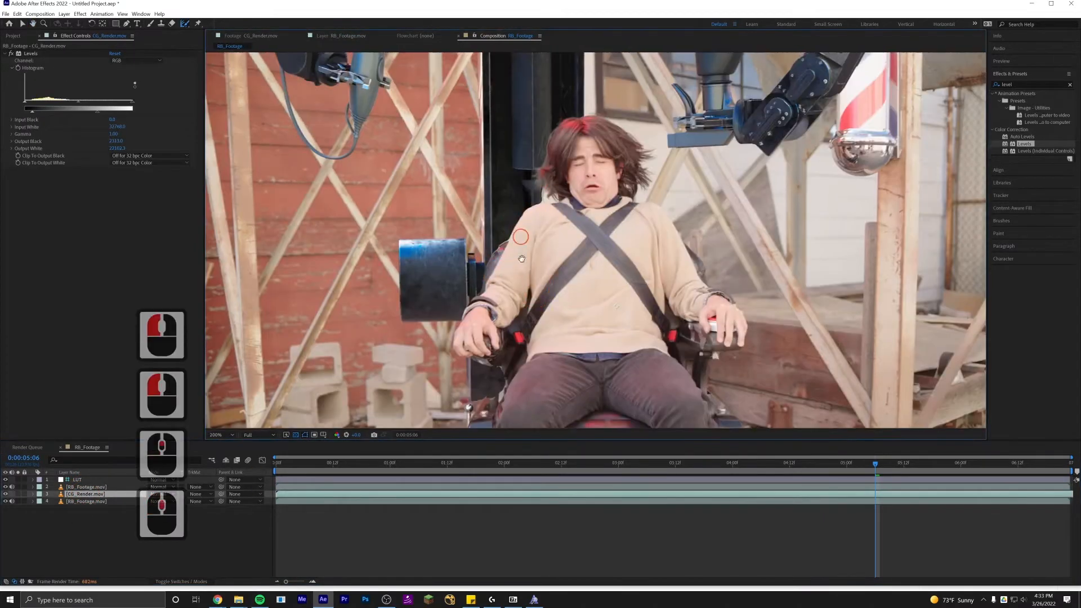
pyautogui.scroll(-3, 577, 228)
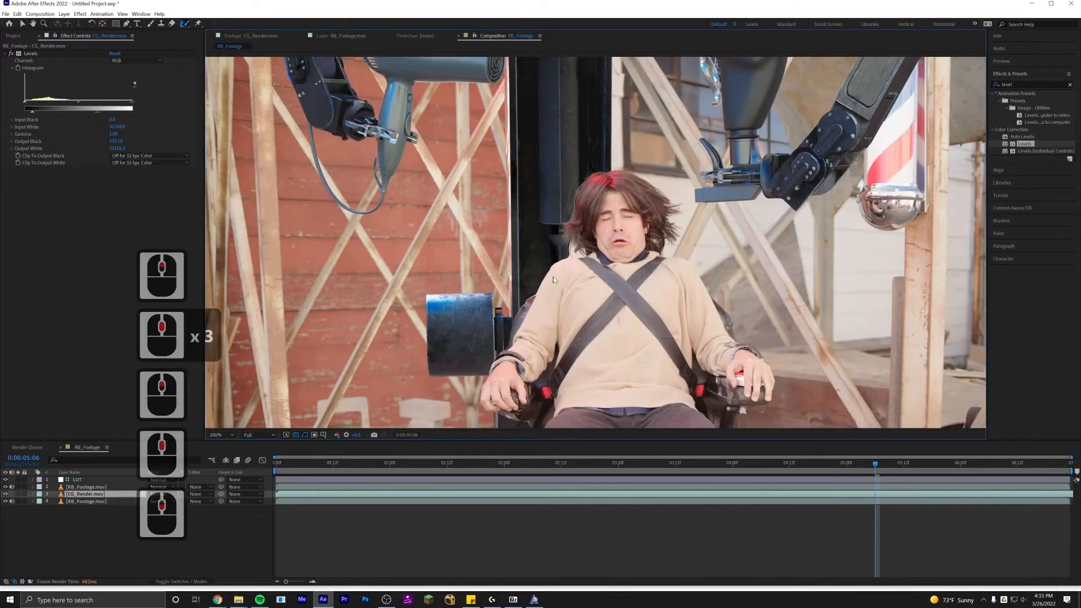
pyautogui.moveTo(551, 292); pyautogui.dragTo(560, 273)
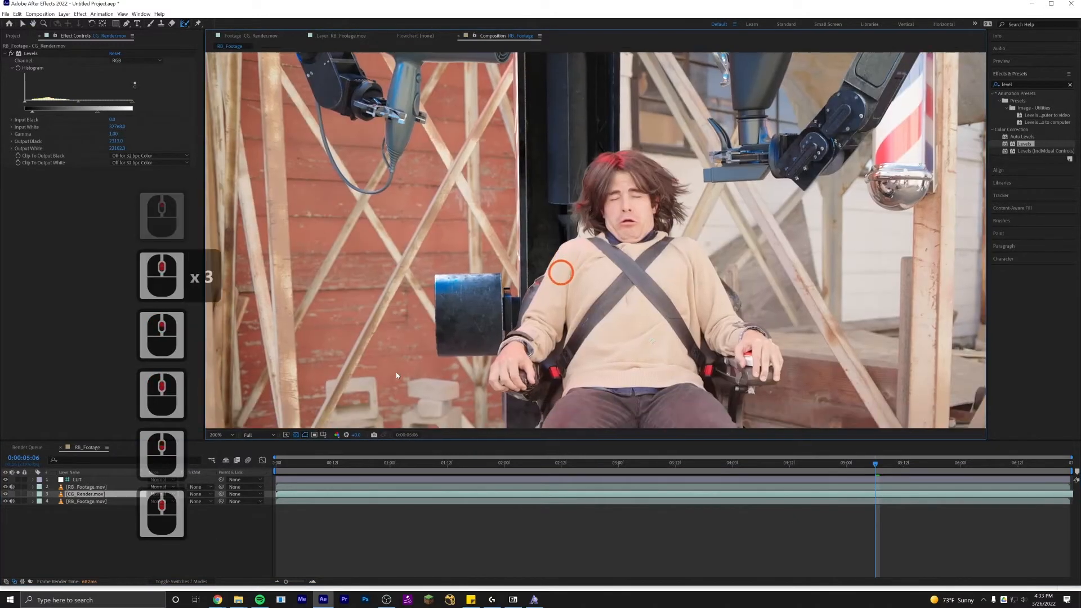
pyautogui.click(98, 488)
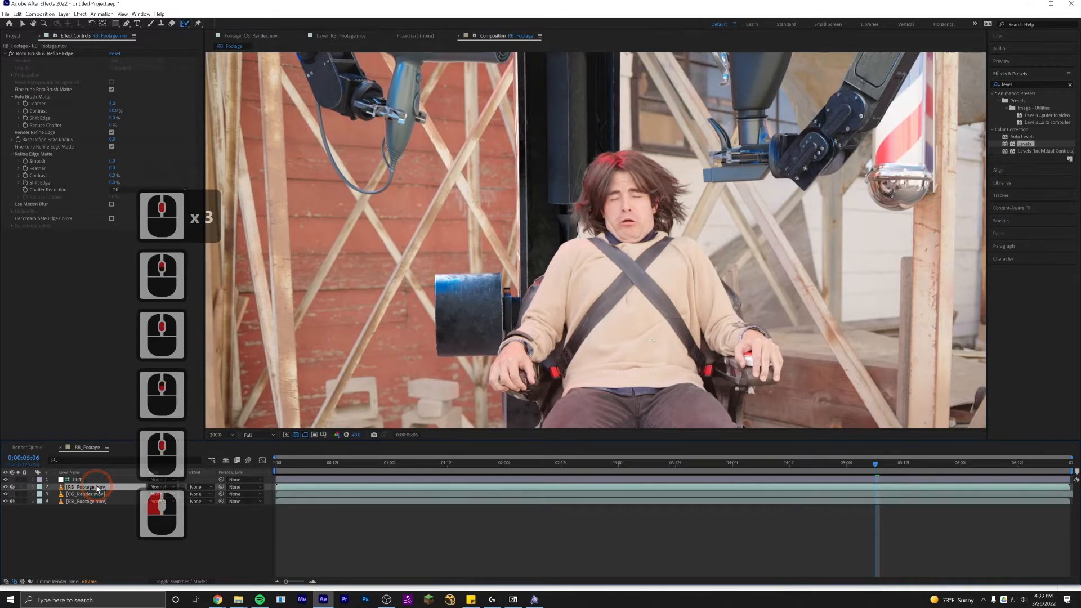
pyautogui.press('Return')
pyautogui.write('Roto')
pyautogui.press('Return')
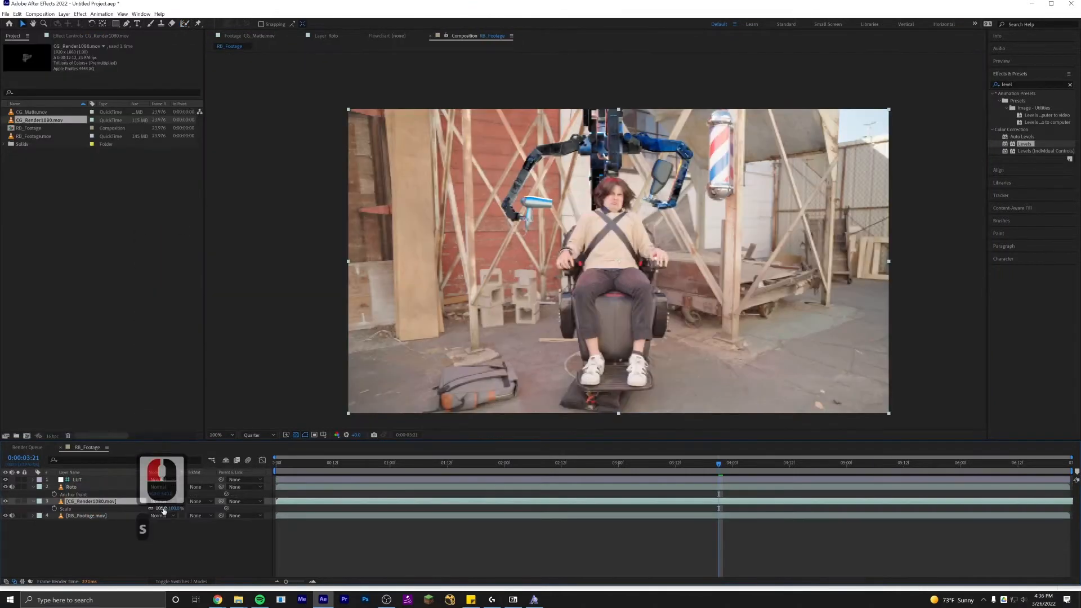
# Apply a Levels effect to the CG_Render1080 layer.
pyautogui.moveTo(164, 511); pyautogui.dragTo(153, 512)
pyautogui.hotkey('ctrl', 'z')
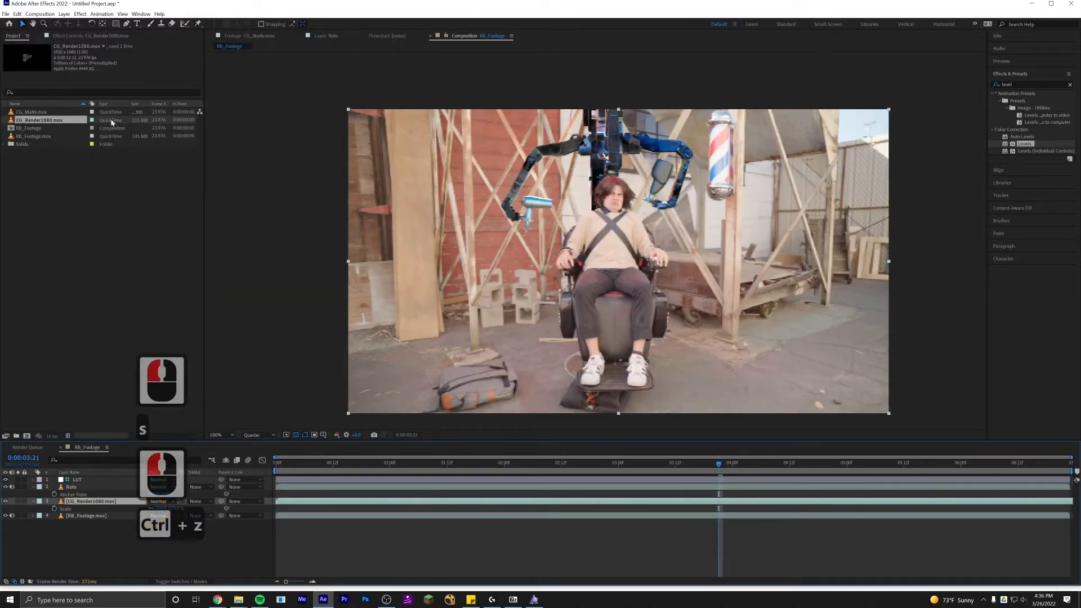
pyautogui.click(90, 36)
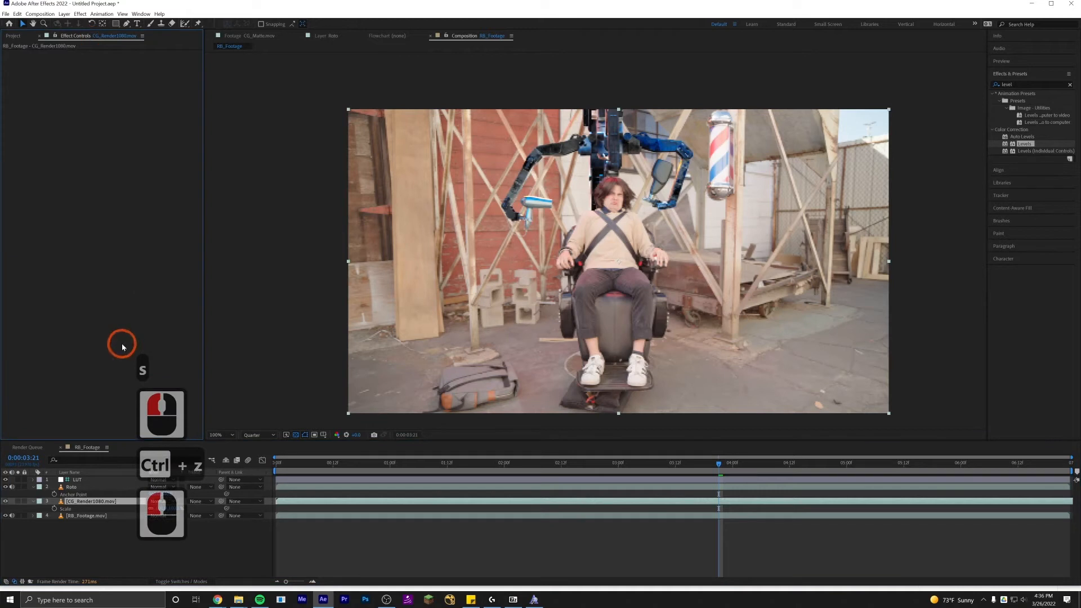
pyautogui.doubleClick(1025, 146)
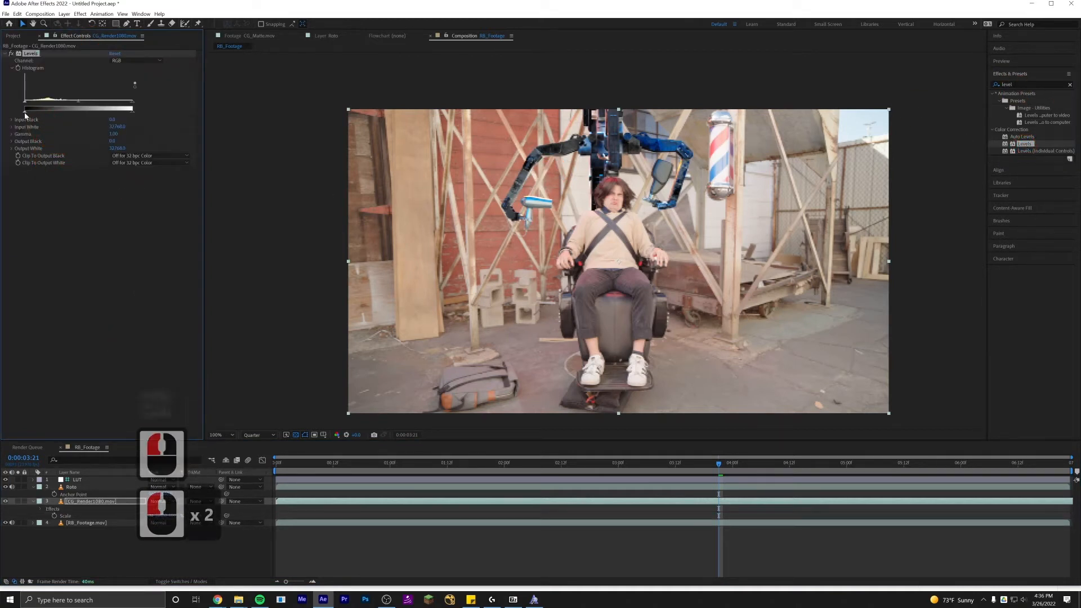
# Adjust the Levels input black, input white and output sliders to match the render's tones to the footage.
pyautogui.moveTo(29, 114); pyautogui.dragTo(24, 115)
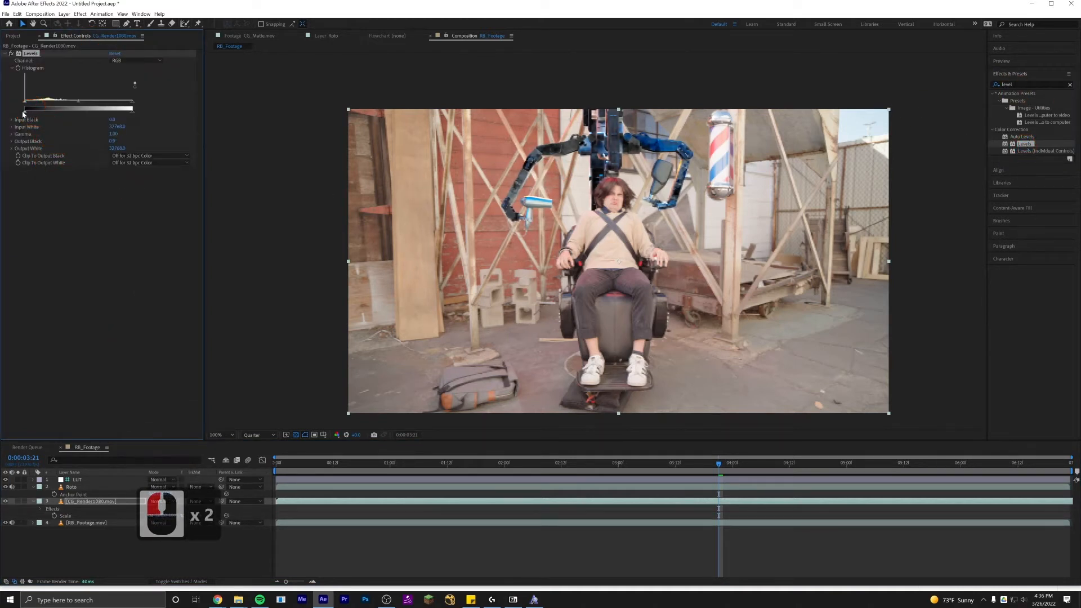
pyautogui.click(80, 113)
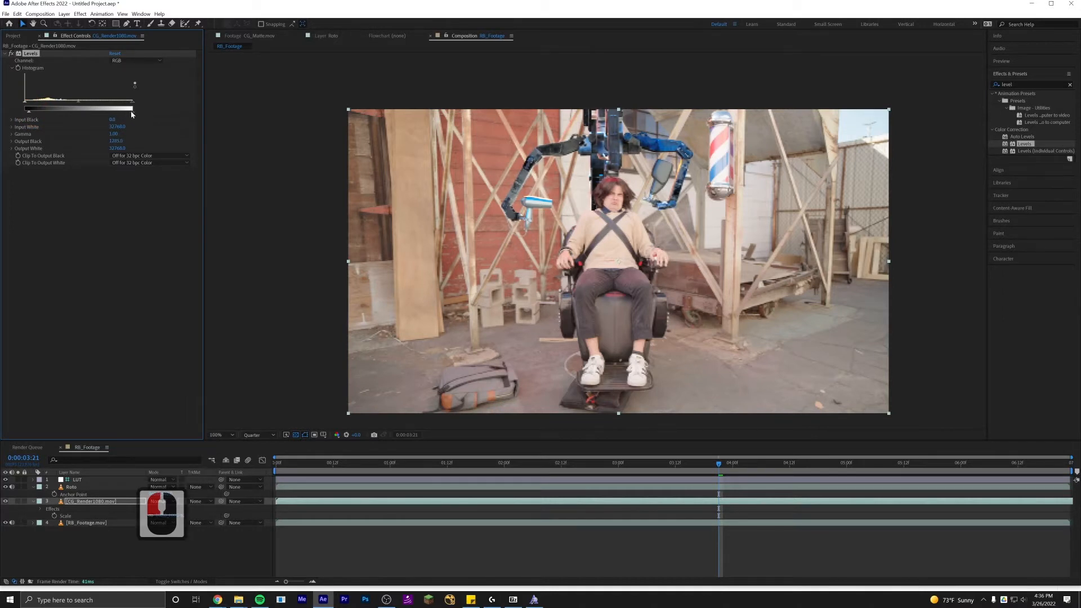
pyautogui.moveTo(131, 113)
pyautogui.mouseDown()
pyautogui.moveTo(84, 113)
pyautogui.moveTo(113, 113)
pyautogui.mouseUp()
pyautogui.click(113, 118)
pyautogui.moveTo(28, 114); pyautogui.dragTo(77, 107)
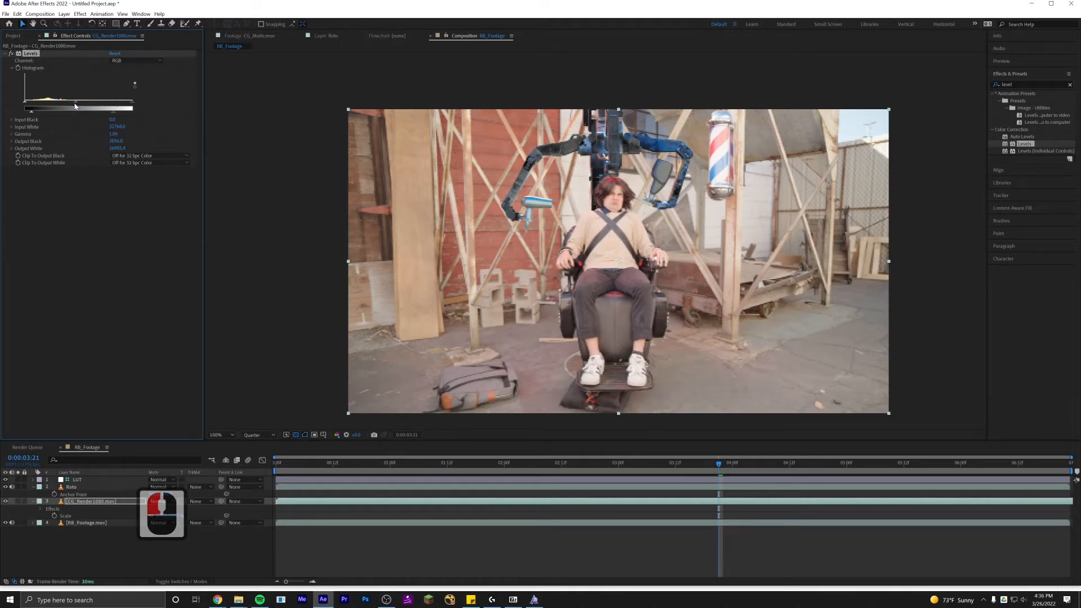
pyautogui.moveTo(75, 106); pyautogui.dragTo(74, 106)
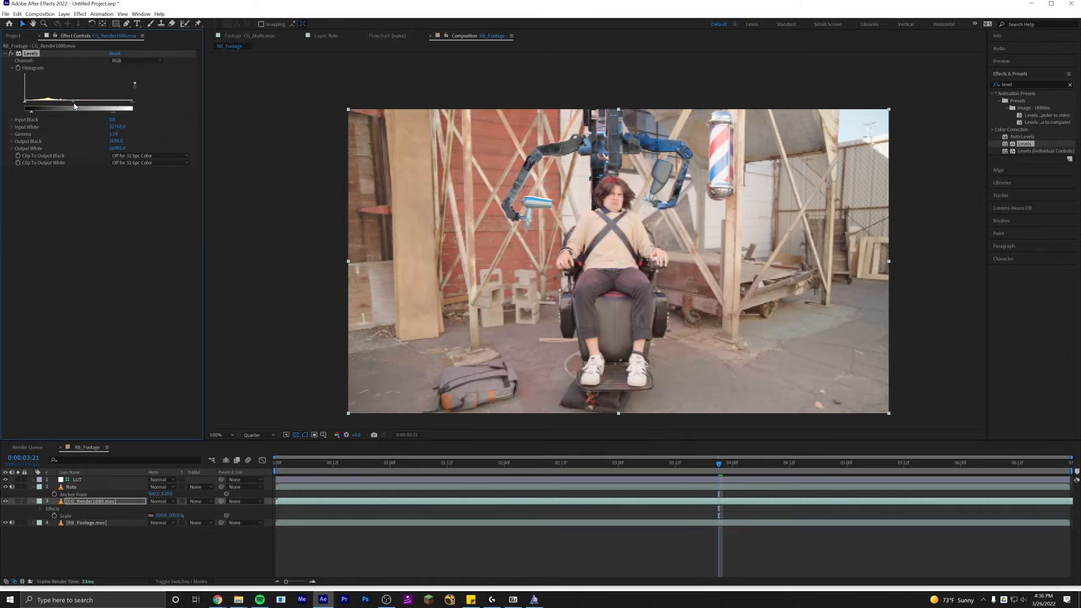
# Preview the composite playback from the current frame.
pyautogui.click(334, 314)
pyautogui.press('space')
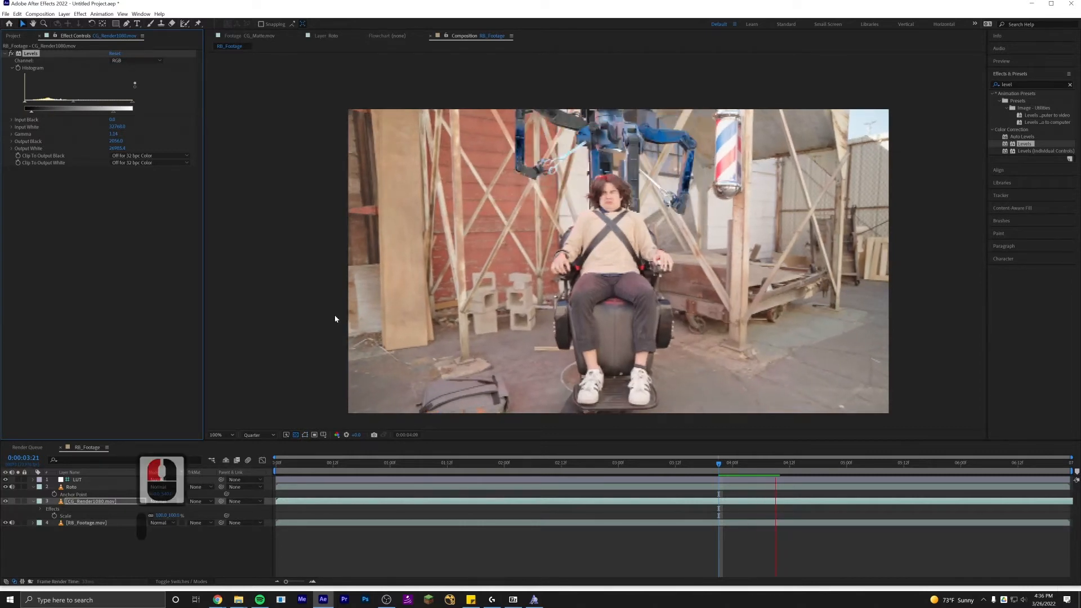
pyautogui.press('space')
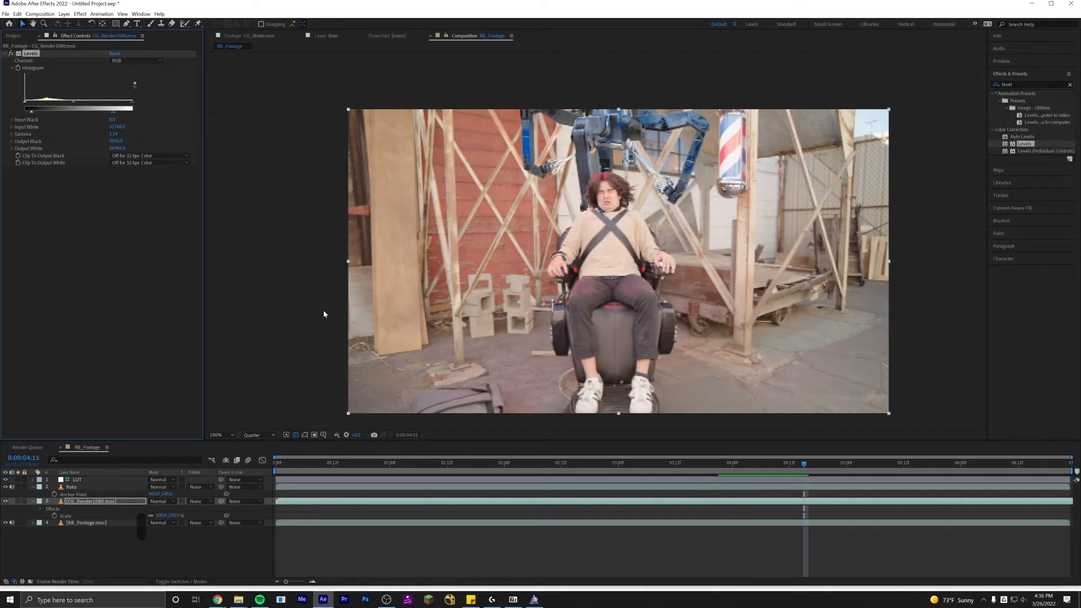
# Search the effects presets for lumetro and reselect the CG_Render1080 layer.
pyautogui.moveTo(1016, 87); pyautogui.dragTo(947, 82)
pyautogui.write('lumetro')
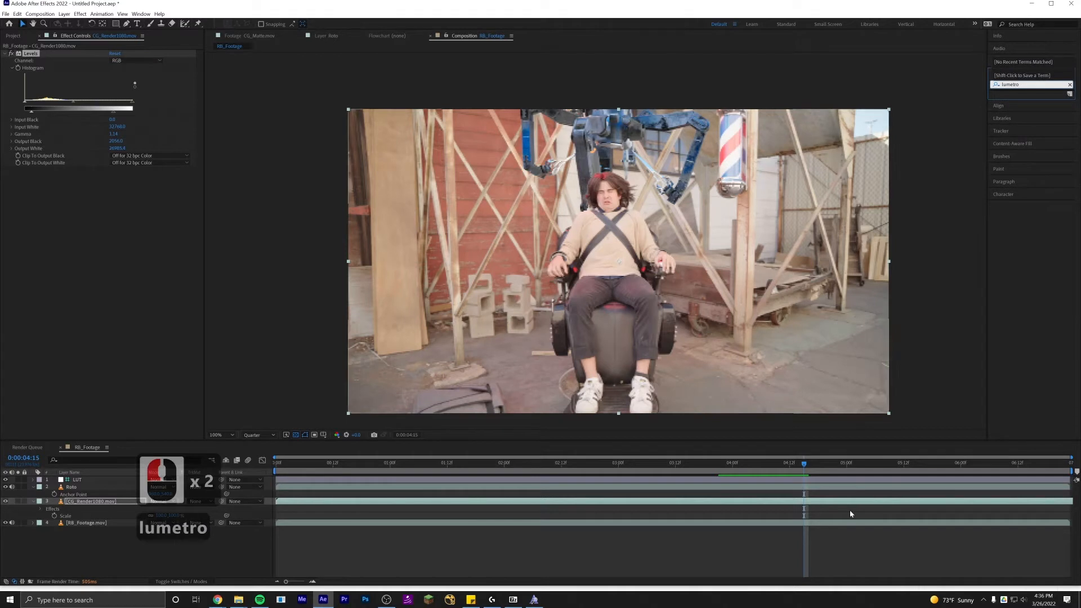
pyautogui.click(926, 569)
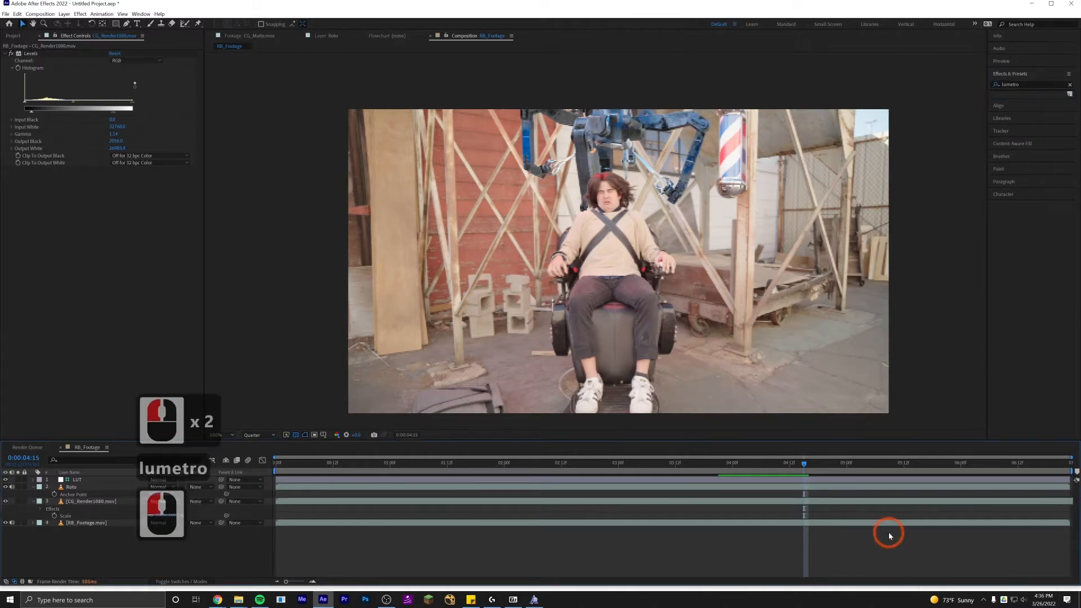
pyautogui.click(899, 561)
pyautogui.click(74, 489)
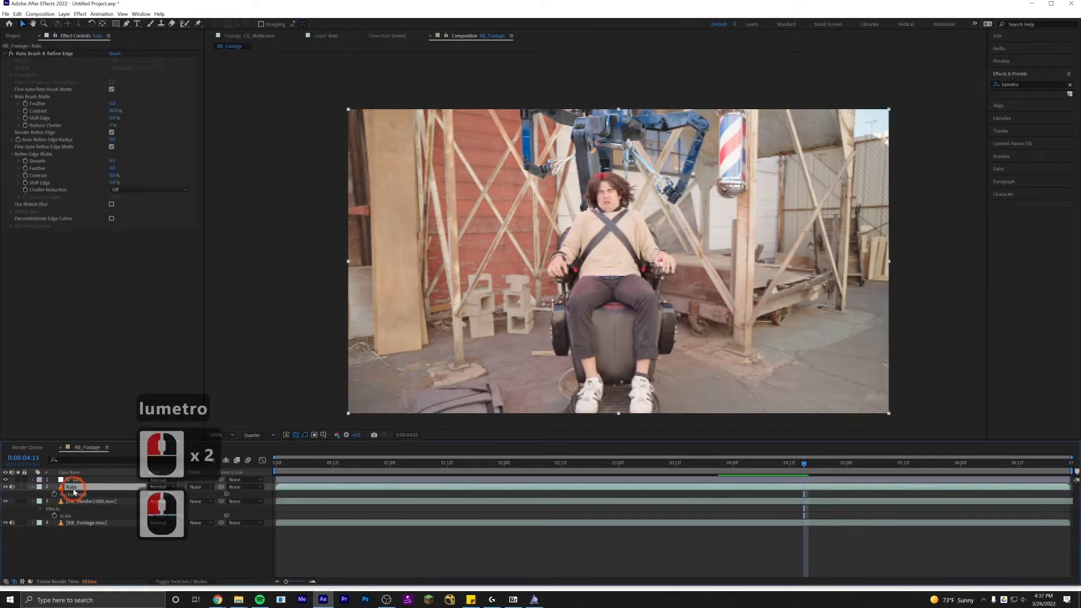
pyautogui.click(85, 501)
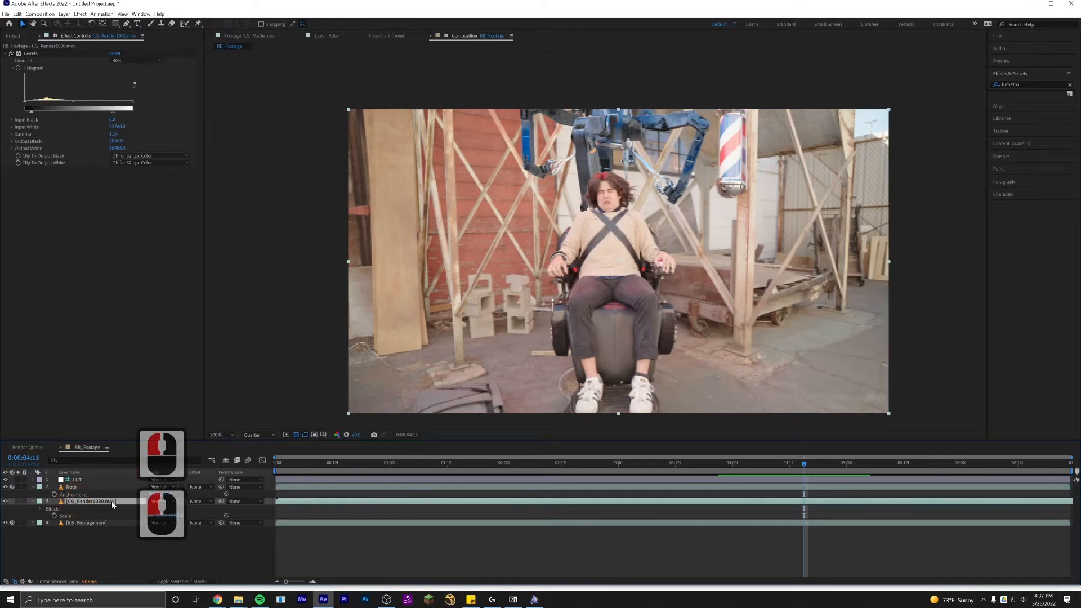
# Set the viewer resolution to Full while inspecting the actor's head.
pyautogui.scroll(2, 580, 243)
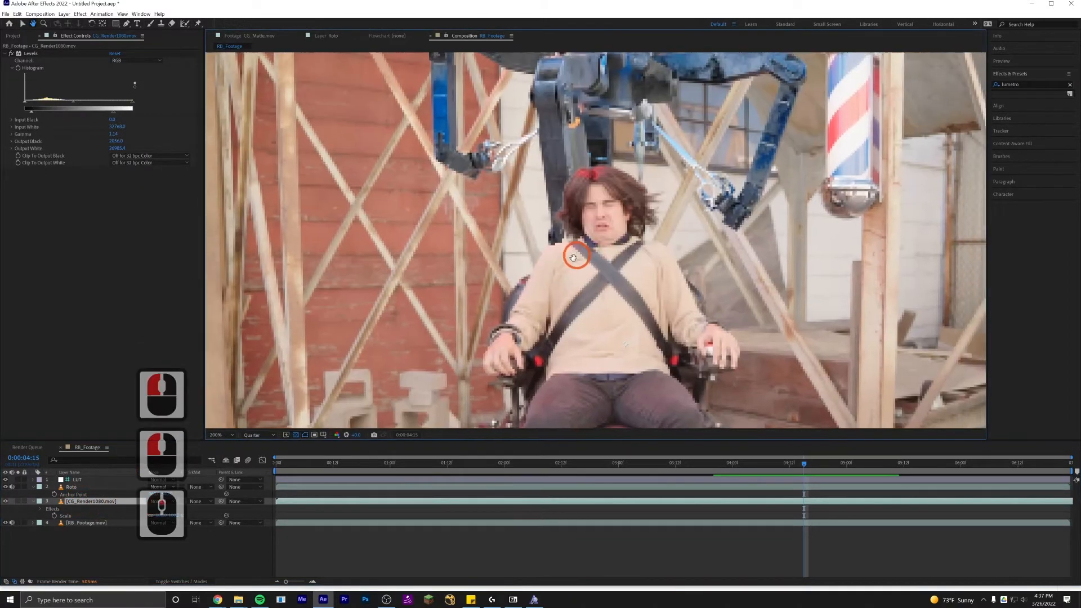
pyautogui.click(265, 435)
pyautogui.click(261, 451)
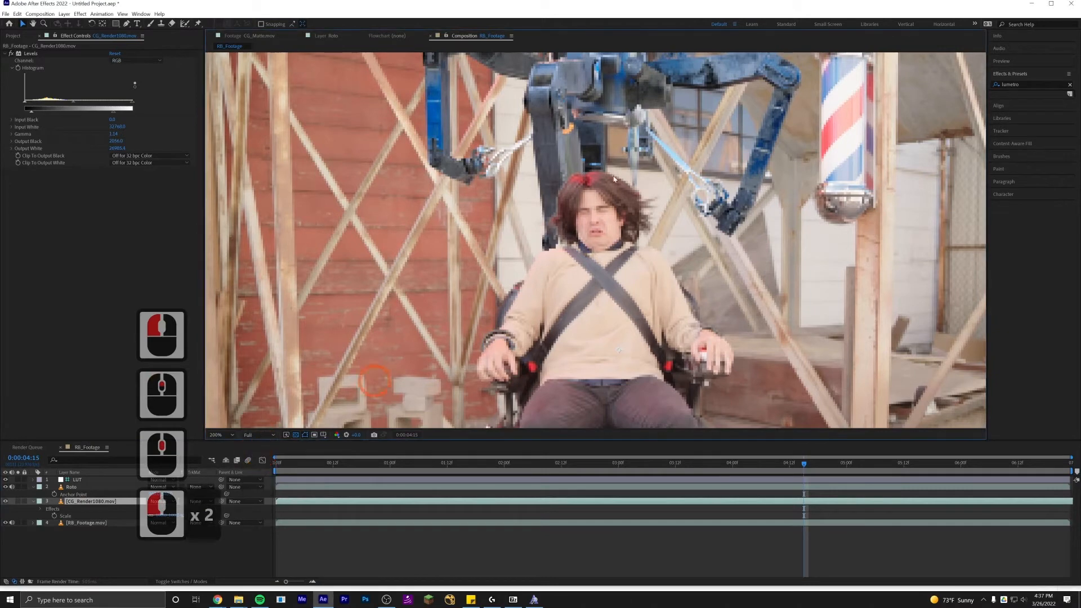
pyautogui.moveTo(575, 218); pyautogui.dragTo(557, 240)
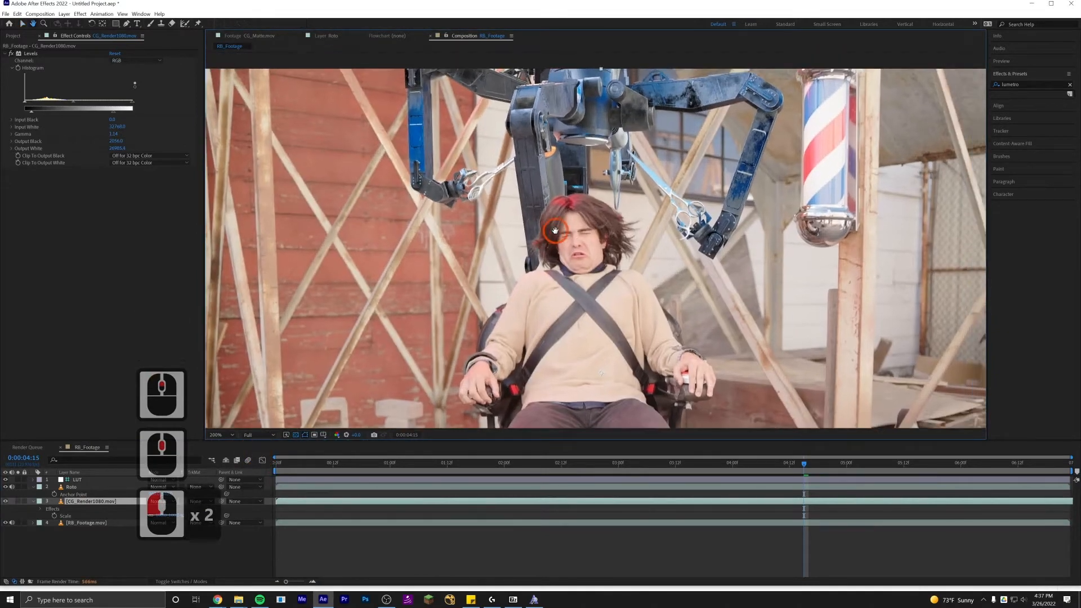
# Duplicate the CG_Render1080 layer and move the copy above the Roto layer.
pyautogui.click(95, 503)
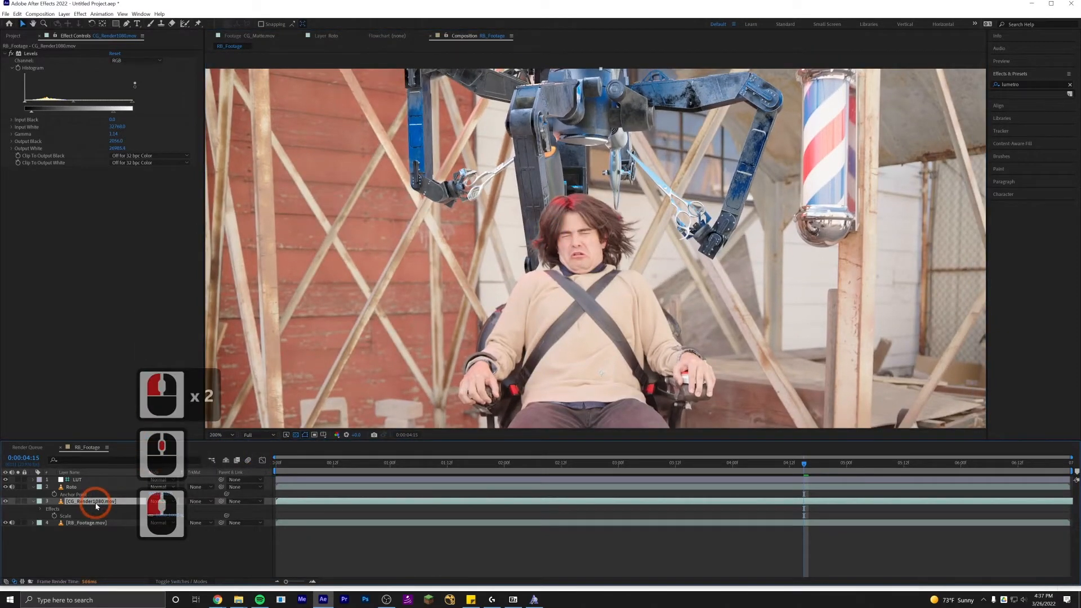
pyautogui.hotkey('ctrl', 'd')
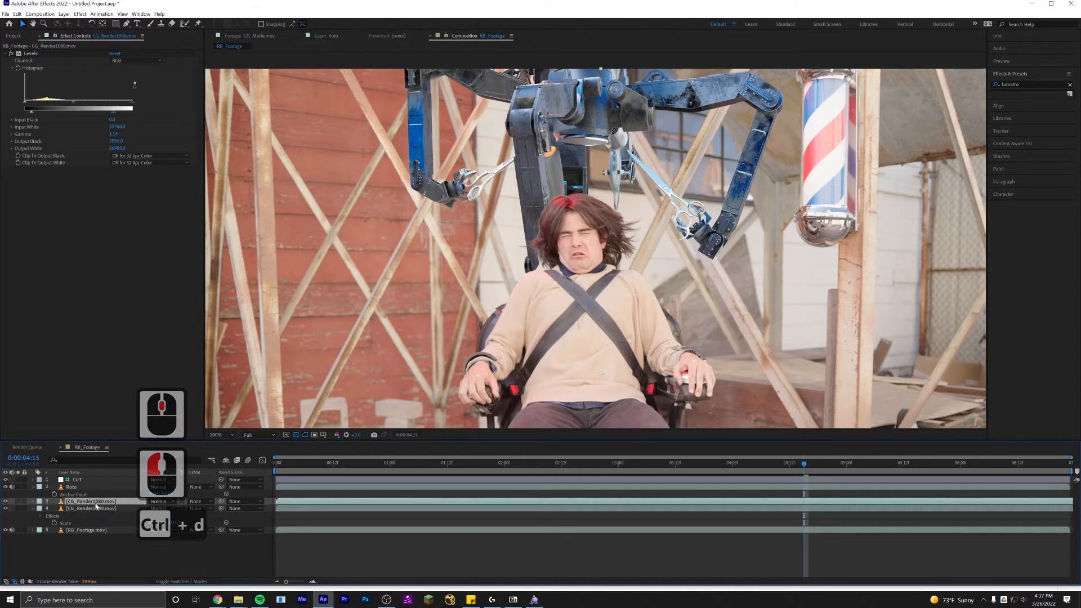
pyautogui.moveTo(88, 500); pyautogui.dragTo(86, 488)
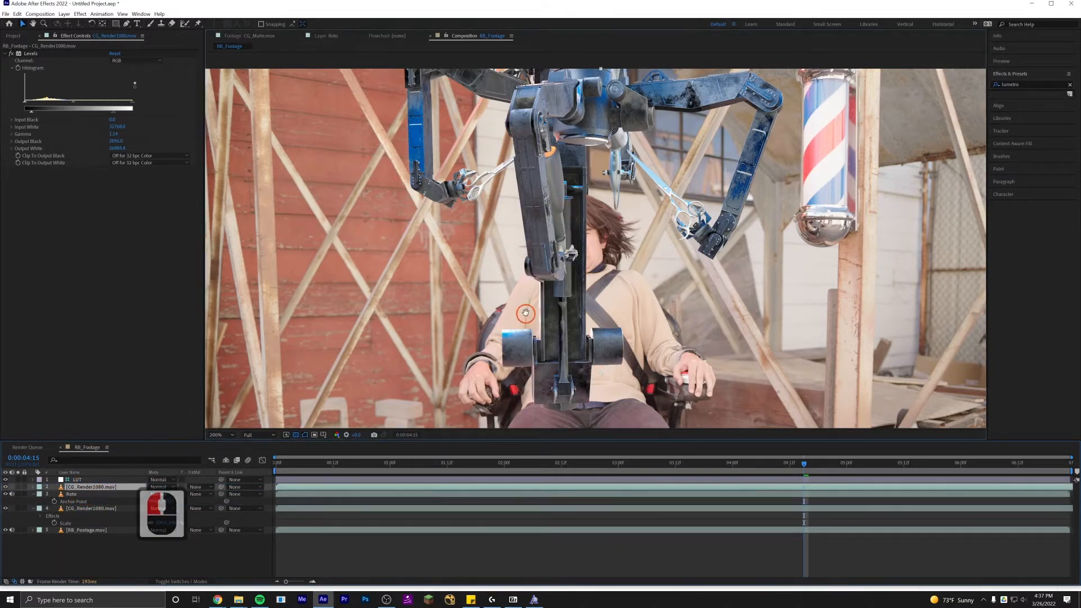
# Add CG_Matte.mov from the project into the composition above the duplicated render layer.
pyautogui.scroll(2, 533, 295)
pyautogui.moveTo(534, 182); pyautogui.dragTo(552, 219)
pyautogui.click(15, 36)
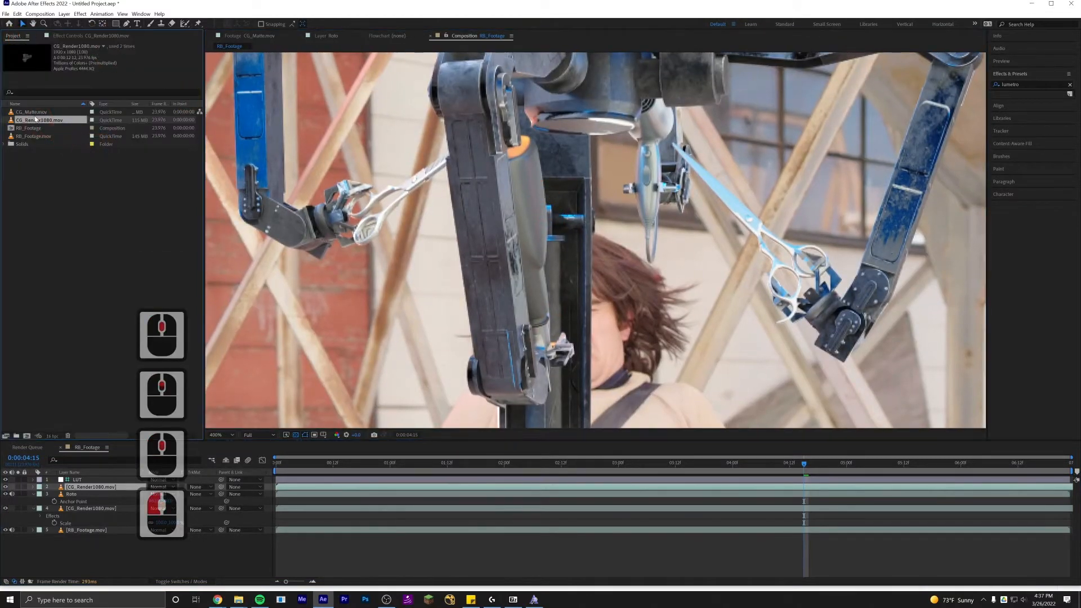
pyautogui.moveTo(31, 112); pyautogui.dragTo(90, 485)
pyautogui.scroll(-1, 438, 283)
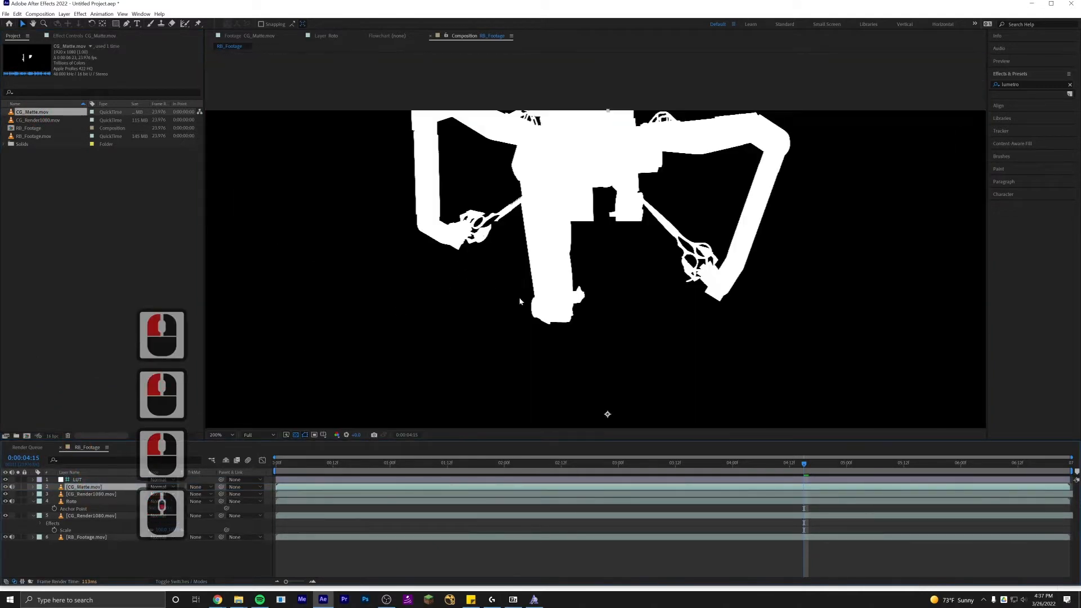
# Toggle the CG_Matte layer's visibility to compare the matte against the render.
pyautogui.moveTo(438, 293); pyautogui.dragTo(434, 281)
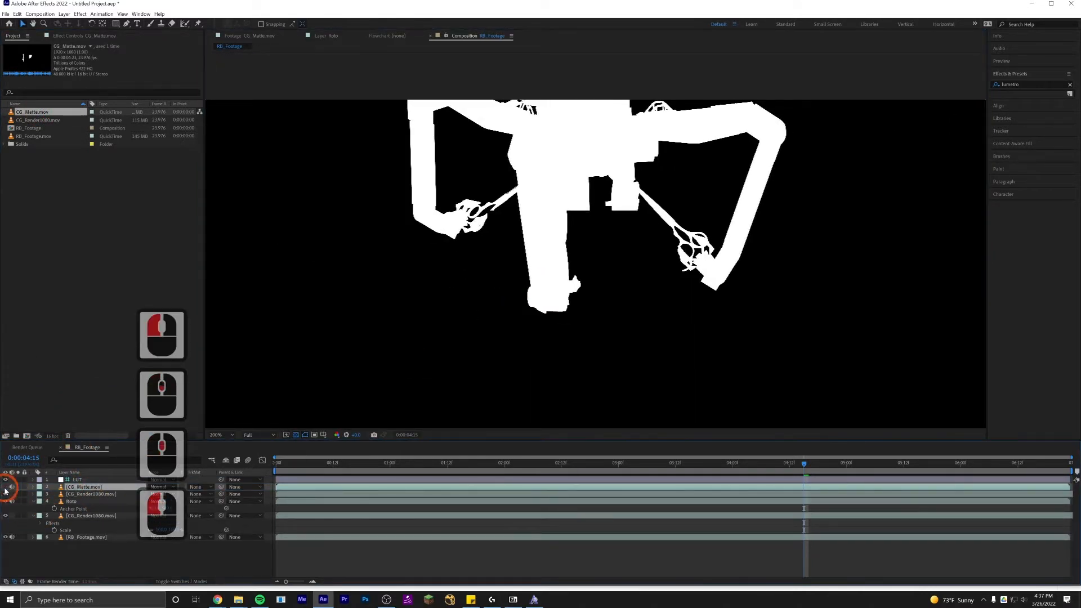
pyautogui.click(5, 487)
pyautogui.click(5, 488)
pyautogui.click(5, 488)
pyautogui.click(5, 488)
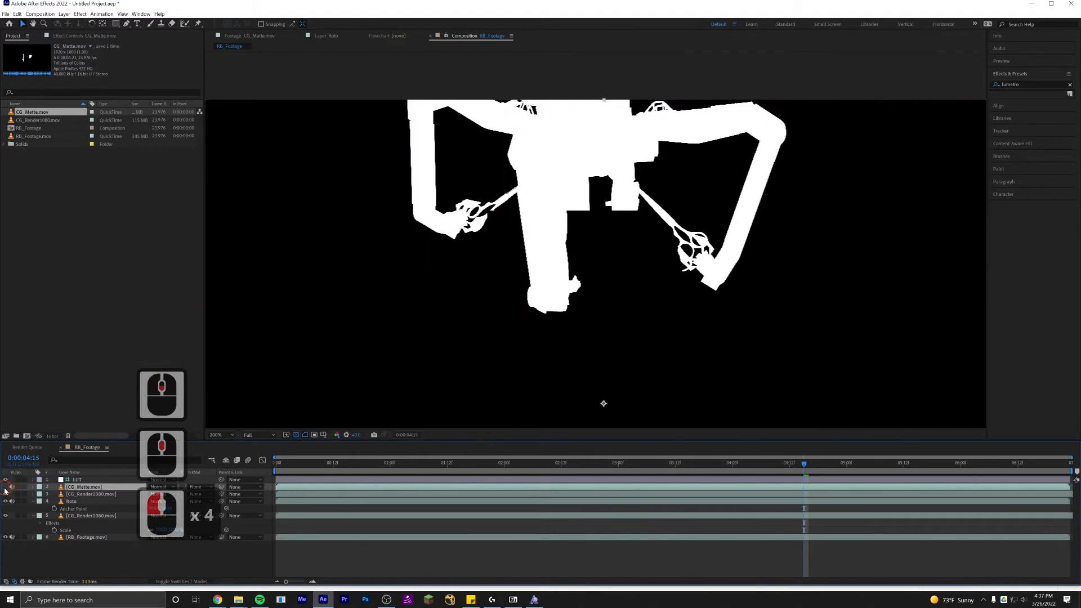
pyautogui.click(5, 488)
pyautogui.click(6, 488)
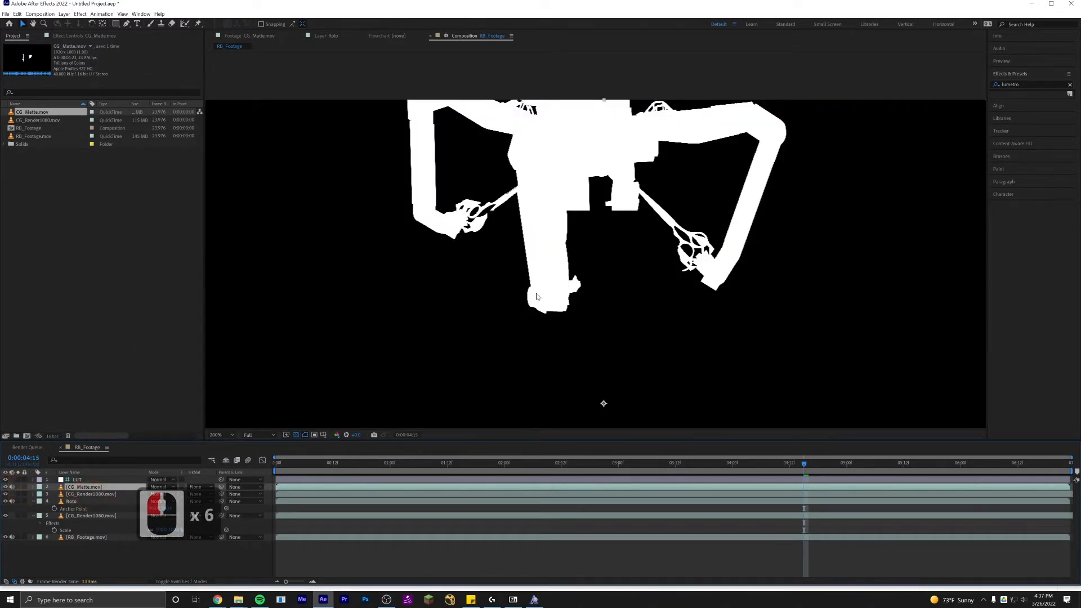
pyautogui.scroll(2, 524, 300)
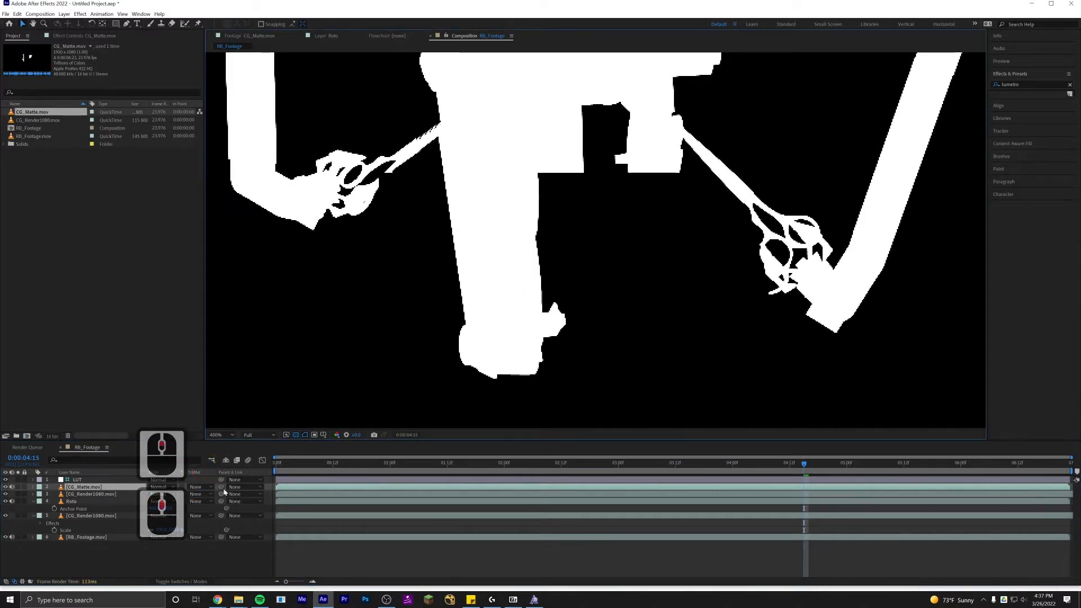
# Set the duplicated CG_Render1080 layer's track matte to Luma Matte "CG_Matte.mov".
pyautogui.click(98, 497)
pyautogui.click(199, 498)
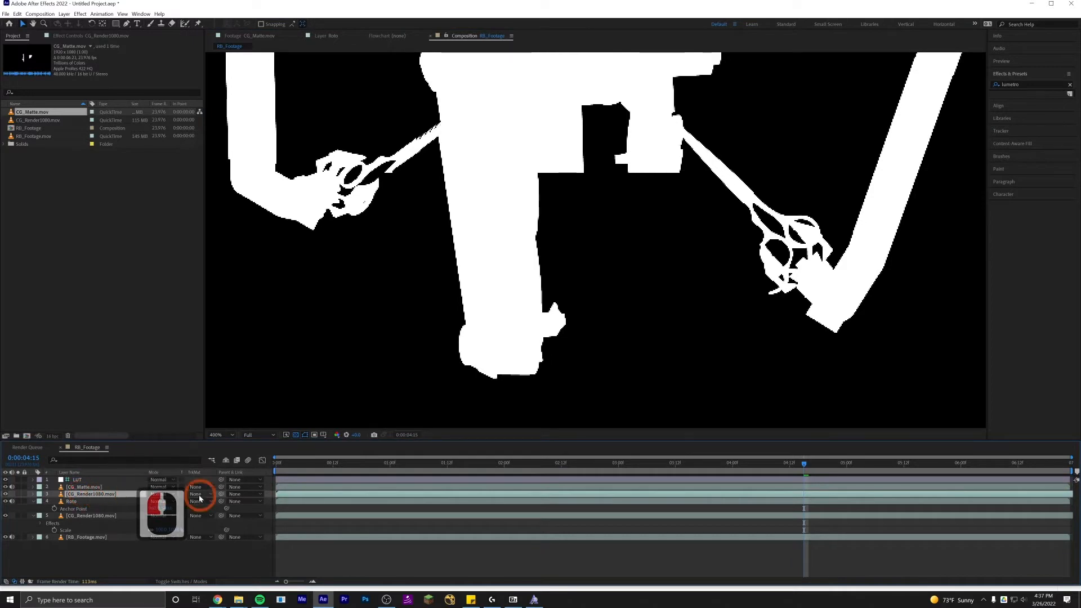
pyautogui.click(202, 498)
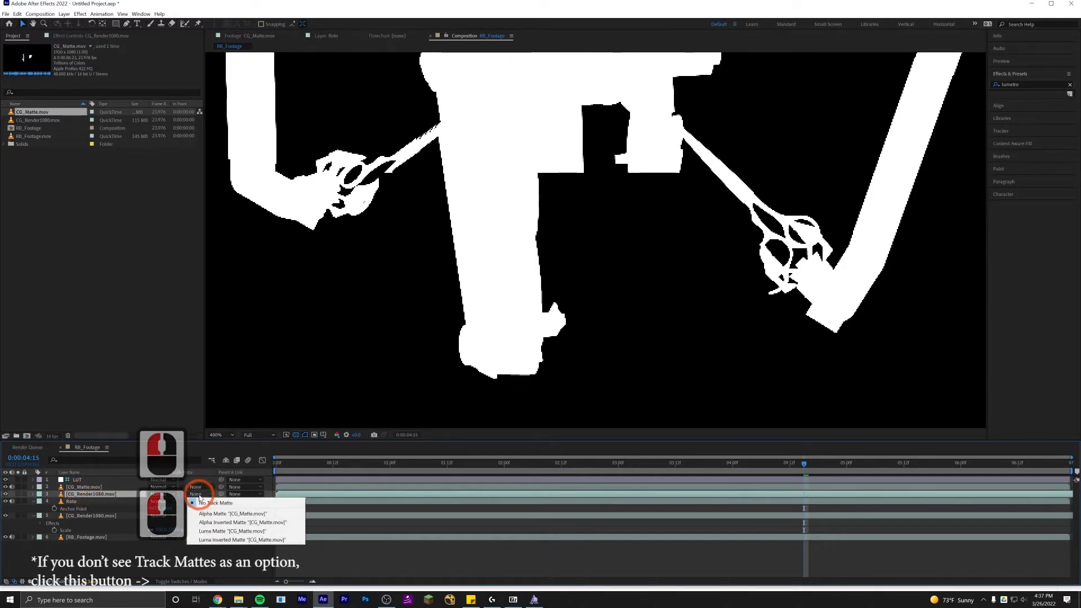
pyautogui.click(217, 532)
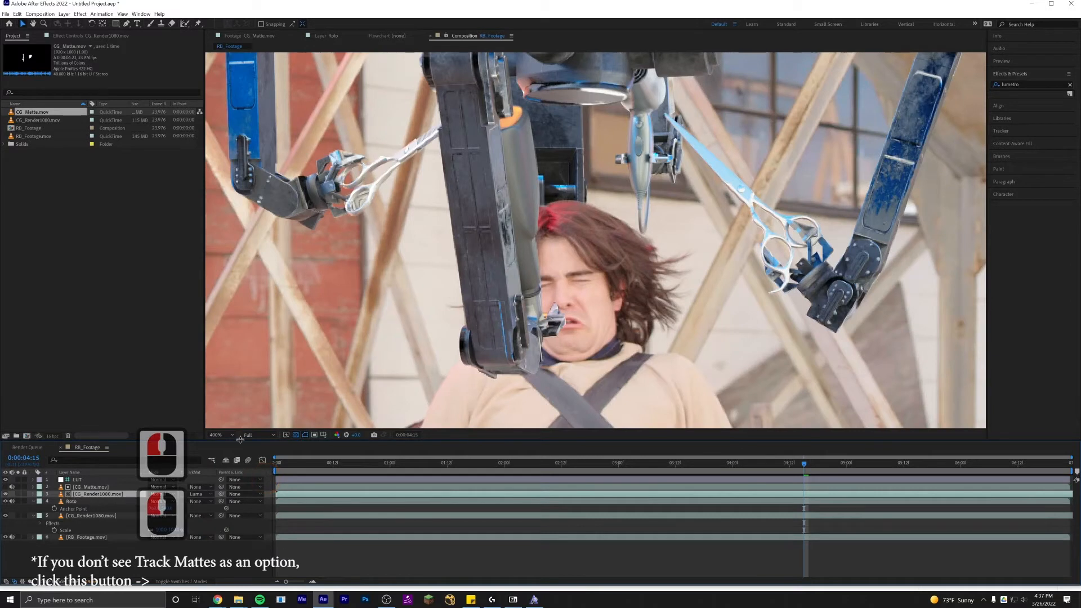
pyautogui.click(102, 488)
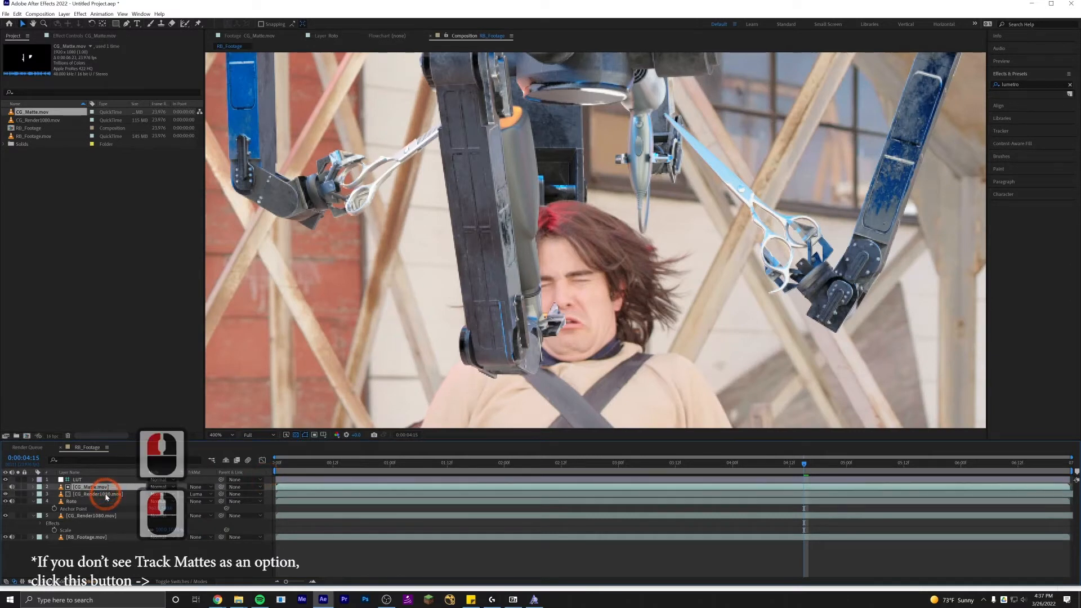
pyautogui.scroll(-2, 440, 303)
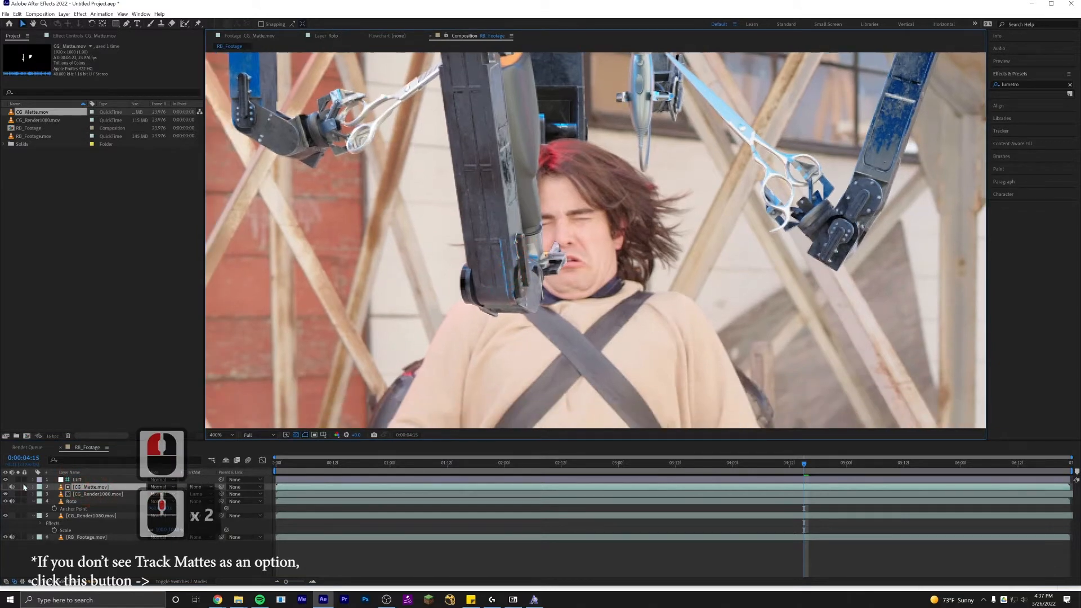
# Inspect the luma-matted render by toggling the CG_Matte layer's visibility and soloing the duplicated render layer.
pyautogui.click(7, 488)
pyautogui.click(6, 487)
pyautogui.click(6, 488)
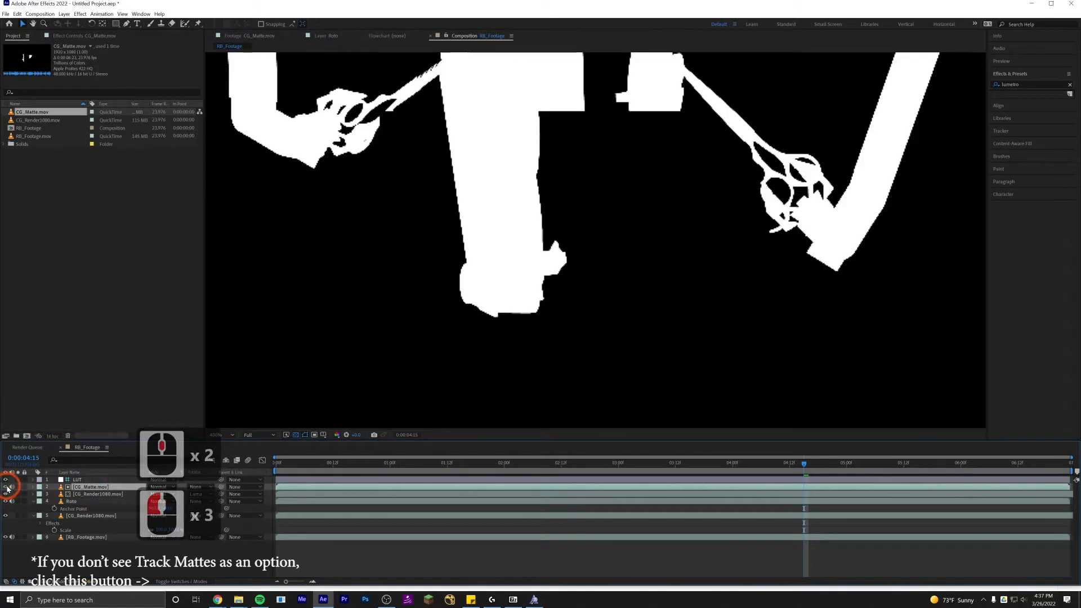
pyautogui.click(7, 488)
pyautogui.click(85, 495)
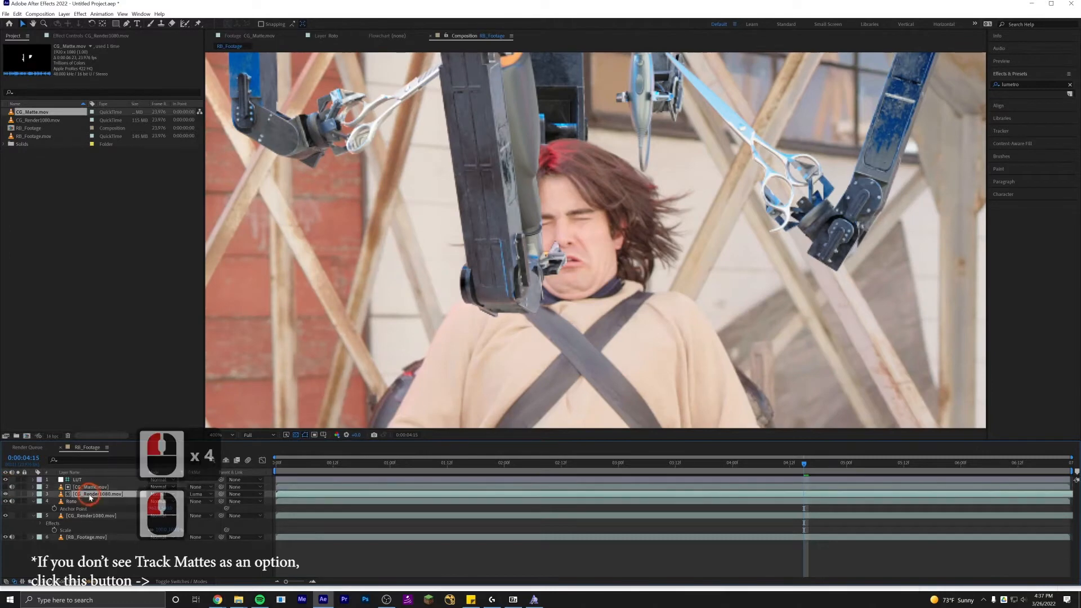
pyautogui.moveTo(565, 273); pyautogui.dragTo(553, 324)
pyautogui.scroll(-2, 532, 289)
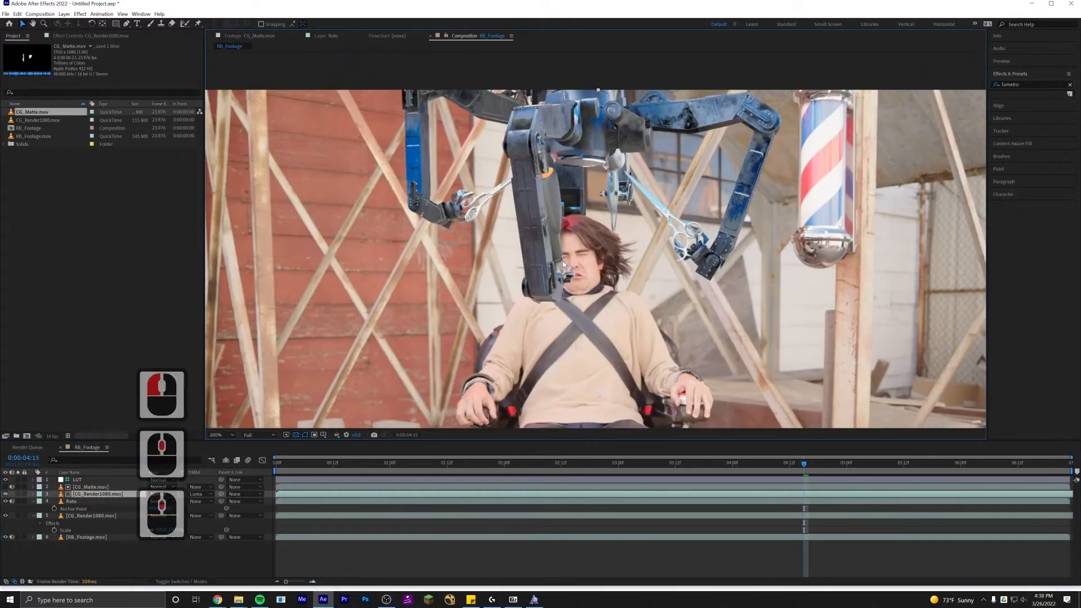
pyautogui.click(17, 495)
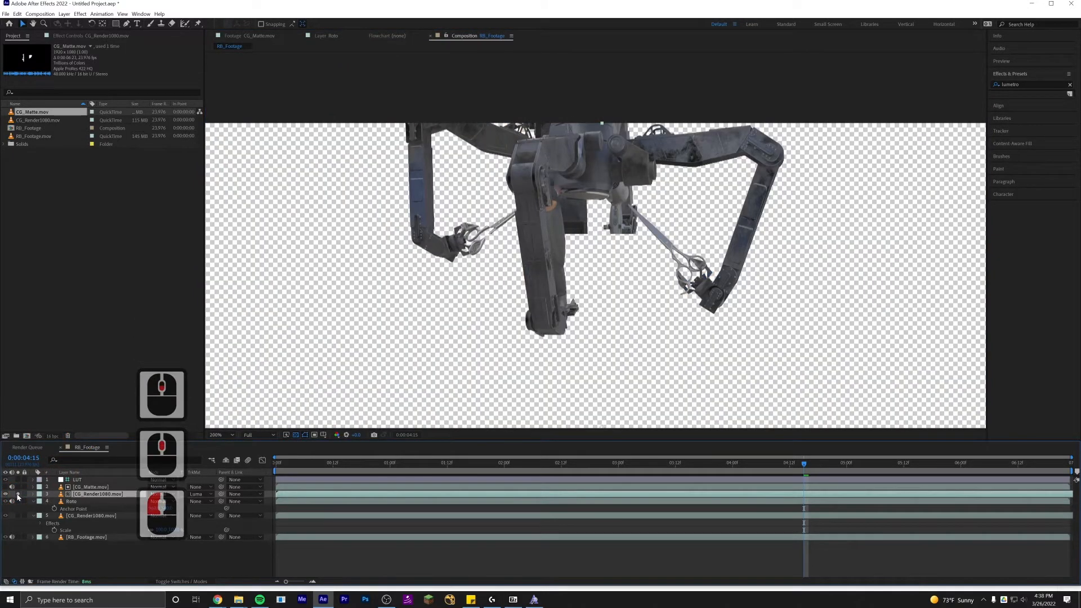
pyautogui.click(17, 494)
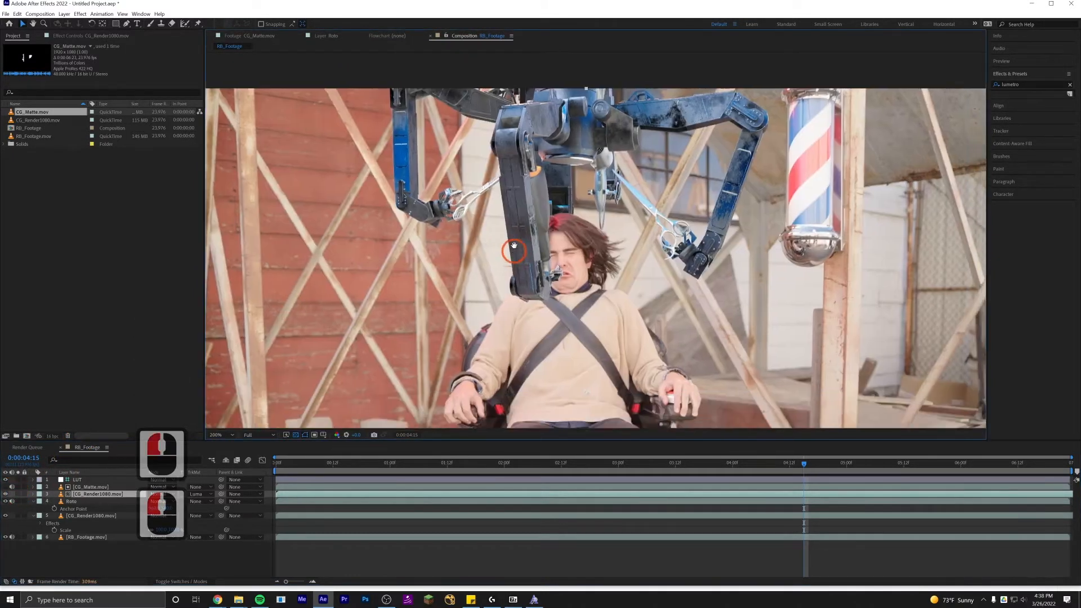
# Rename the duplicated CG_Render1080 layer to CG_FG.
pyautogui.click(107, 494)
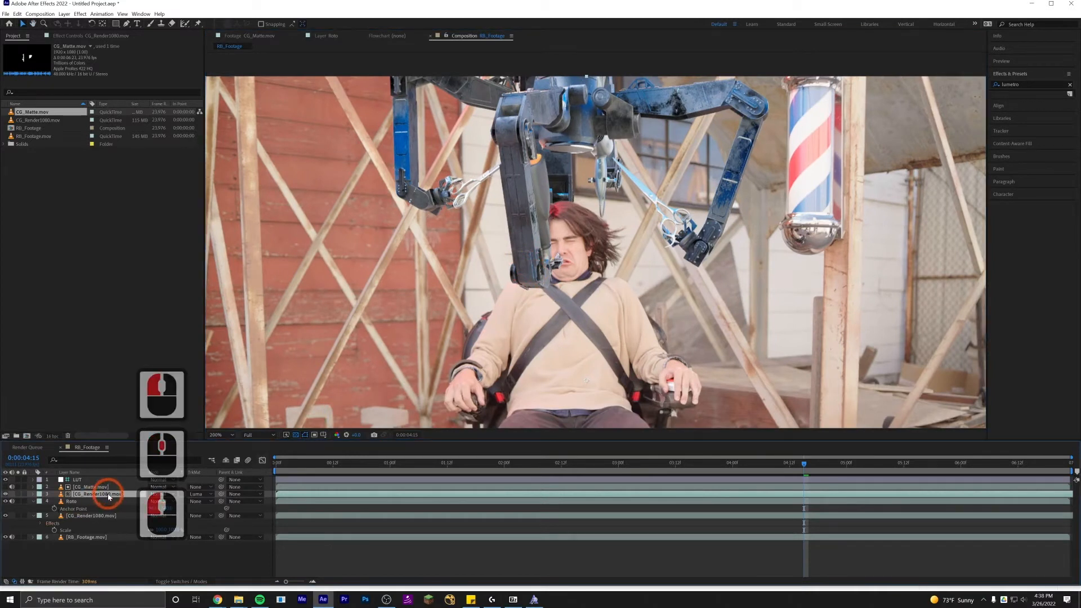
pyautogui.press('Return')
pyautogui.write('CG)F')
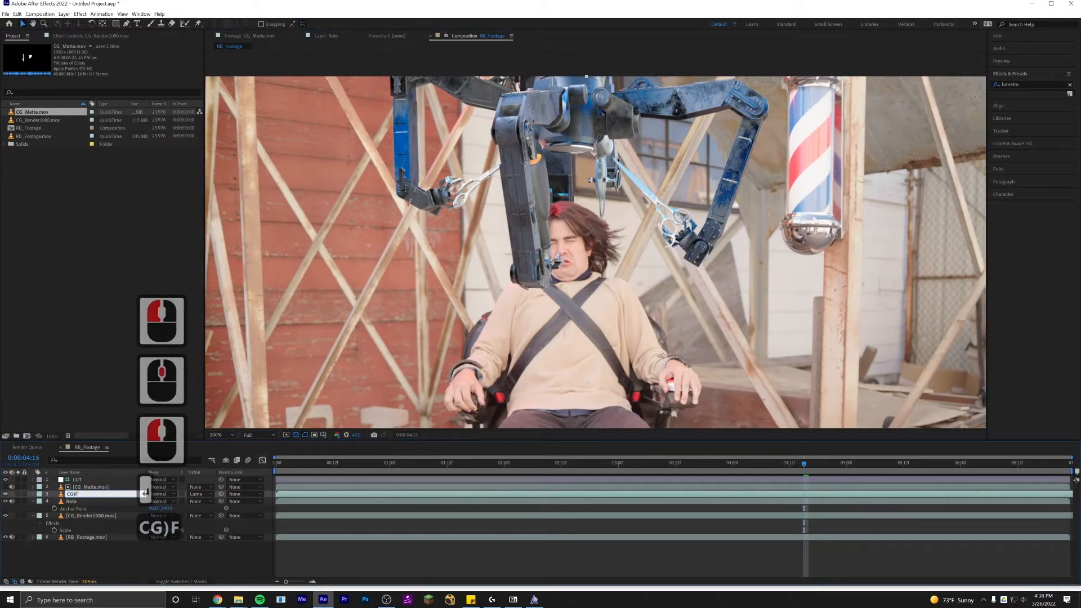
pyautogui.write('G')
pyautogui.press('Return')
pyautogui.press('Return')
pyautogui.press('Right')
pyautogui.press('Left')
pyautogui.press('Left')
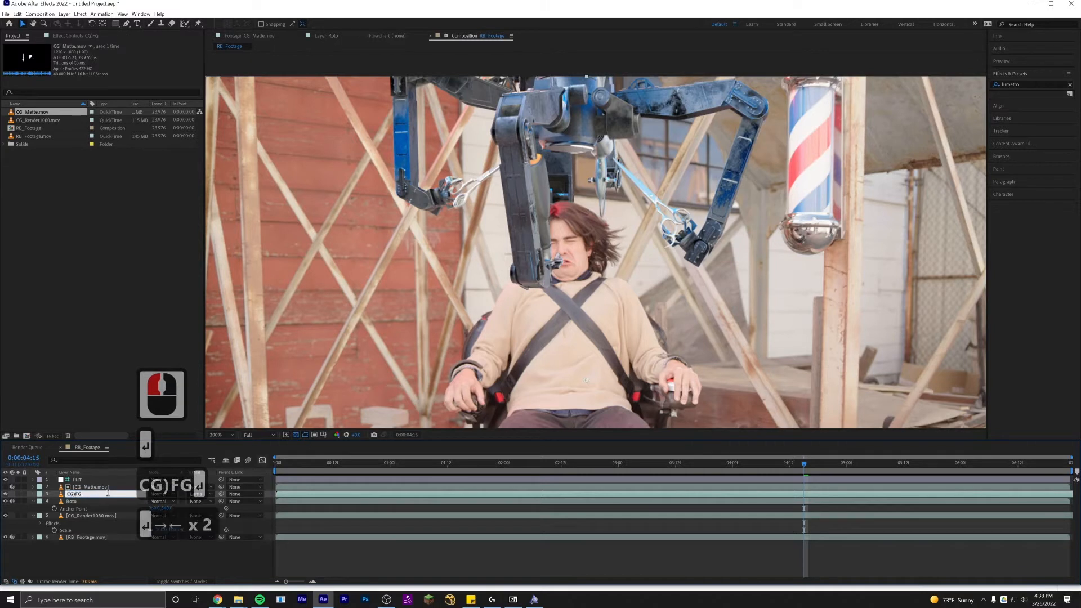
pyautogui.press('Left')
pyautogui.press('Right')
pyautogui.press('BackSpace')
pyautogui.write('_')
pyautogui.press('Return')
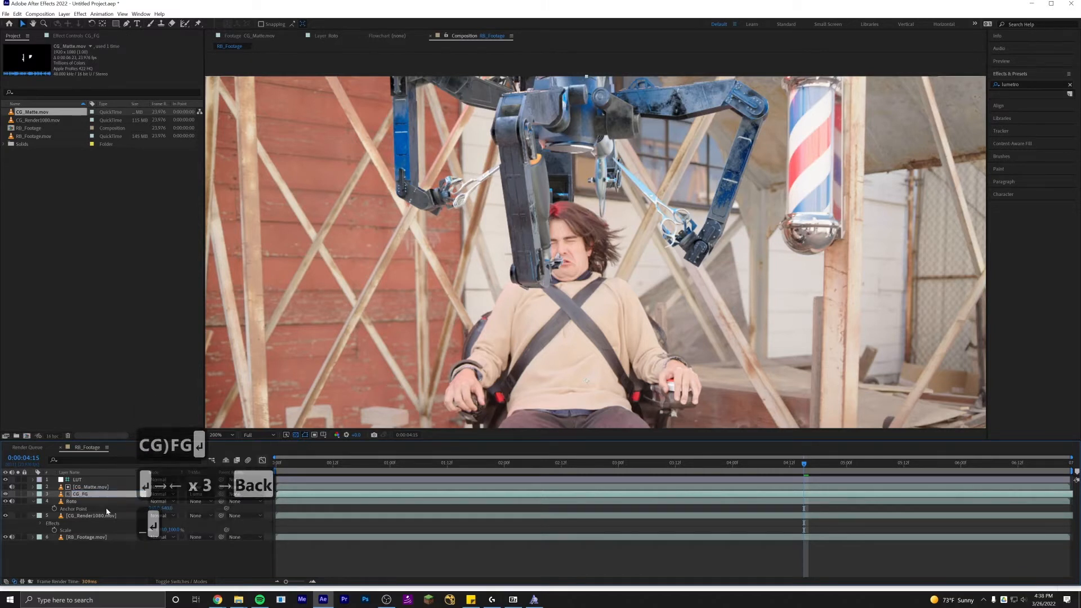
# Toggle visibility of the CG_FG, Roto, render and footage layers to compare how the composite is layered.
pyautogui.click(6, 494)
pyautogui.click(5, 495)
pyautogui.click(6, 494)
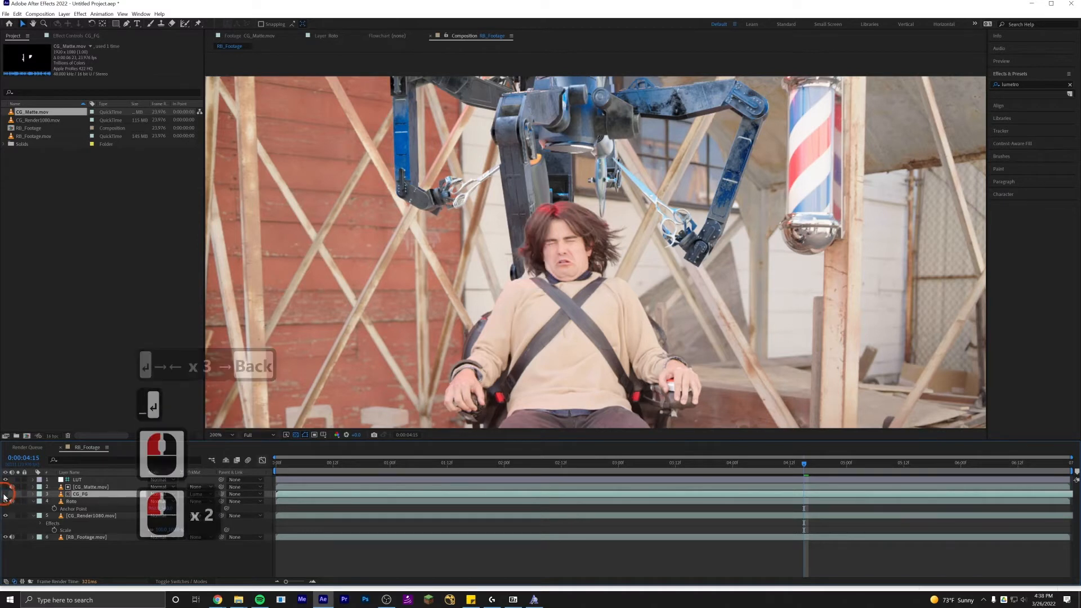
pyautogui.click(5, 494)
pyautogui.click(5, 502)
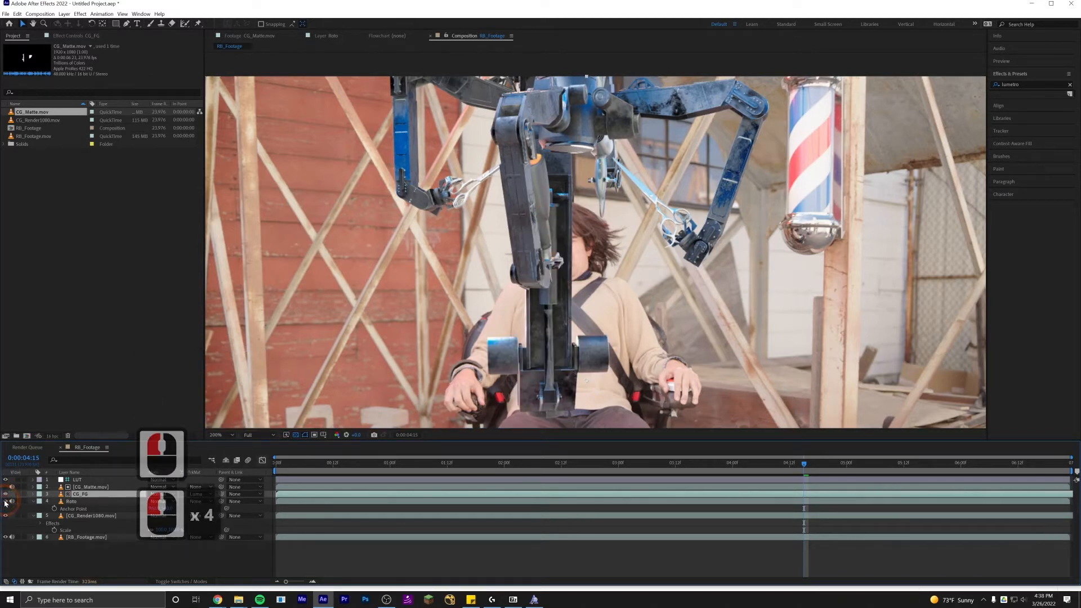
pyautogui.click(5, 502)
pyautogui.click(5, 502)
pyautogui.click(6, 515)
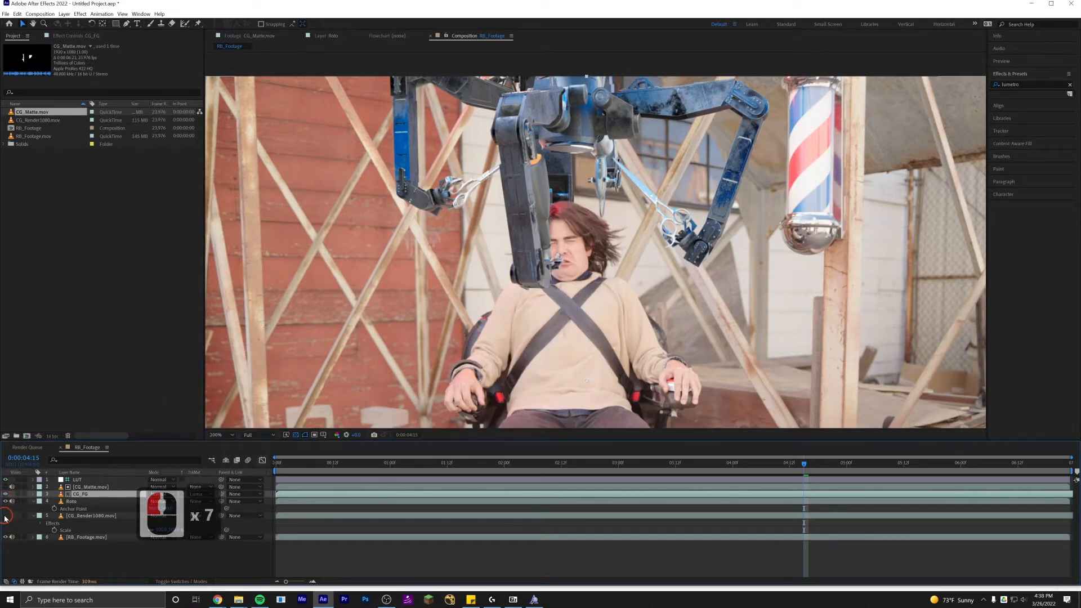
pyautogui.click(6, 516)
pyautogui.click(6, 516)
pyautogui.click(6, 516)
pyautogui.click(6, 516)
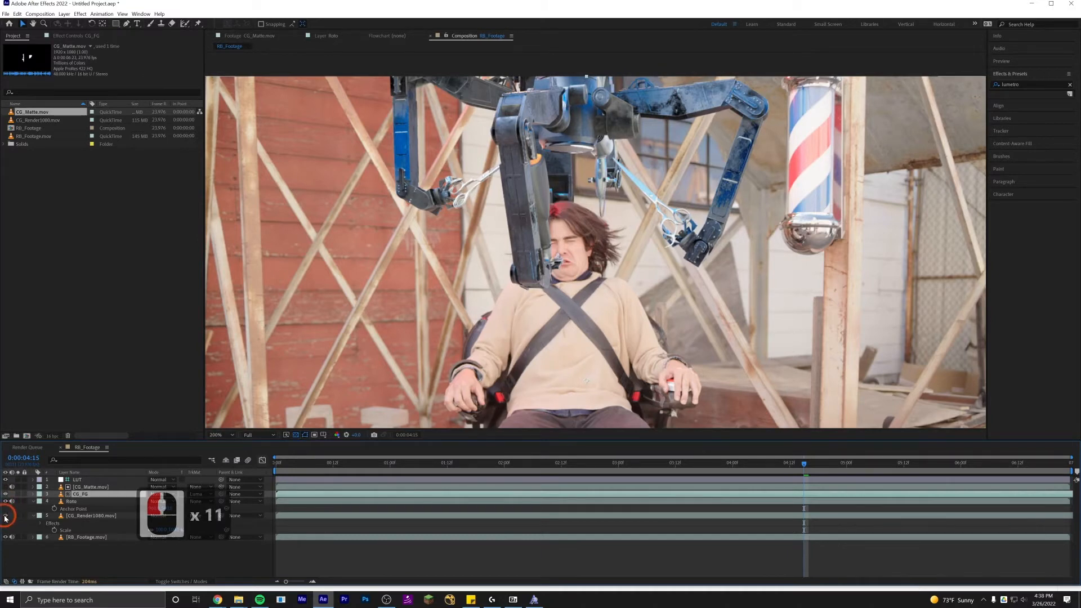
pyautogui.click(7, 537)
pyautogui.click(6, 537)
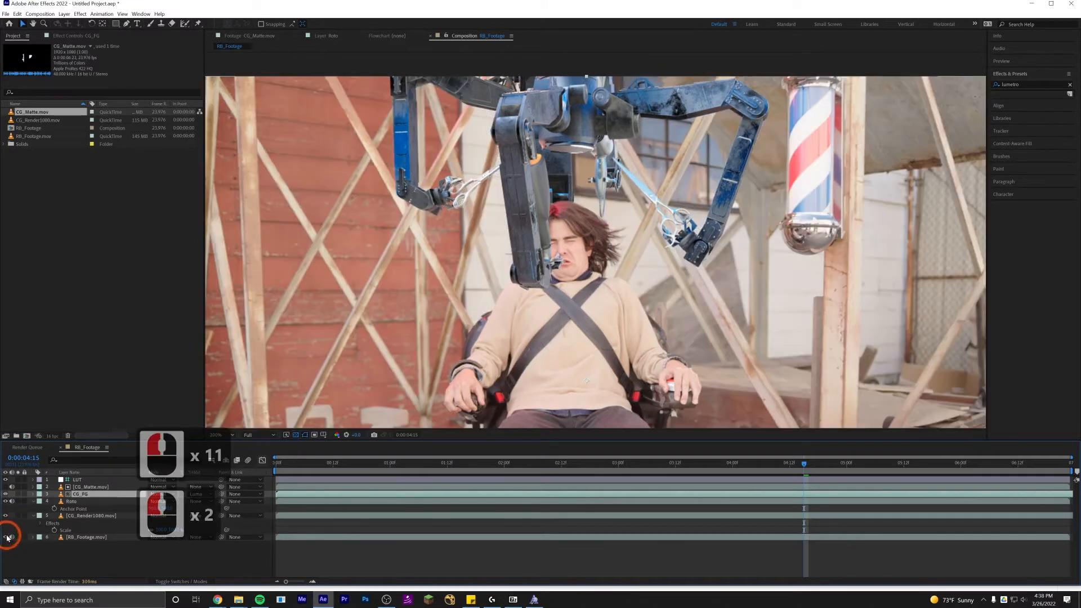
pyautogui.click(6, 538)
pyautogui.click(6, 537)
# Zoom out the viewer and scrub through the timeline to review the composite across the shot.
pyautogui.scroll(-1, 432, 339)
pyautogui.moveTo(431, 339); pyautogui.dragTo(429, 262)
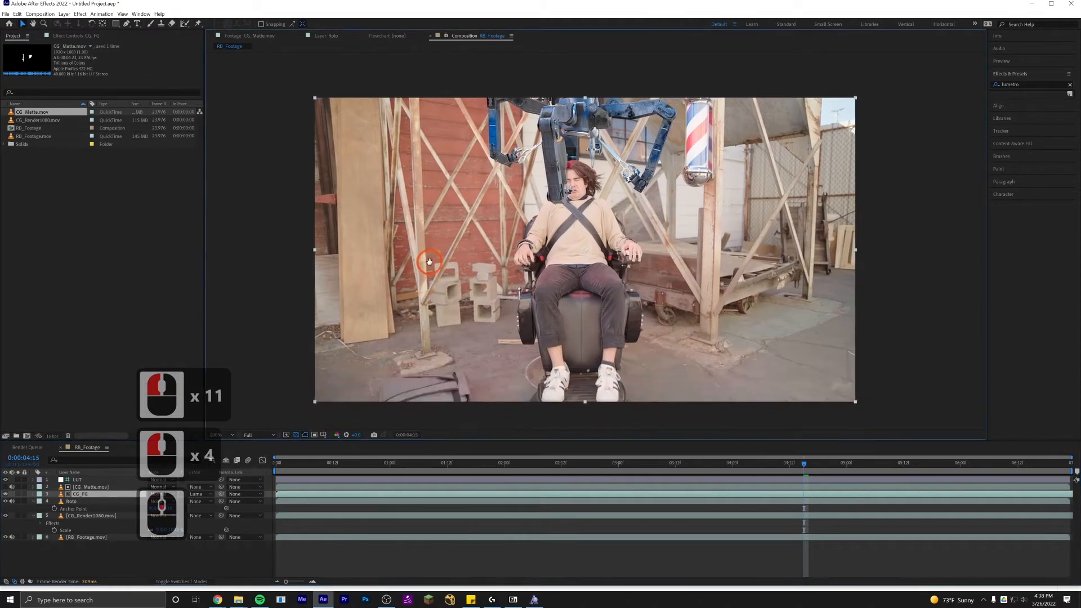
pyautogui.moveTo(420, 465); pyautogui.dragTo(324, 465)
pyautogui.click(354, 465)
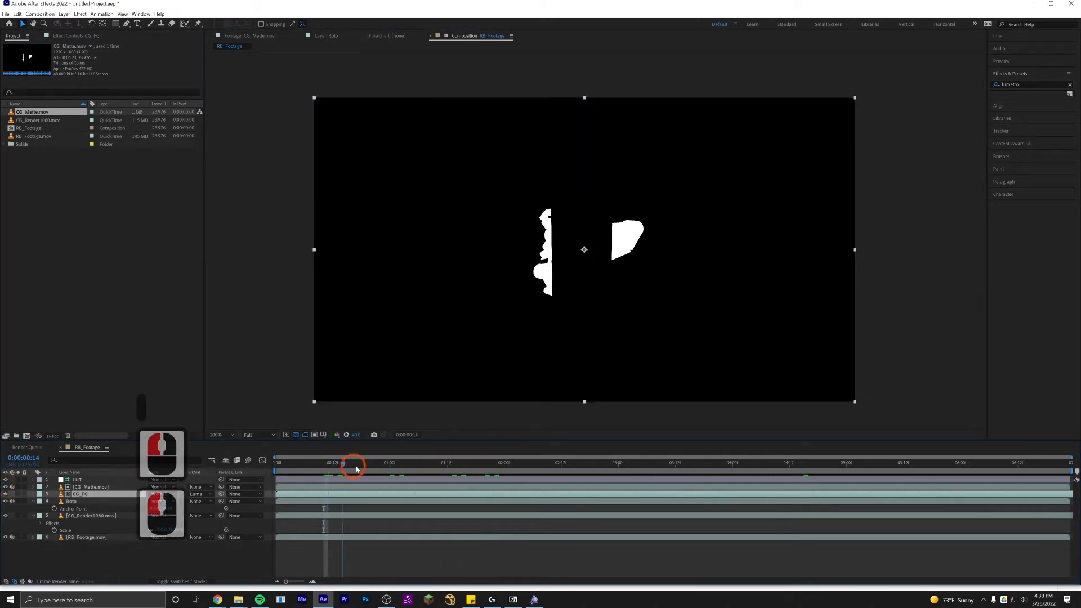
pyautogui.click(617, 145)
pyautogui.click(7, 488)
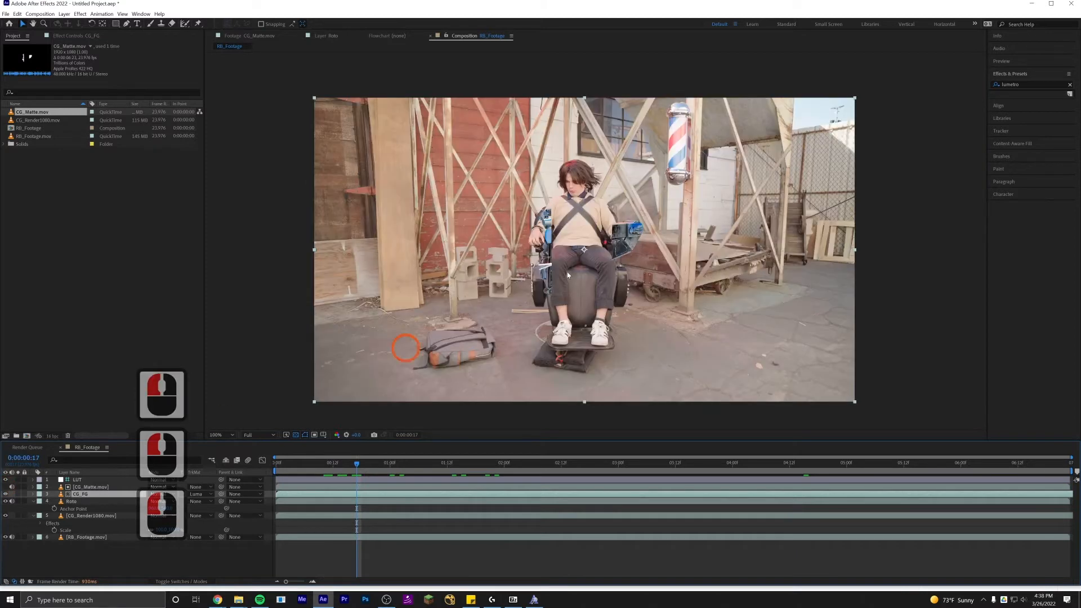
pyautogui.click(370, 466)
pyautogui.moveTo(370, 467); pyautogui.dragTo(444, 463)
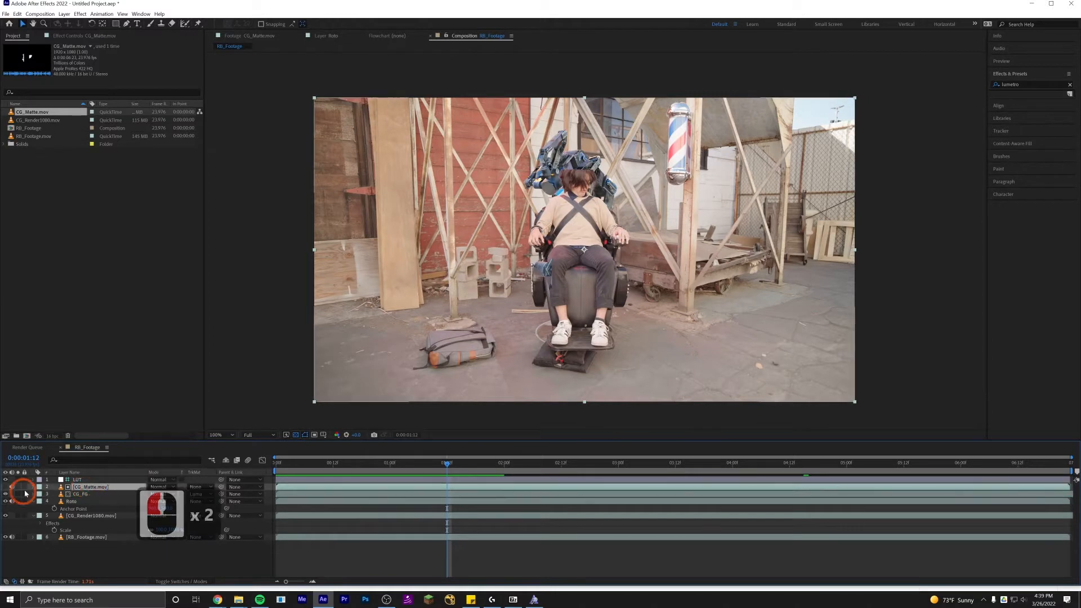
pyautogui.click(552, 466)
pyautogui.moveTo(551, 469)
pyautogui.mouseDown()
pyautogui.moveTo(536, 466)
pyautogui.moveTo(554, 470)
pyautogui.mouseUp()
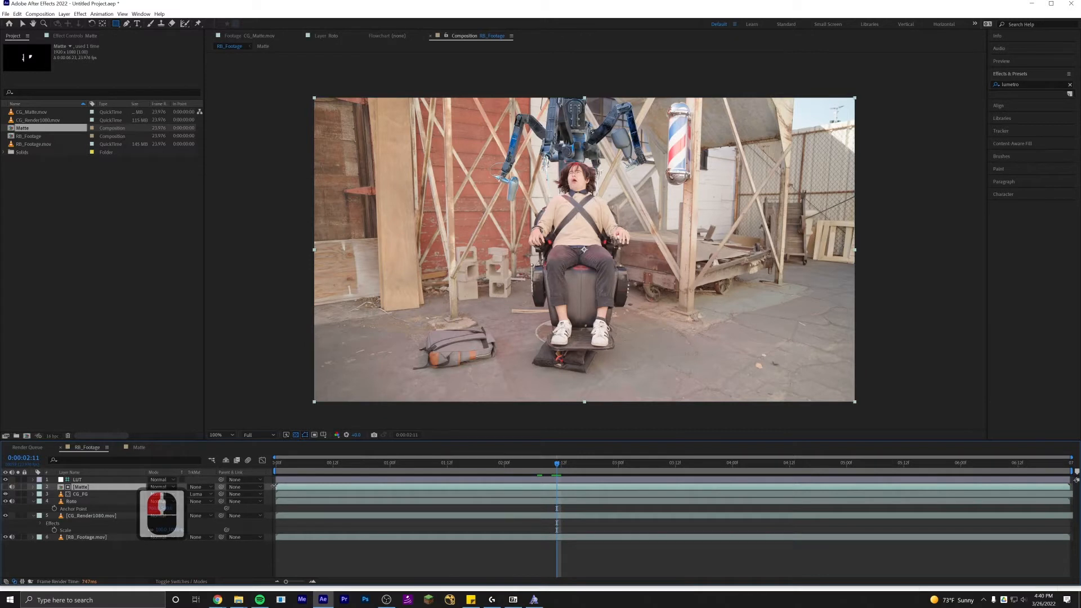
# Trim the Matte and CG_FG layers so they start at 0:00:02:11, stepping frames to check the cut.
pyautogui.moveTo(276, 487); pyautogui.dragTo(314, 486)
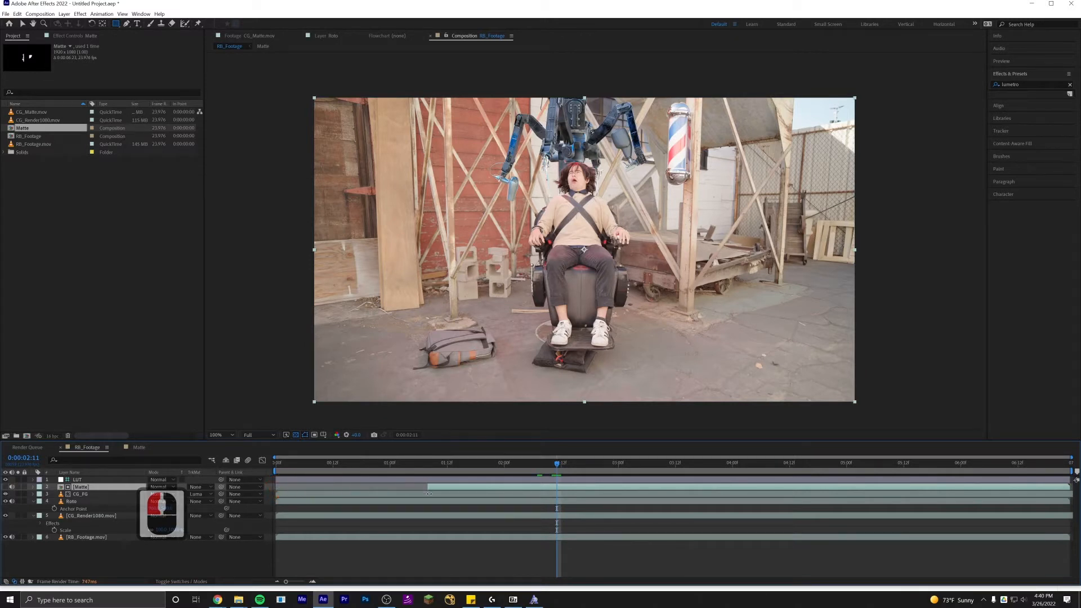
pyautogui.moveTo(429, 493); pyautogui.dragTo(434, 494)
pyautogui.click(323, 495)
pyautogui.moveTo(277, 495); pyautogui.dragTo(556, 491)
pyautogui.keyDown('shift'); pyautogui.click(433, 486); pyautogui.keyUp('shift')
pyautogui.keyDown('shift'); pyautogui.click(558, 468); pyautogui.keyUp('shift')
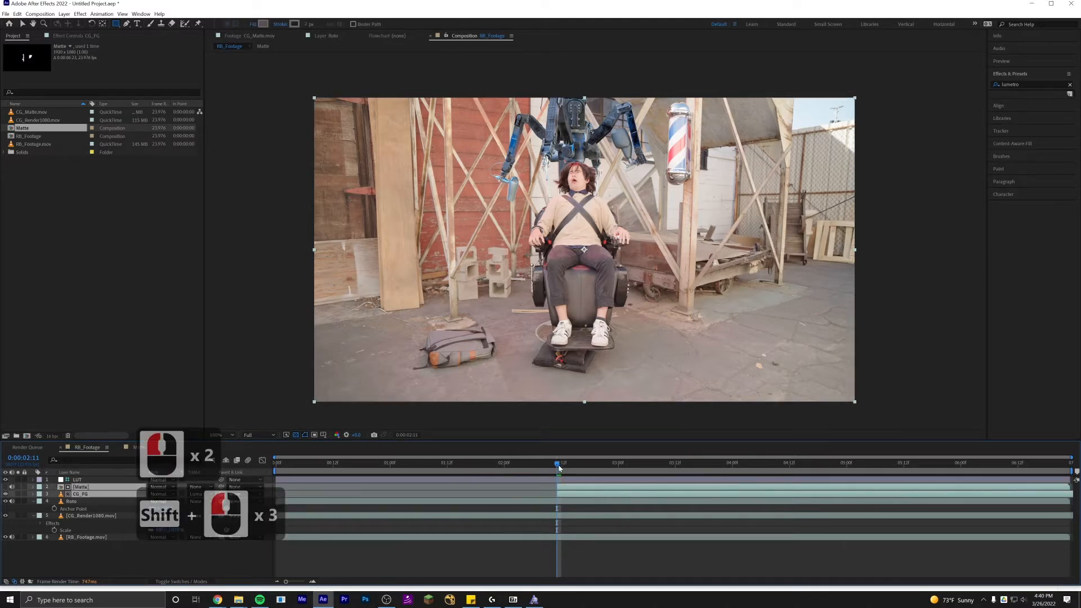
pyautogui.press('pageup')
pyautogui.press('pagedown')
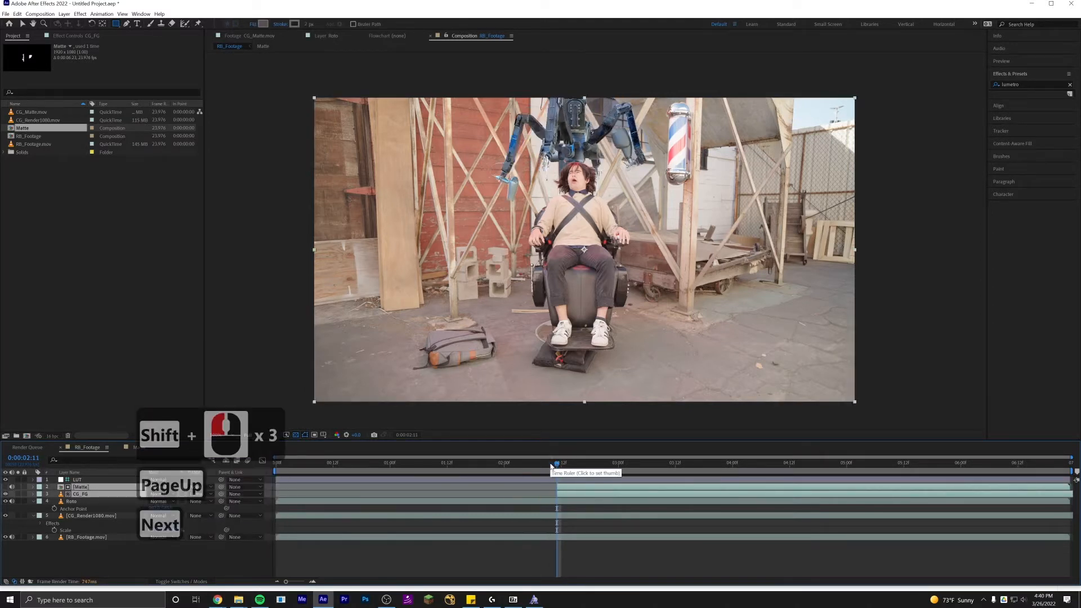
pyautogui.press('pageup')
pyautogui.press('pagedown')
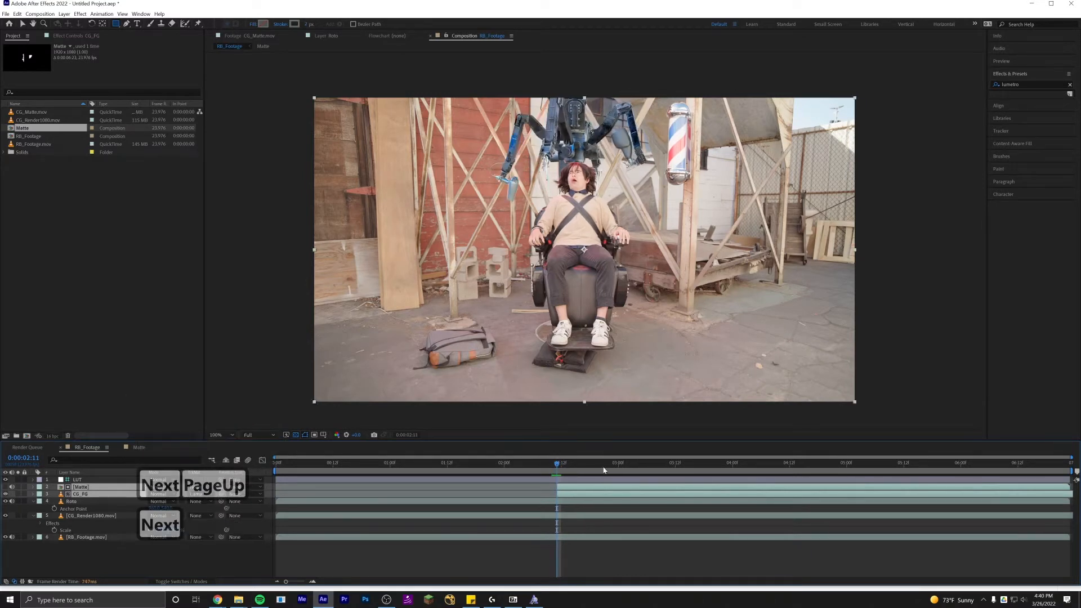
# Zoom in and play back the composite to review the robot's layering over the actor.
pyautogui.scroll(2, 616, 222)
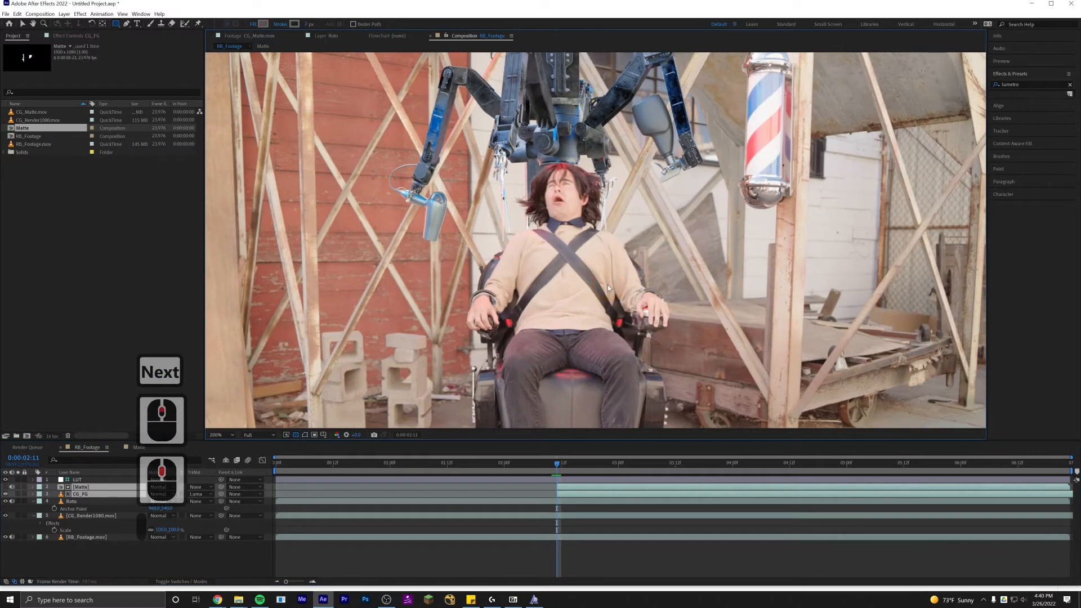
pyautogui.press('space')
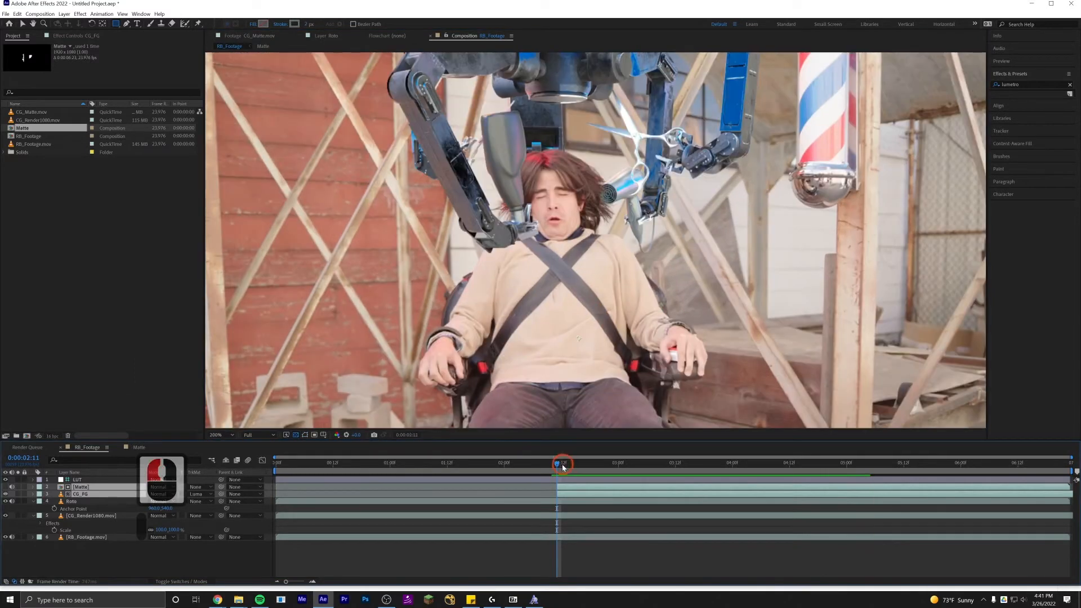
pyautogui.moveTo(563, 467); pyautogui.dragTo(671, 471)
pyautogui.click(627, 488)
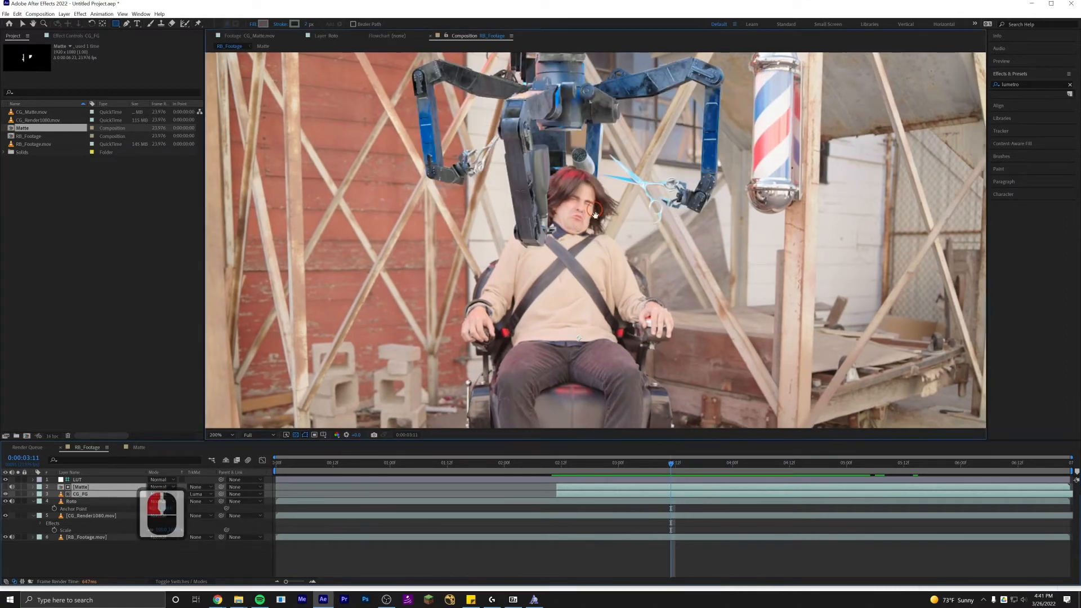
pyautogui.scroll(2, 593, 245)
pyautogui.press('v')
pyautogui.scroll(2, 622, 330)
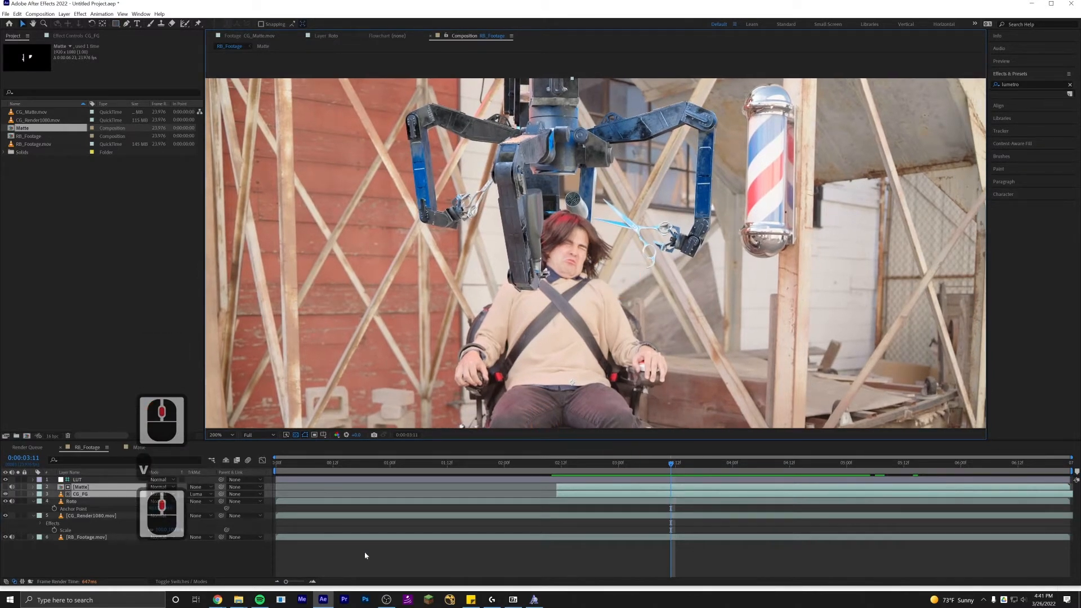
pyautogui.click(299, 550)
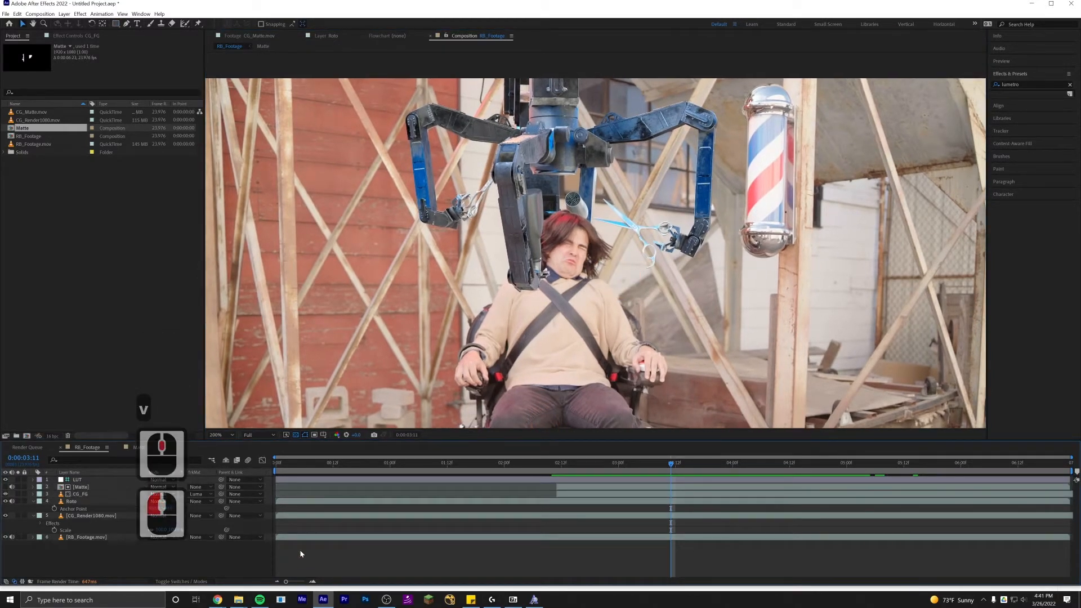
# Precompose the Matte and CG_FG layers into a new composition named CG_FG.
pyautogui.click(81, 494)
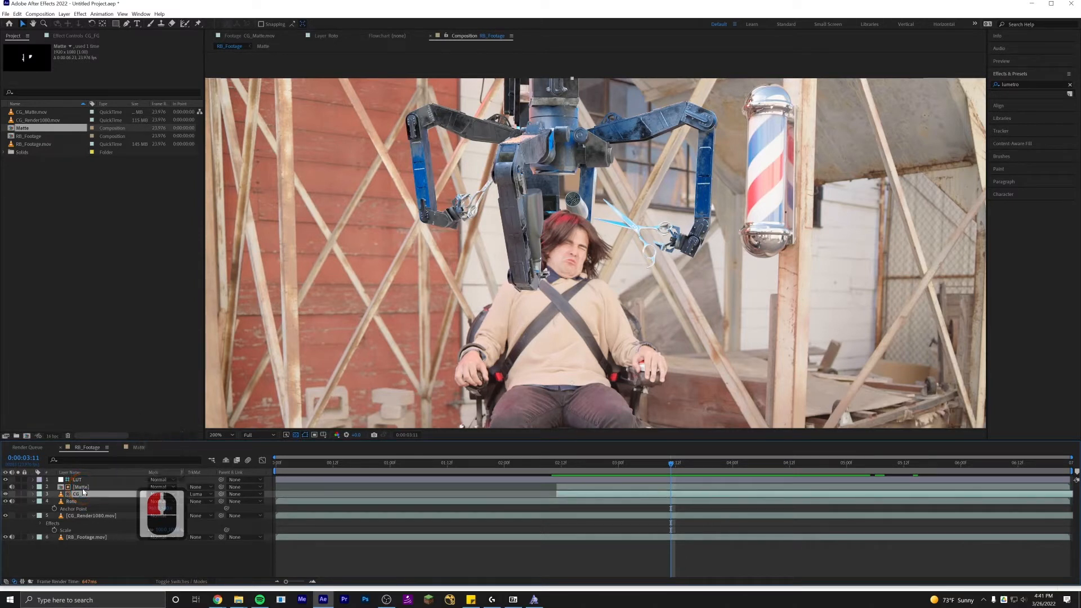
pyautogui.keyDown('shift'); pyautogui.click(82, 488); pyautogui.keyUp('shift')
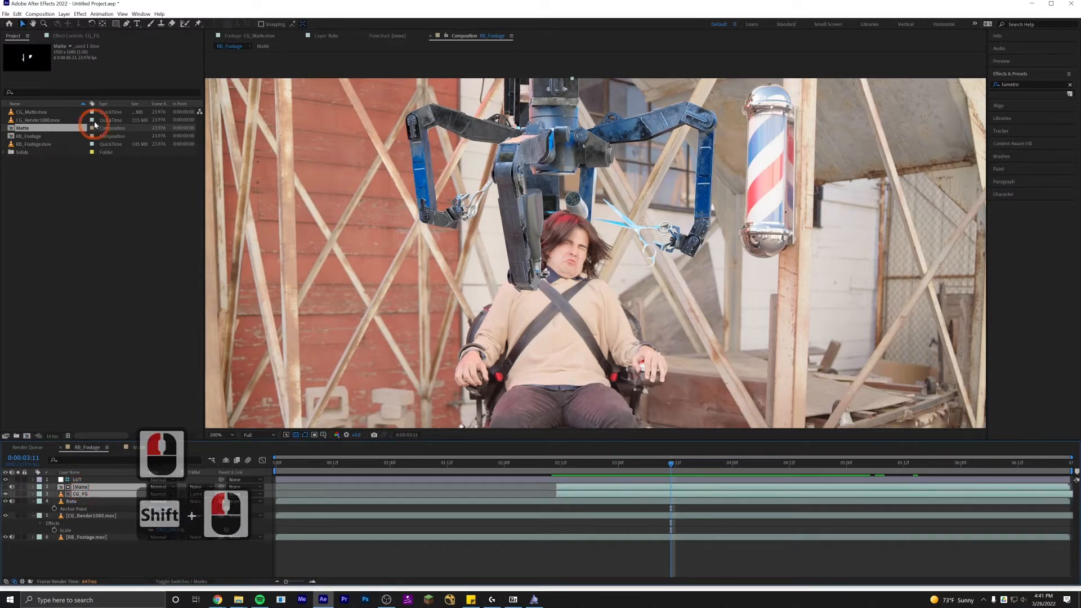
pyautogui.click(84, 36)
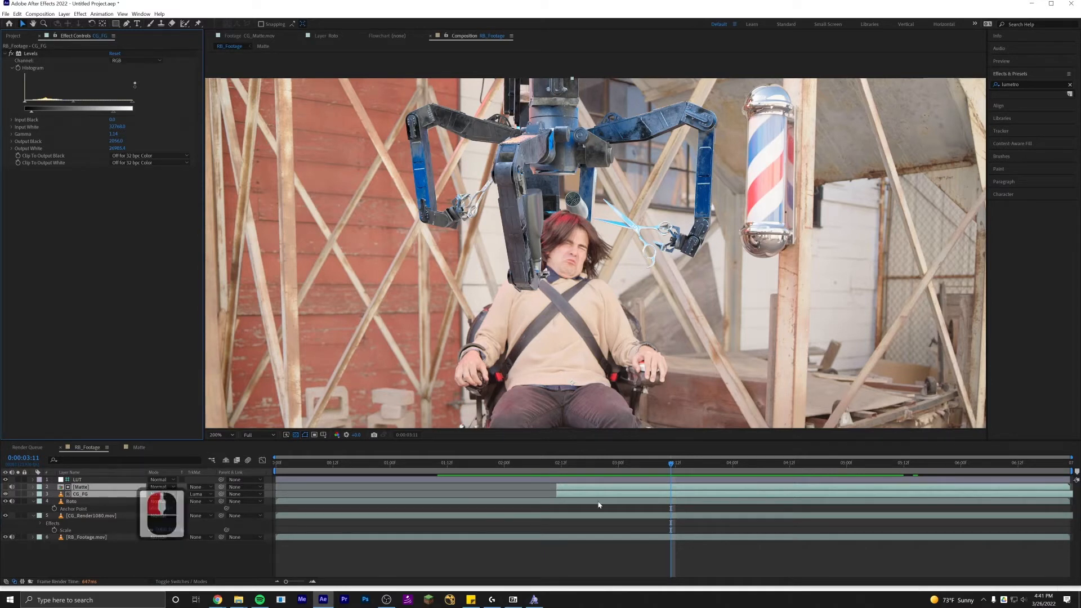
pyautogui.hotkey('ctrl', 'shift', 'c')
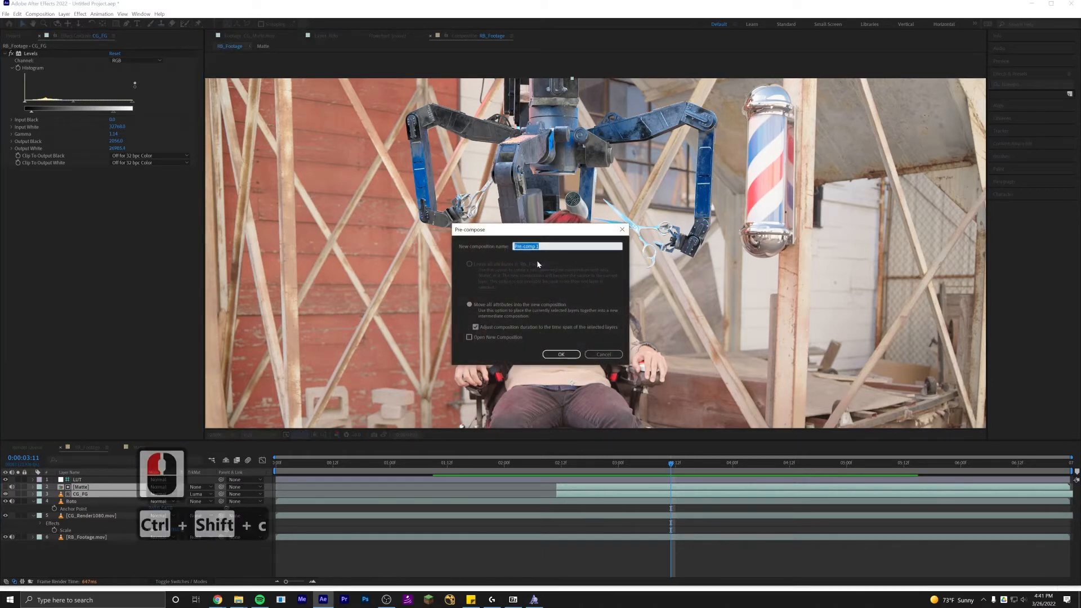
pyautogui.write('CG_FG')
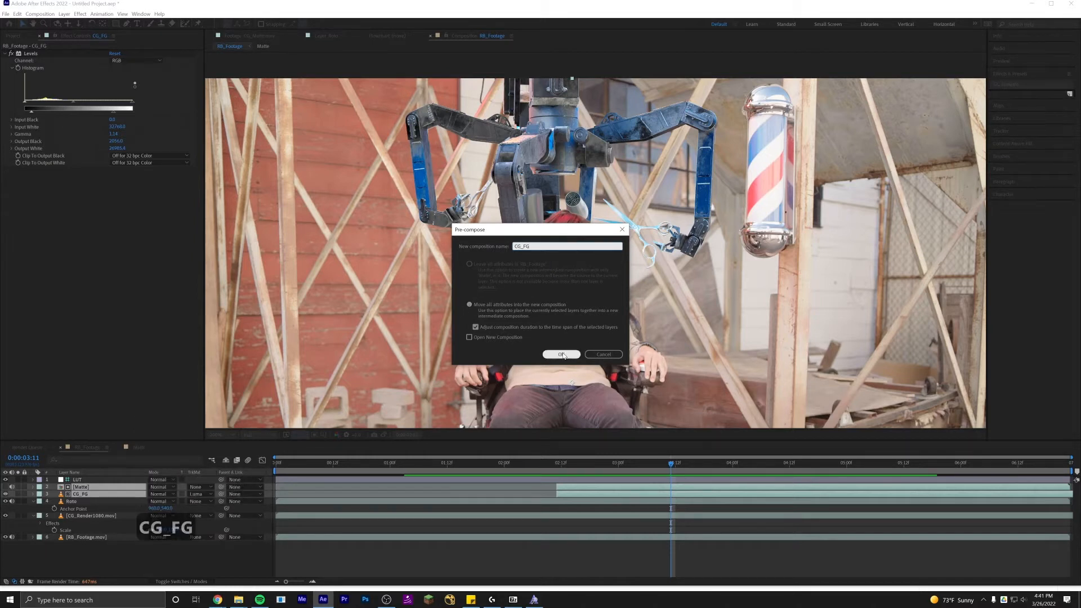
pyautogui.click(562, 354)
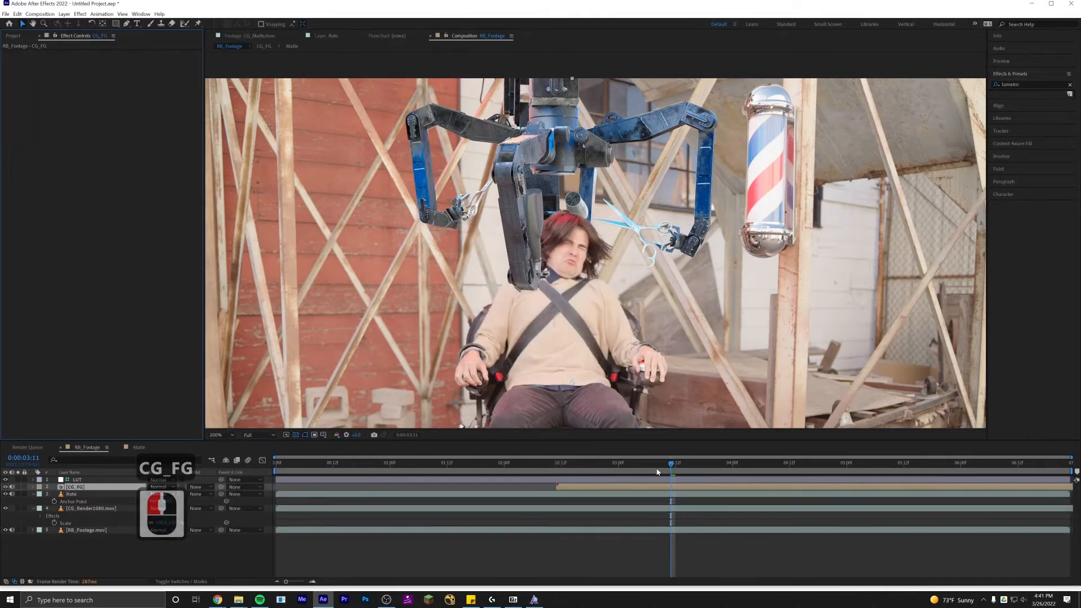
# Solo the CG_FG precomp and apply the Pixel Motion Blur effect to it.
pyautogui.click(19, 487)
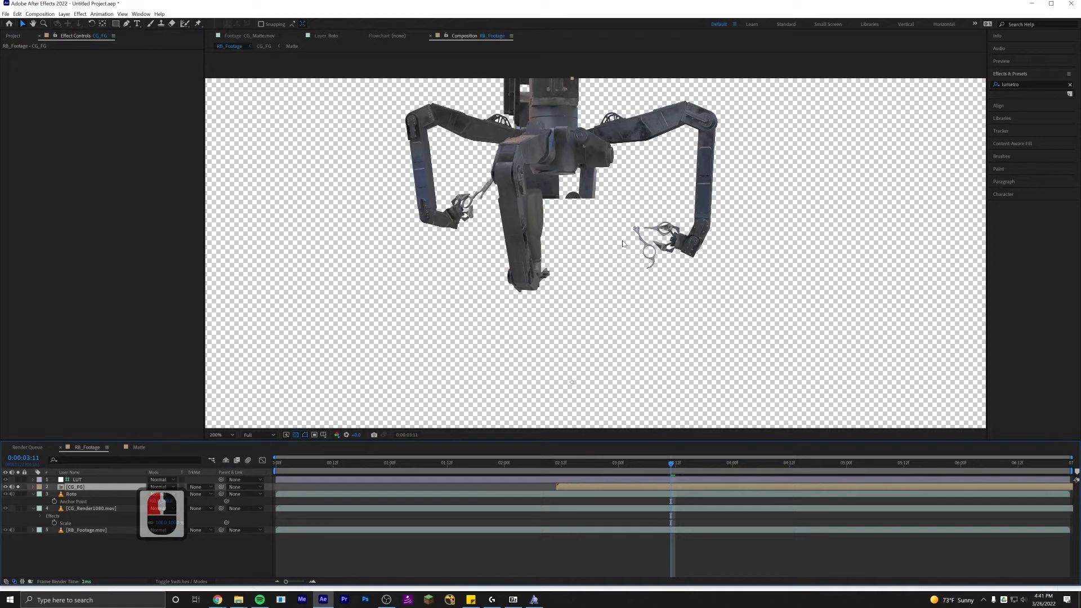
pyautogui.click(998, 84)
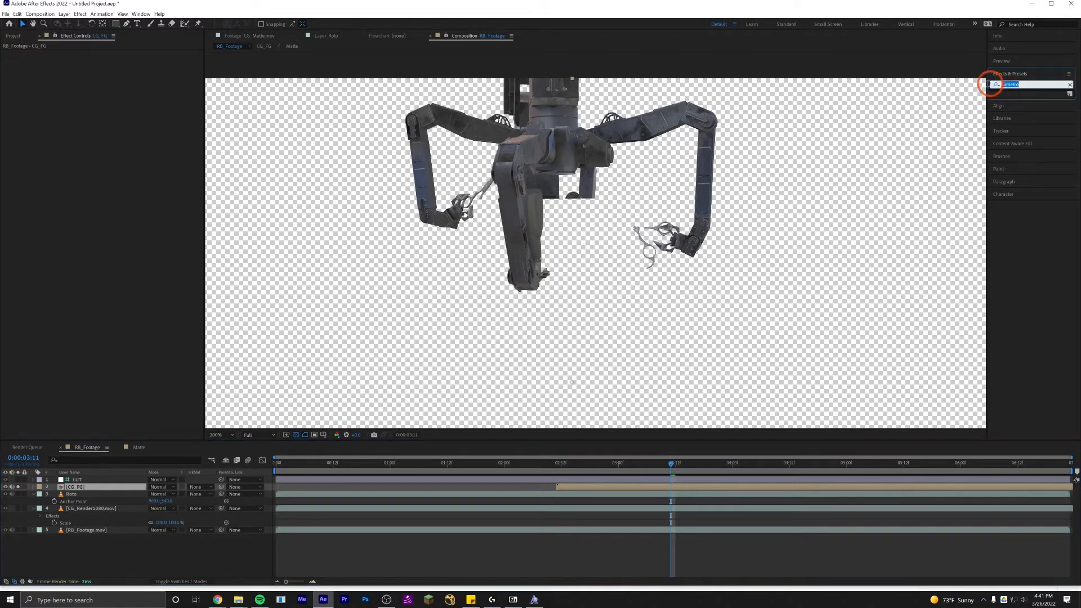
pyautogui.write('pixel m')
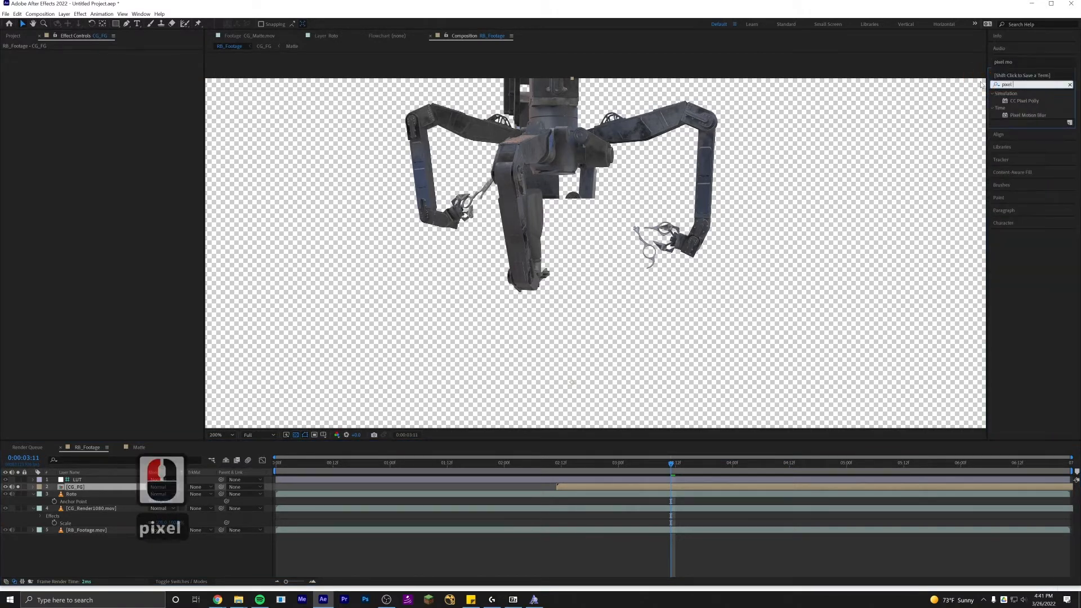
pyautogui.press('BackSpace')
pyautogui.press('BackSpace')
pyautogui.write('motio')
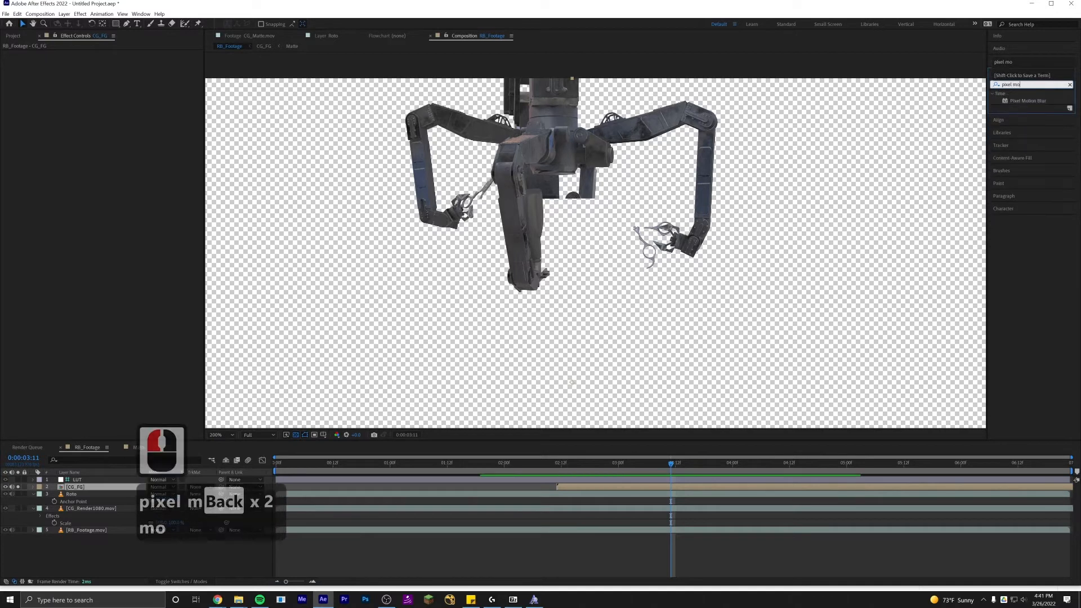
pyautogui.doubleClick(1033, 101)
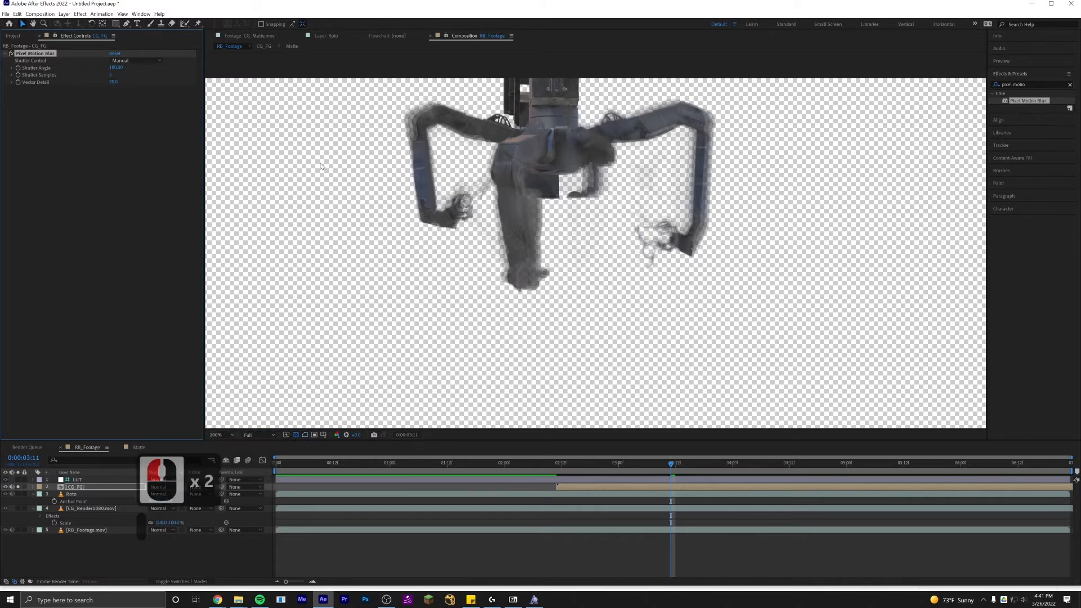
# Preview the blurred robot and set Pixel Motion Blur's Shutter Samples to 8.
pyautogui.press('space')
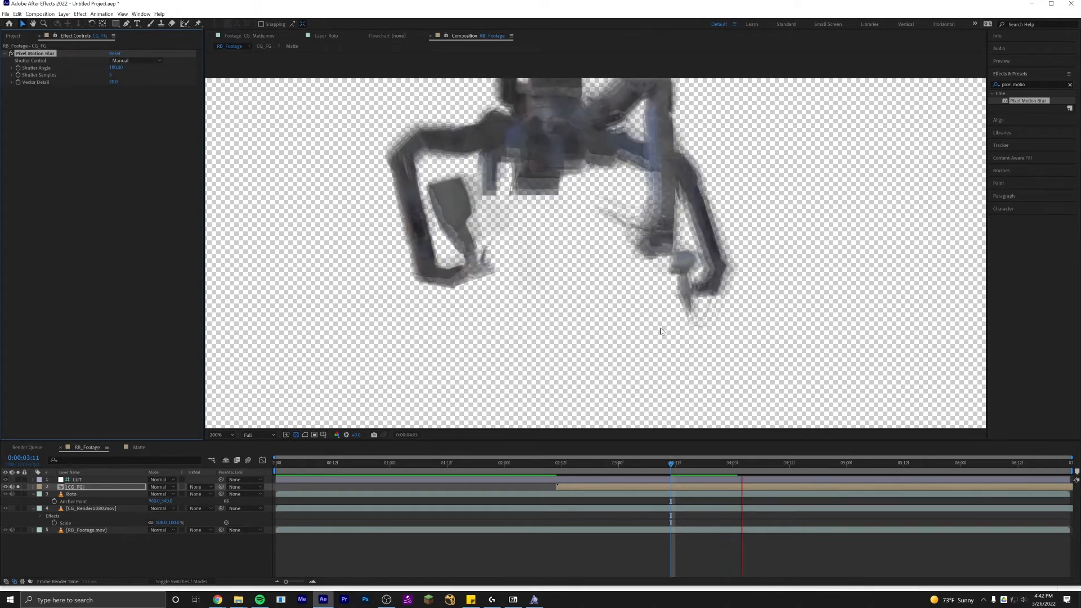
pyautogui.press('space')
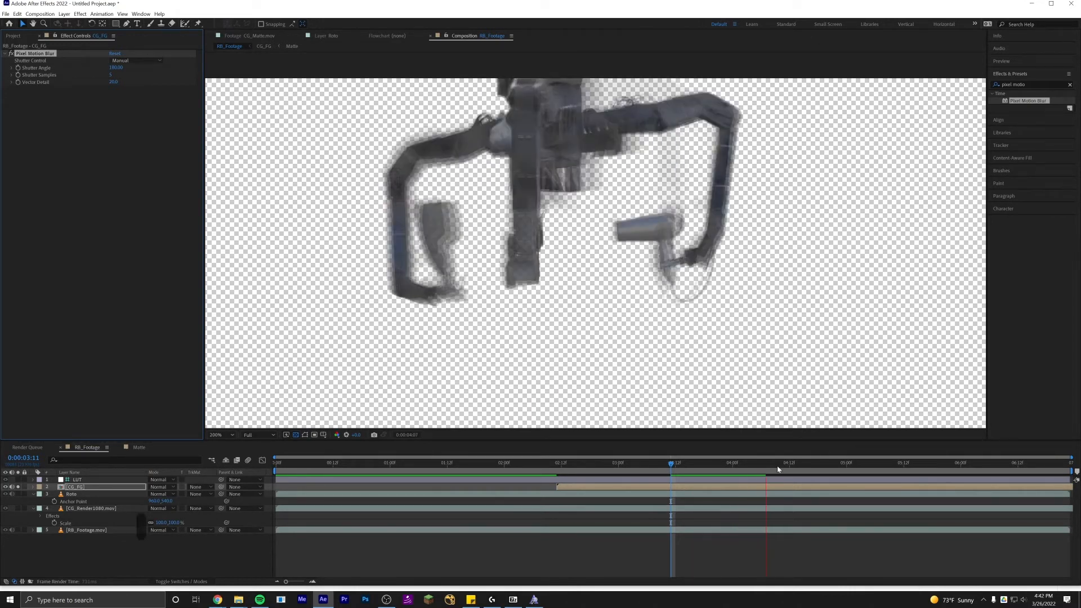
pyautogui.moveTo(755, 463); pyautogui.dragTo(742, 467)
pyautogui.click(741, 467)
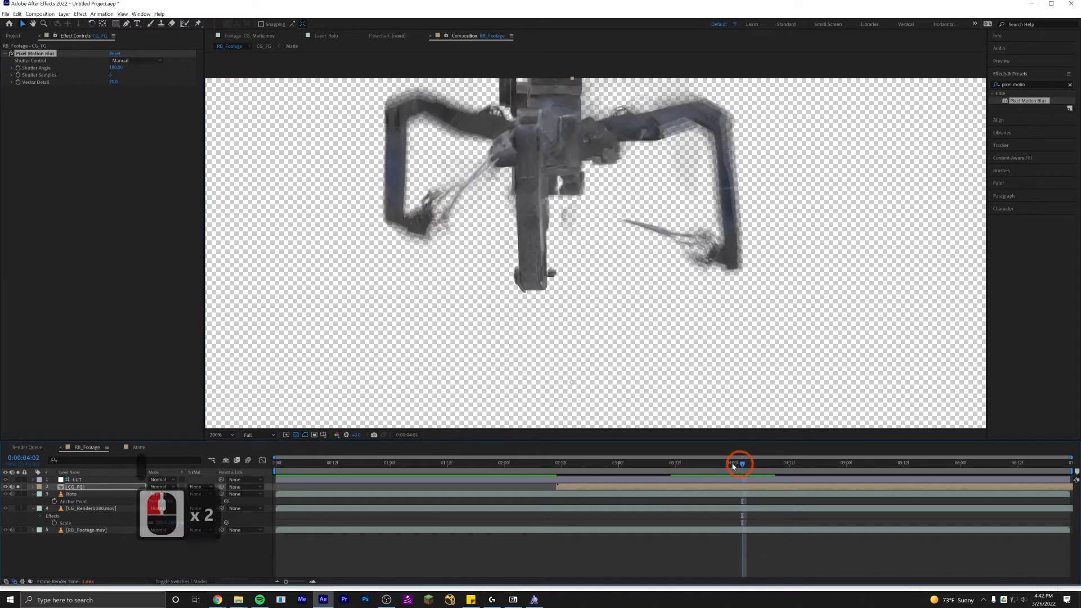
pyautogui.doubleClick(111, 76)
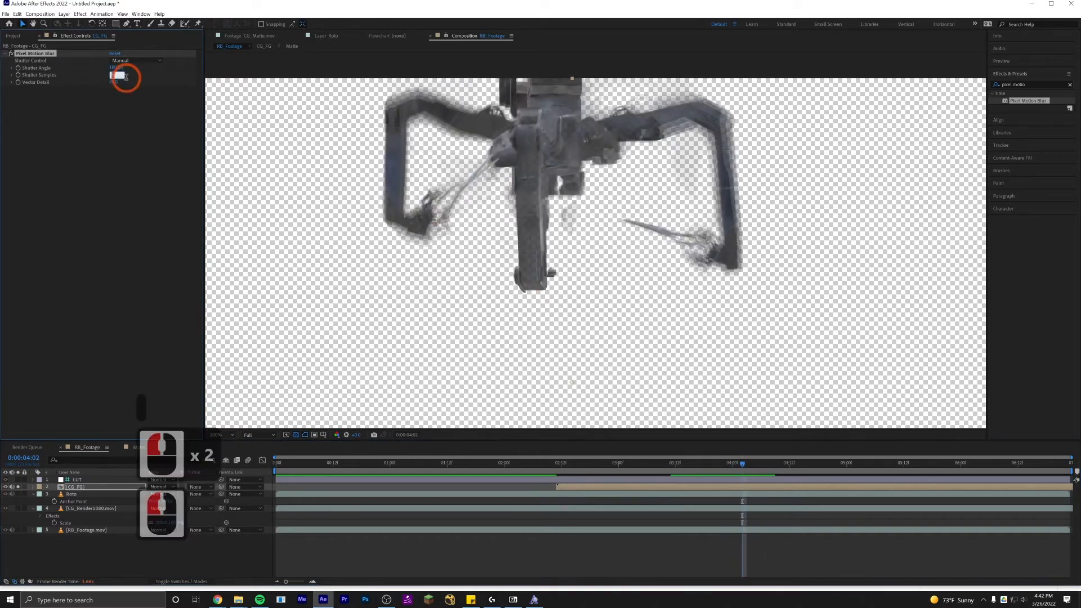
pyautogui.write('8')
pyautogui.press('Return')
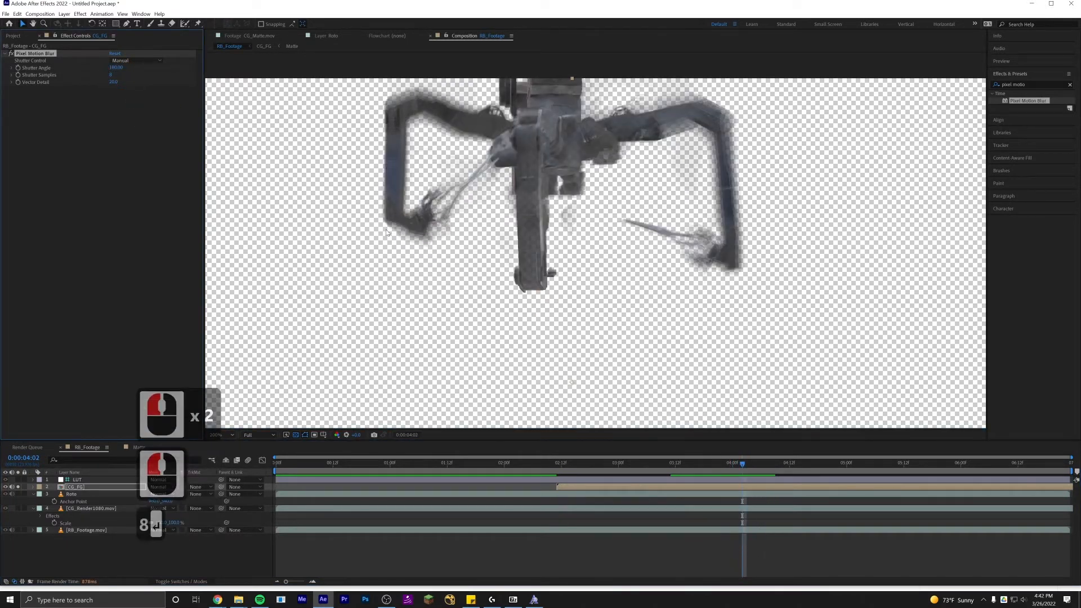
# Unsolo CG_FG and toggle the CG_FG and CG render layers' visibility to compare the motion blur against the original render.
pyautogui.click(668, 464)
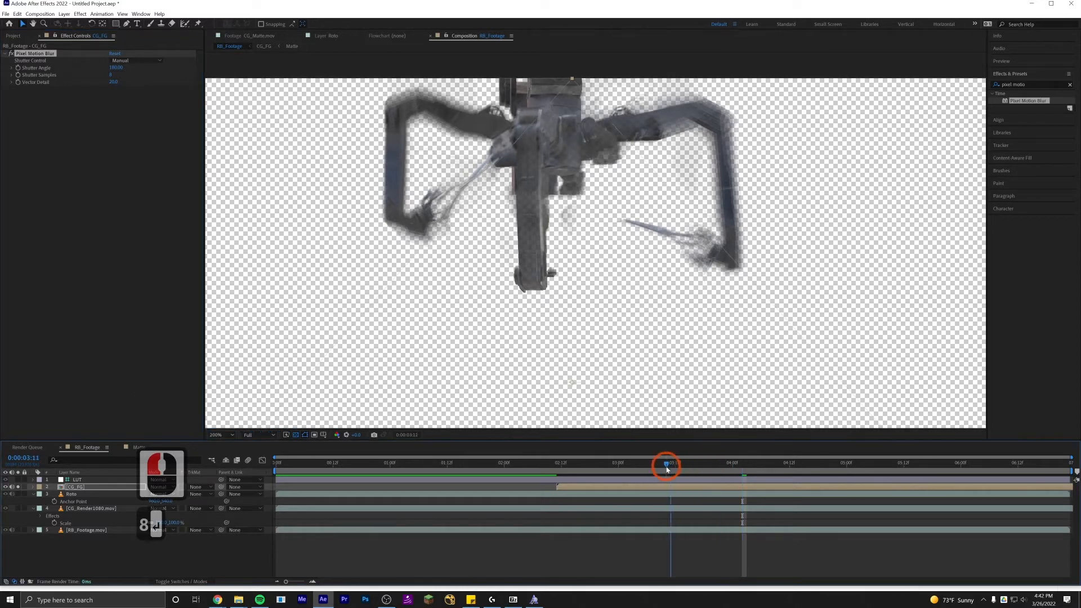
pyautogui.click(19, 488)
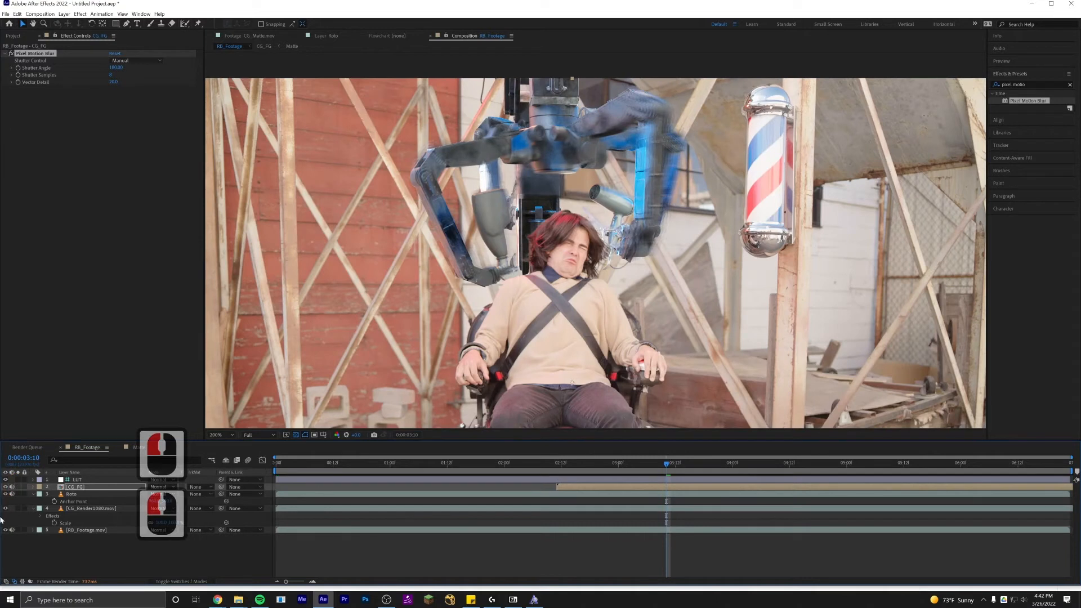
pyautogui.click(6, 487)
pyautogui.click(5, 487)
pyautogui.click(6, 487)
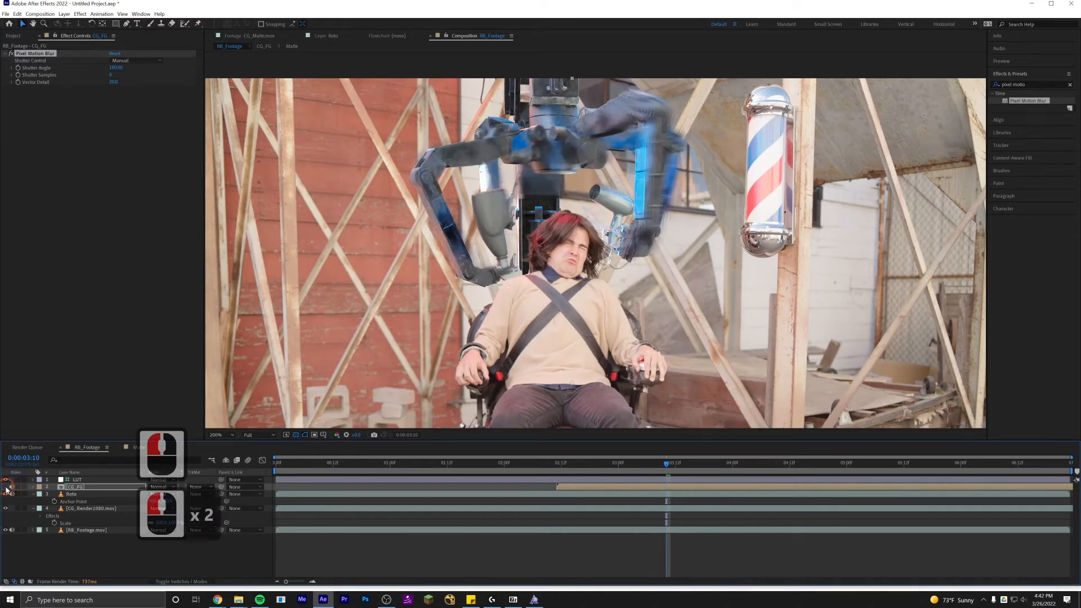
pyautogui.click(6, 487)
pyautogui.click(6, 488)
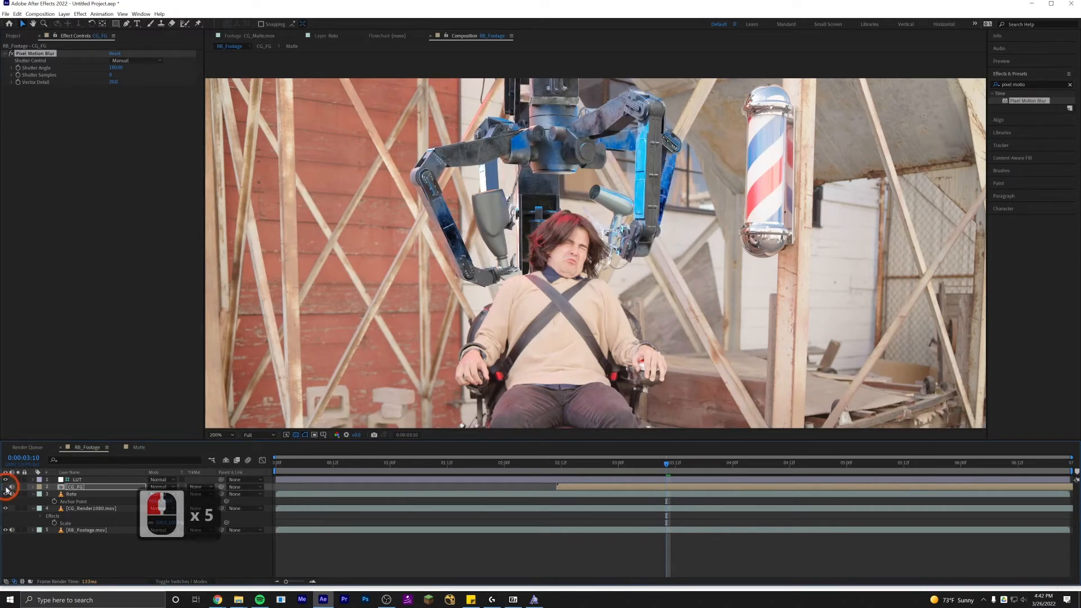
pyautogui.click(6, 509)
pyautogui.click(6, 510)
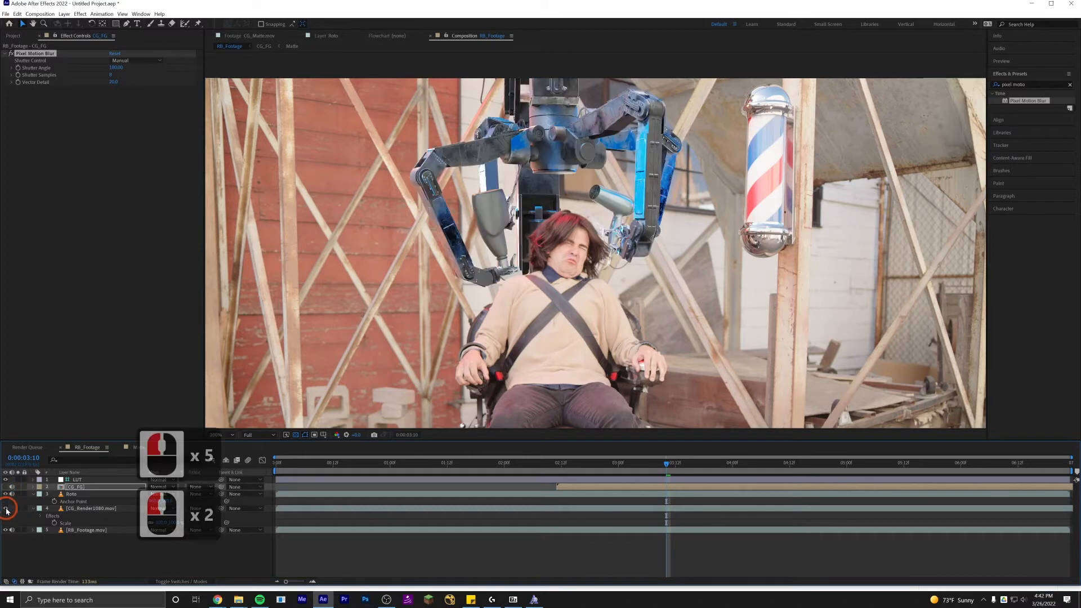
pyautogui.click(6, 509)
pyautogui.click(6, 509)
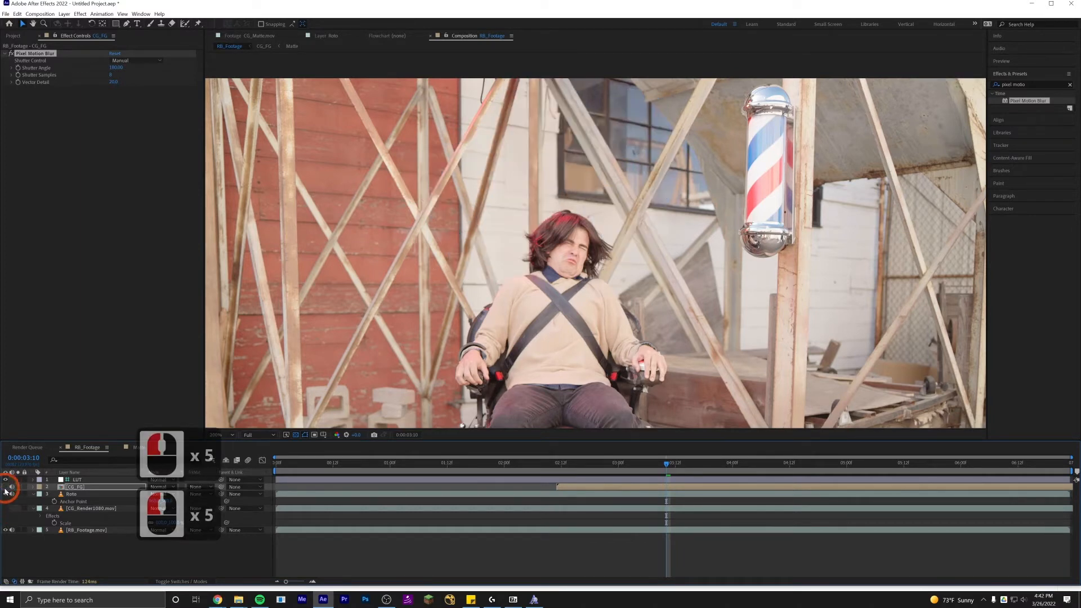
pyautogui.click(6, 487)
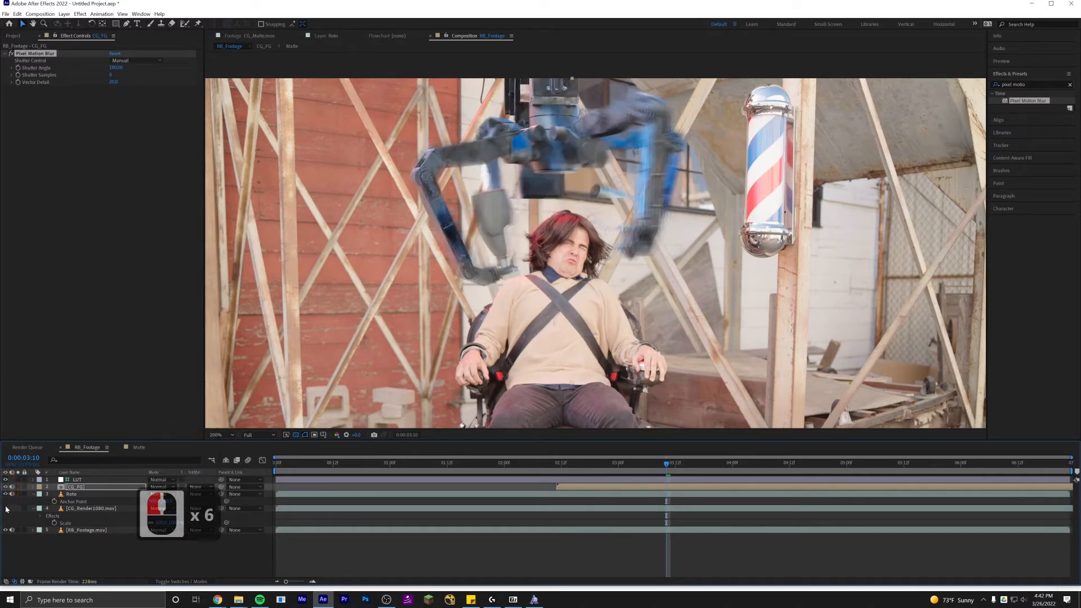
pyautogui.click(6, 509)
pyautogui.click(6, 509)
pyautogui.click(6, 509)
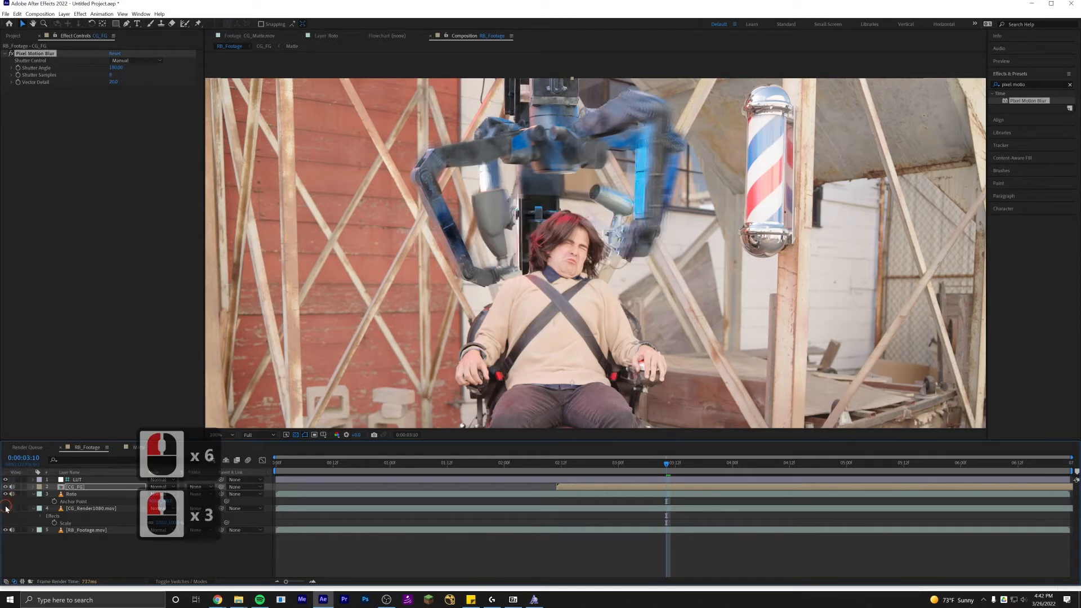
pyautogui.click(6, 509)
pyautogui.click(7, 509)
pyautogui.click(6, 509)
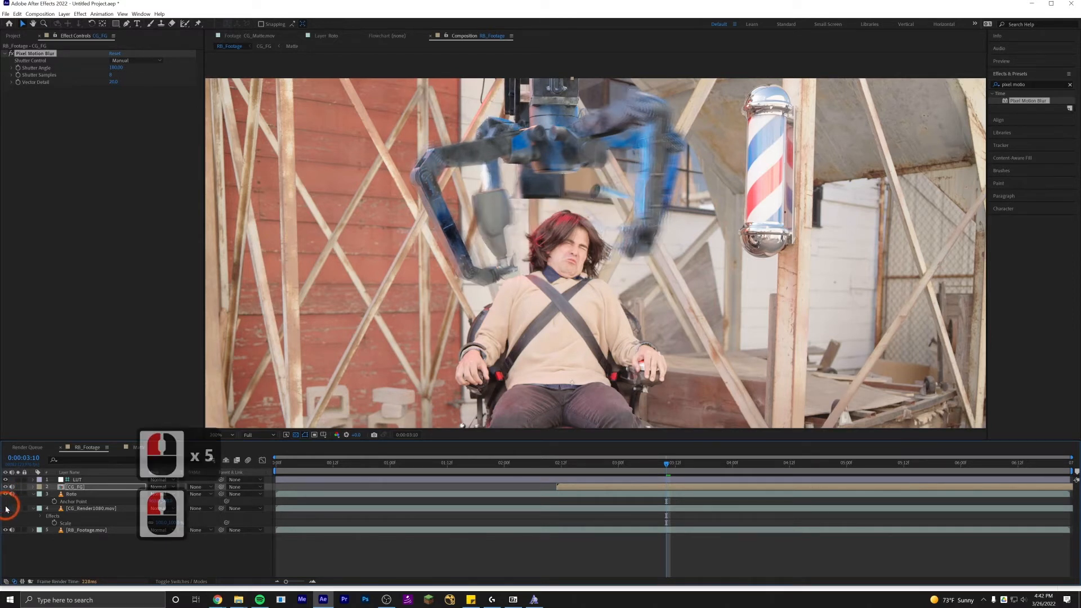
pyautogui.click(6, 509)
pyautogui.click(7, 509)
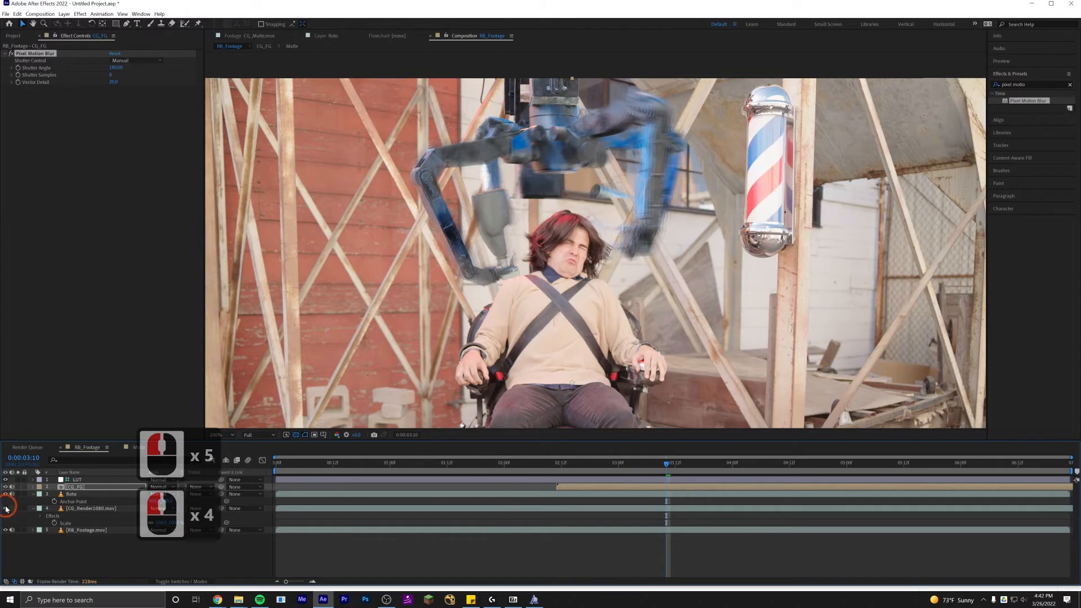
pyautogui.click(6, 509)
pyautogui.click(6, 509)
pyautogui.click(6, 509)
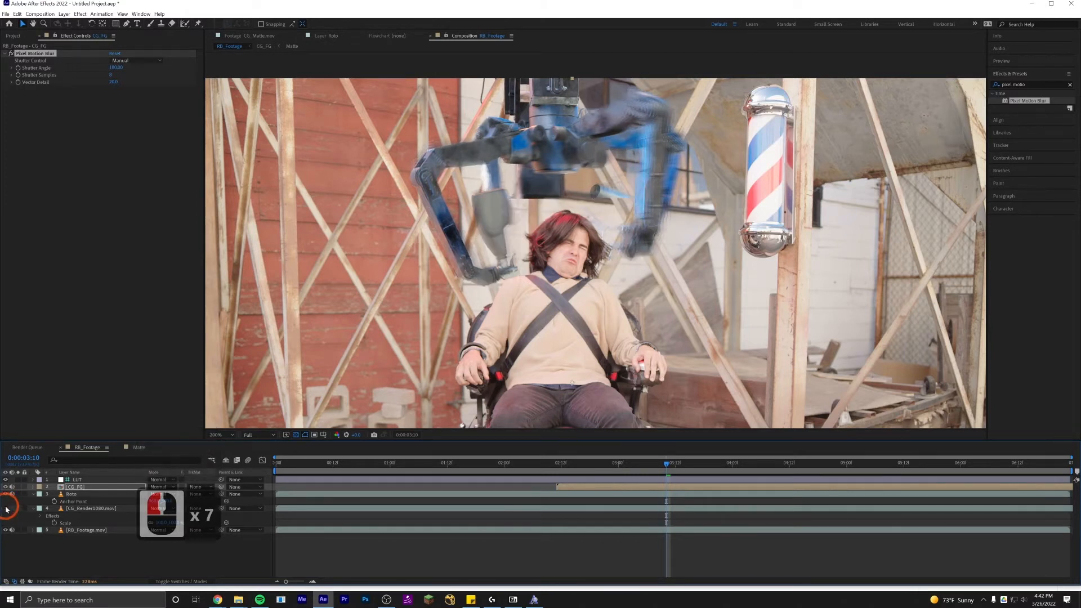
pyautogui.click(6, 509)
pyautogui.click(6, 509)
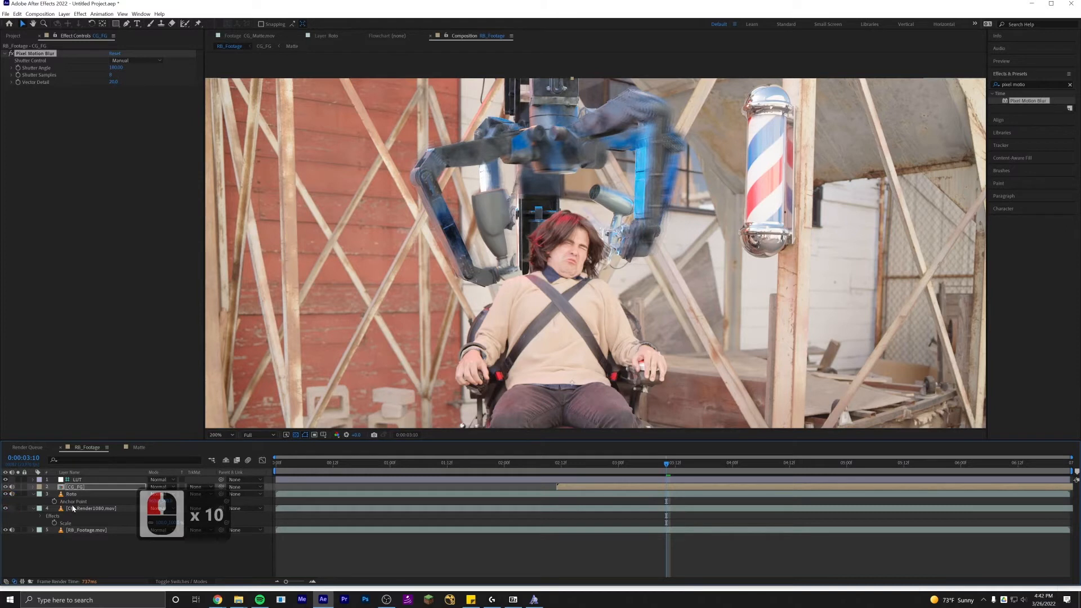
# Copy the Pixel Motion Blur effect from CG_FG and paste it onto the CG_Render1080 layer.
pyautogui.click(42, 55)
pyautogui.hotkey('ctrl', 'c')
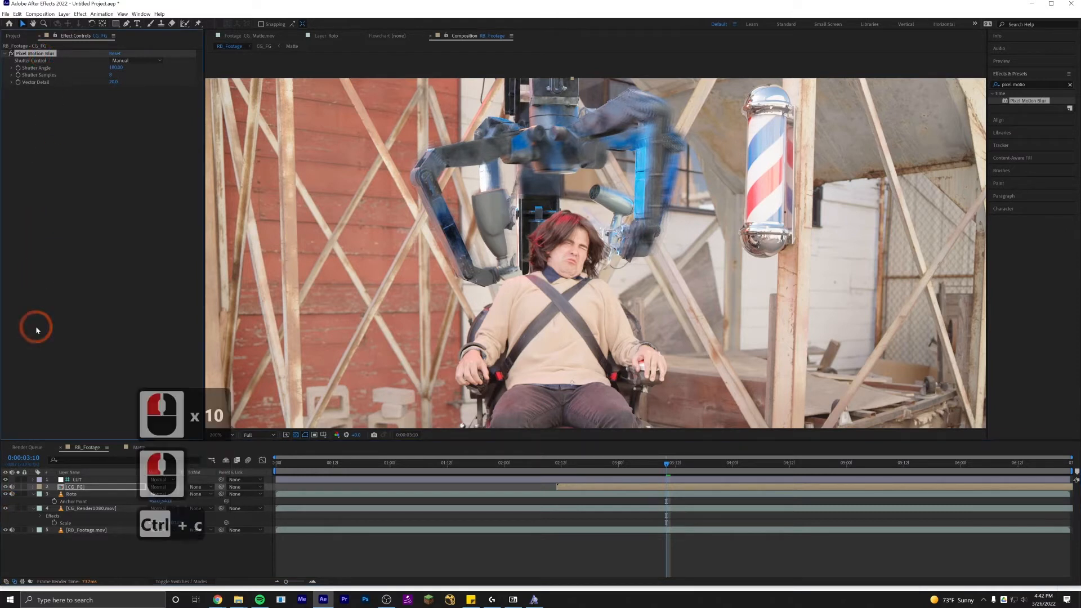
pyautogui.click(78, 509)
pyautogui.click(78, 508)
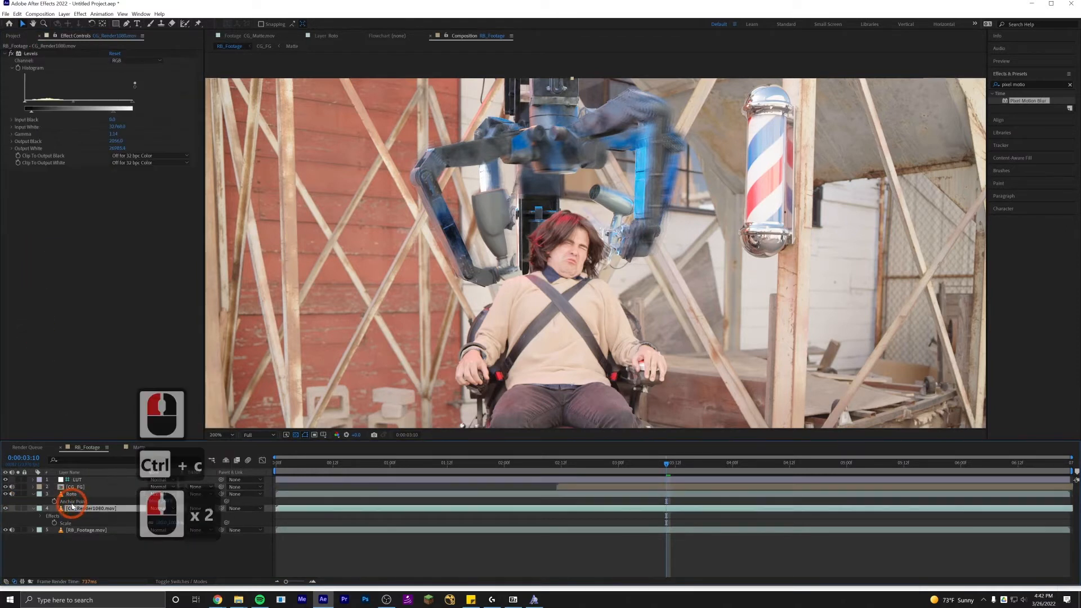
pyautogui.hotkey('ctrl', 'v')
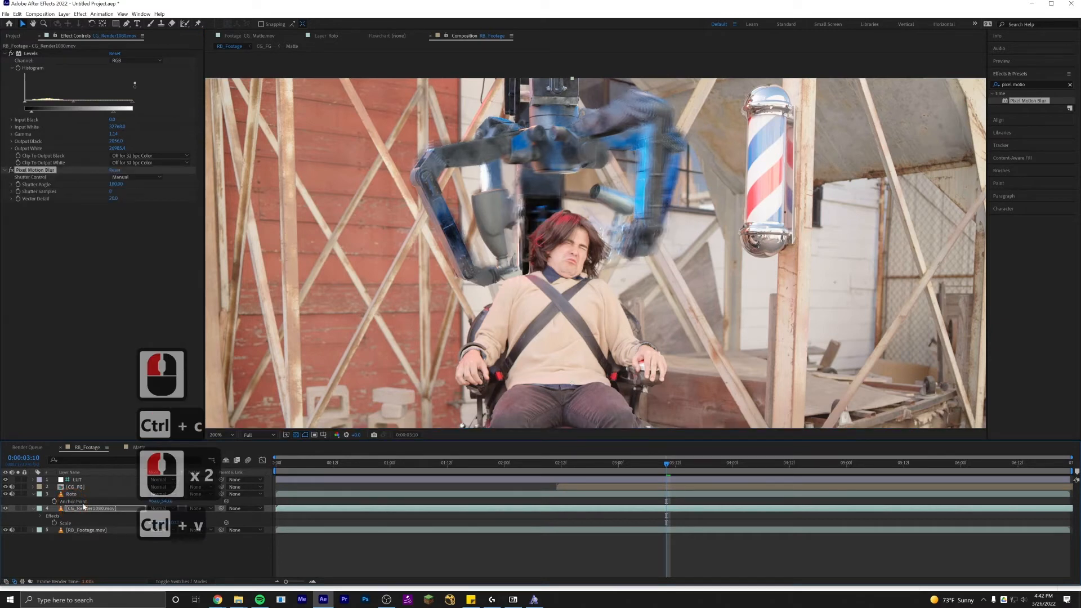
# Scrub and play back the composite to review the motion-blurred robot over the footage.
pyautogui.click(554, 469)
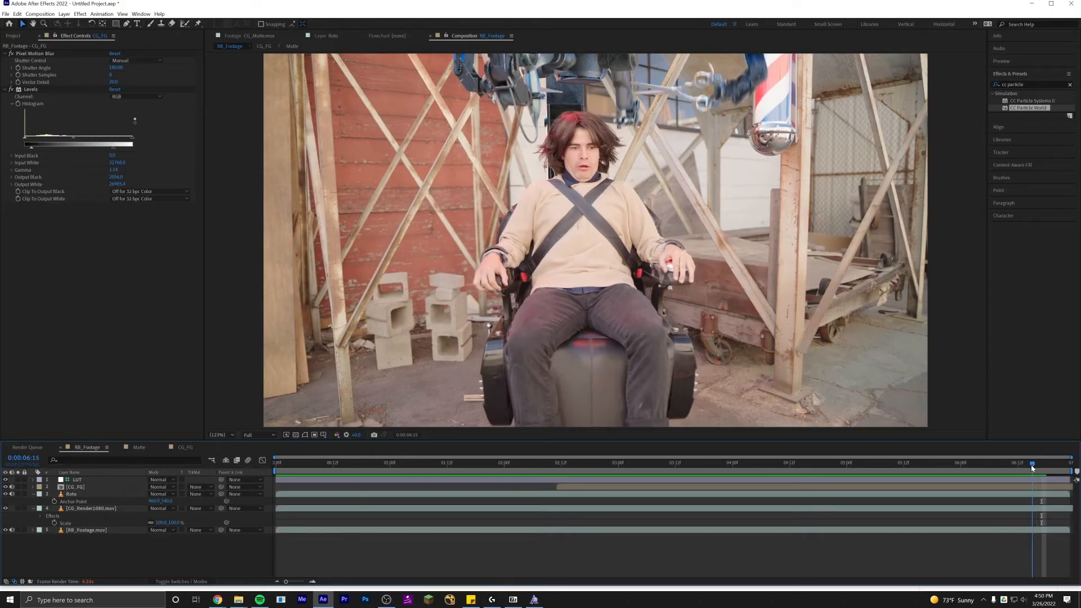
pyautogui.moveTo(1032, 468); pyautogui.dragTo(532, 465)
pyautogui.click(1037, 471)
pyautogui.moveTo(505, 507)
pyautogui.mouseDown()
pyautogui.moveTo(315, 517)
pyautogui.moveTo(514, 509)
pyautogui.mouseUp()
pyautogui.press('space')
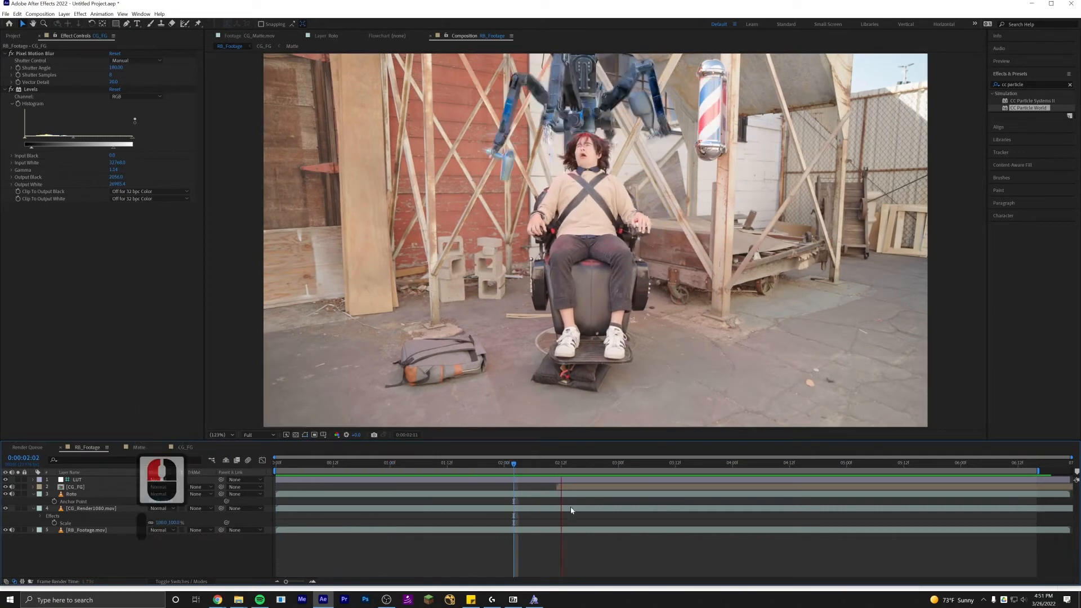
# Create a new solid layer named Particles.
pyautogui.click(628, 547)
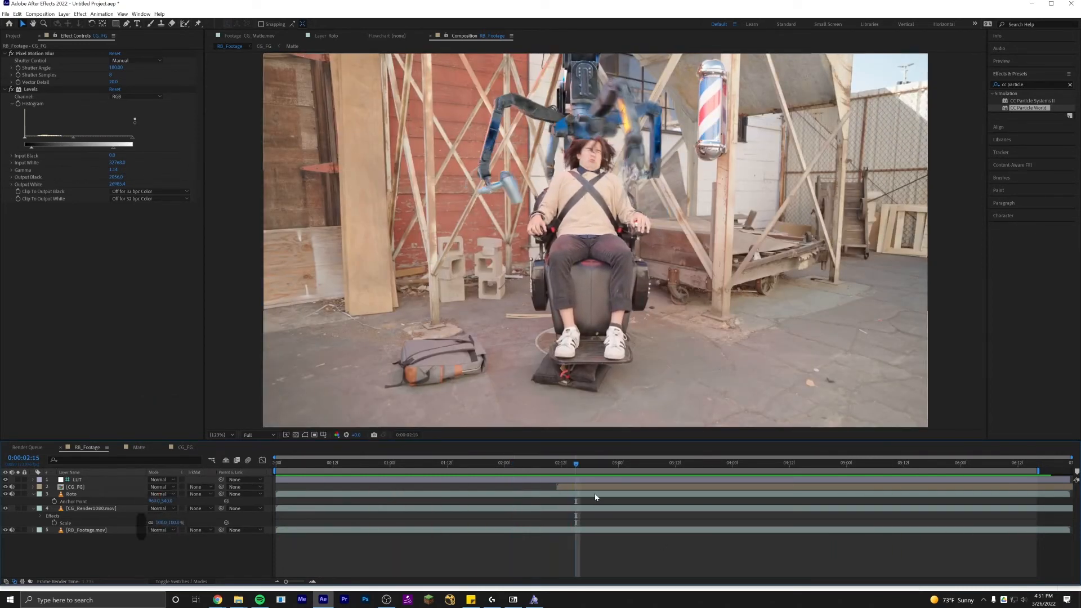
pyautogui.click(606, 550)
pyautogui.hotkey('ctrl', 'y')
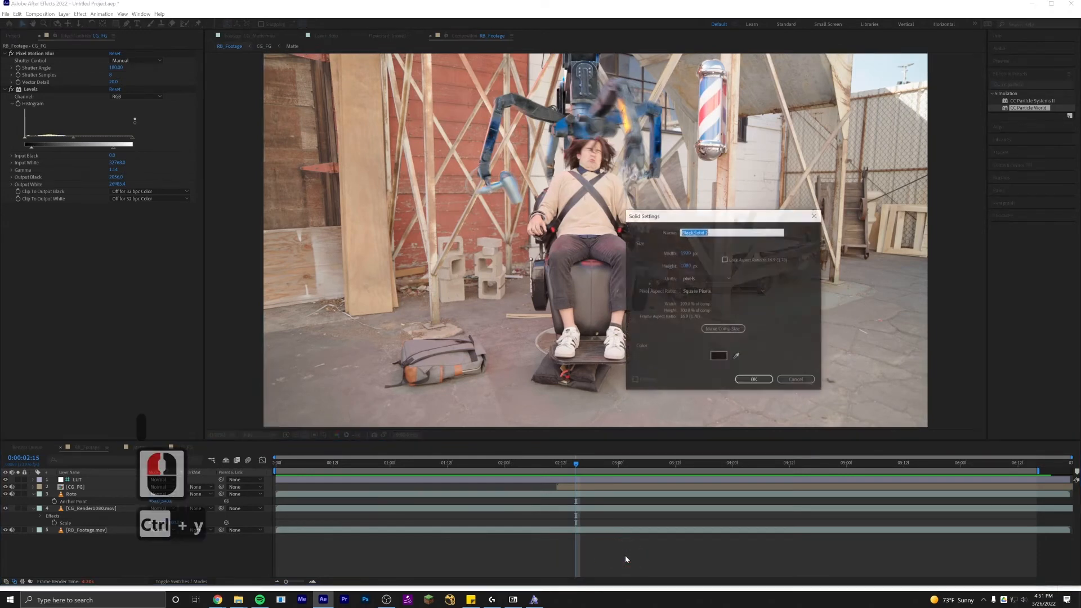
pyautogui.write('Particles')
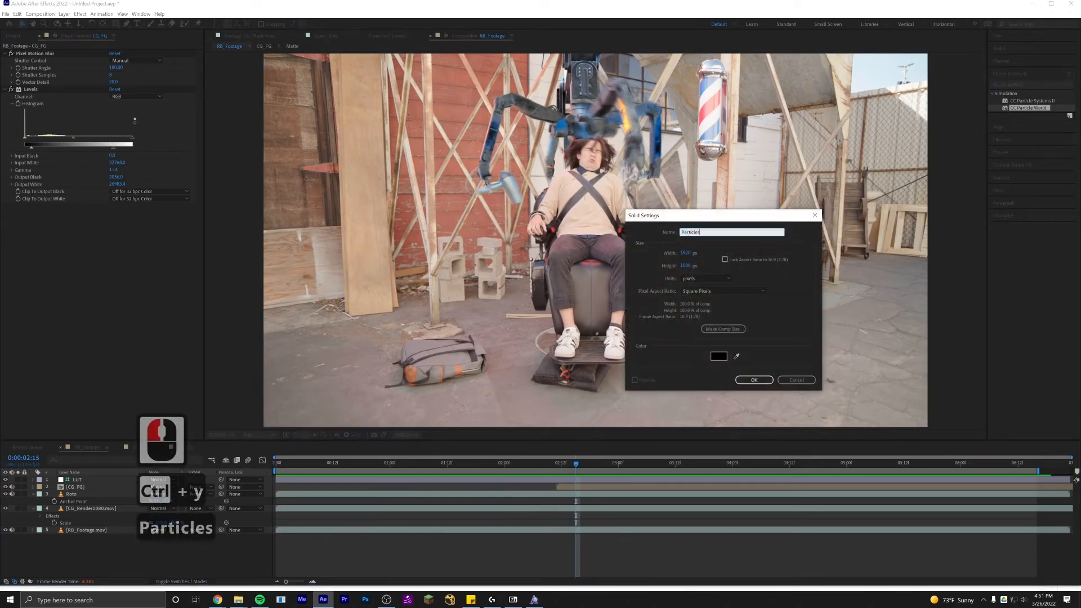
pyautogui.press('Return')
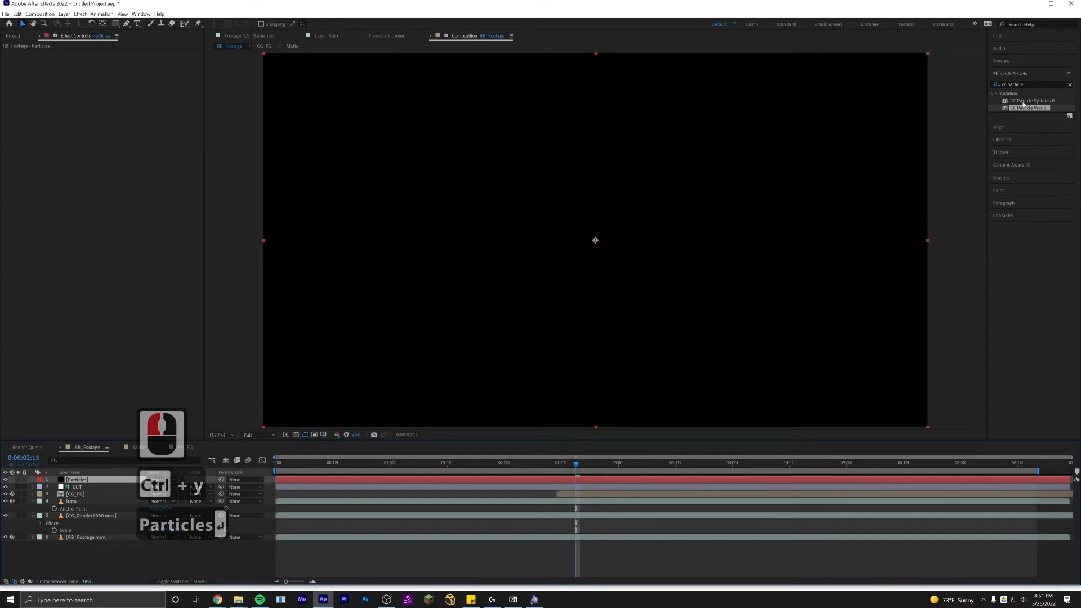
# Apply CC Particle World to the Particles solid, solo it, and preview the particles.
pyautogui.doubleClick(1032, 85)
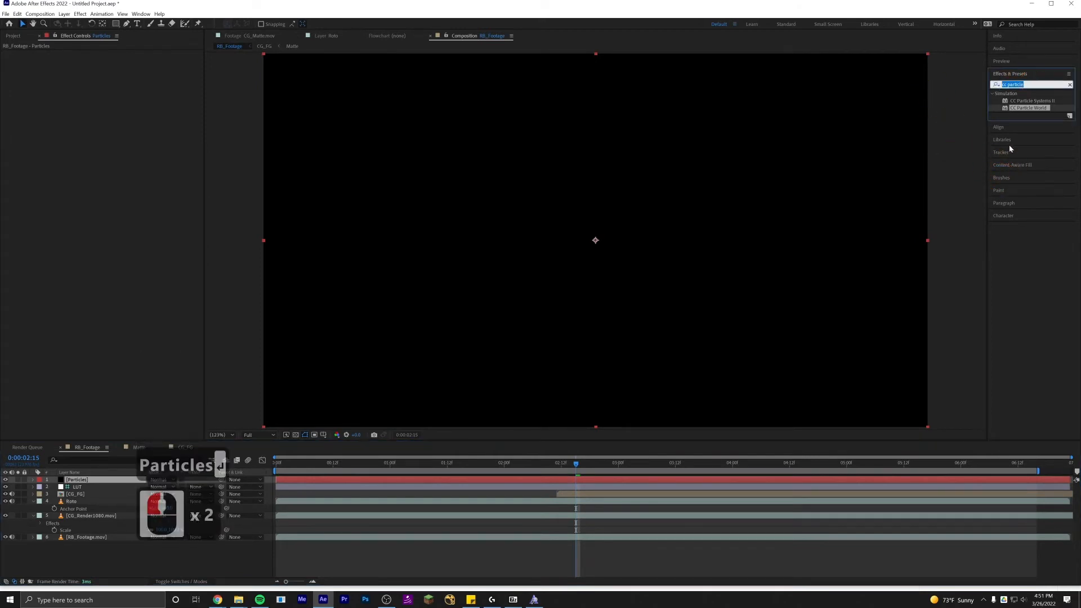
pyautogui.moveTo(1019, 109); pyautogui.dragTo(574, 480)
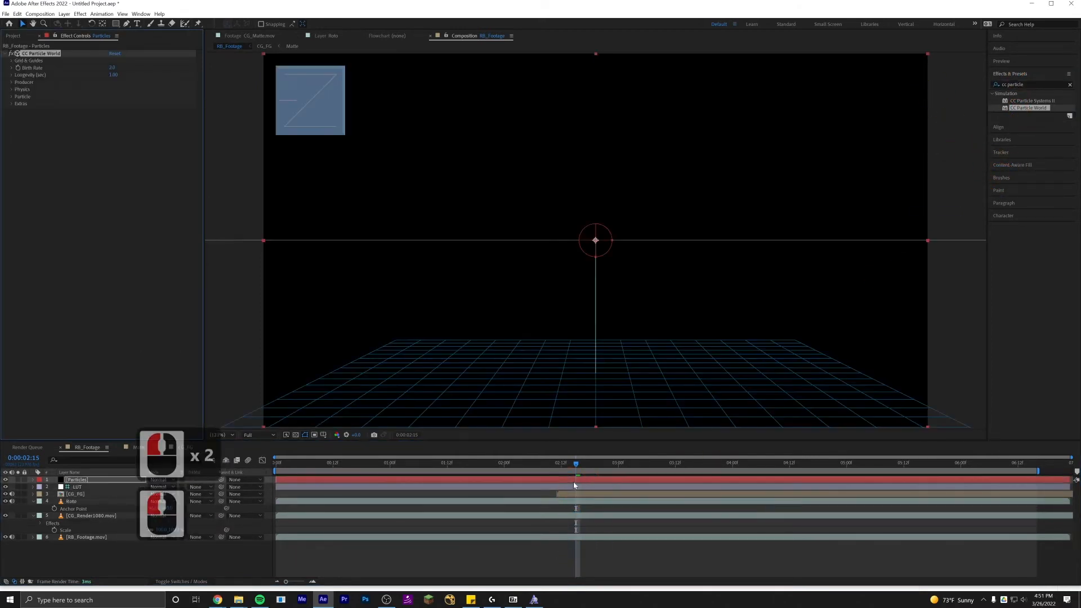
pyautogui.click(18, 480)
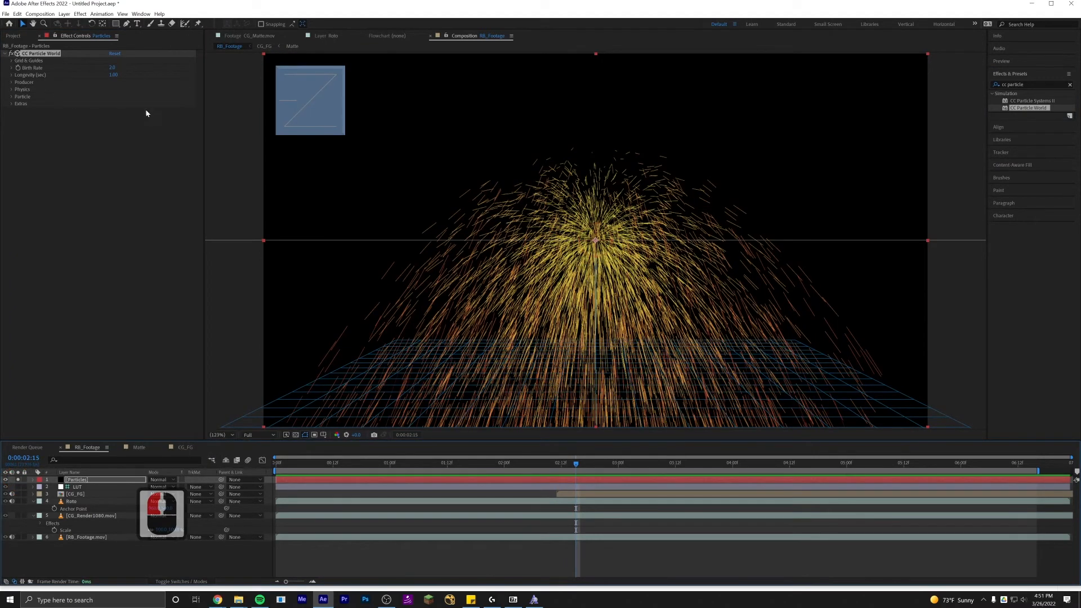
pyautogui.press('space')
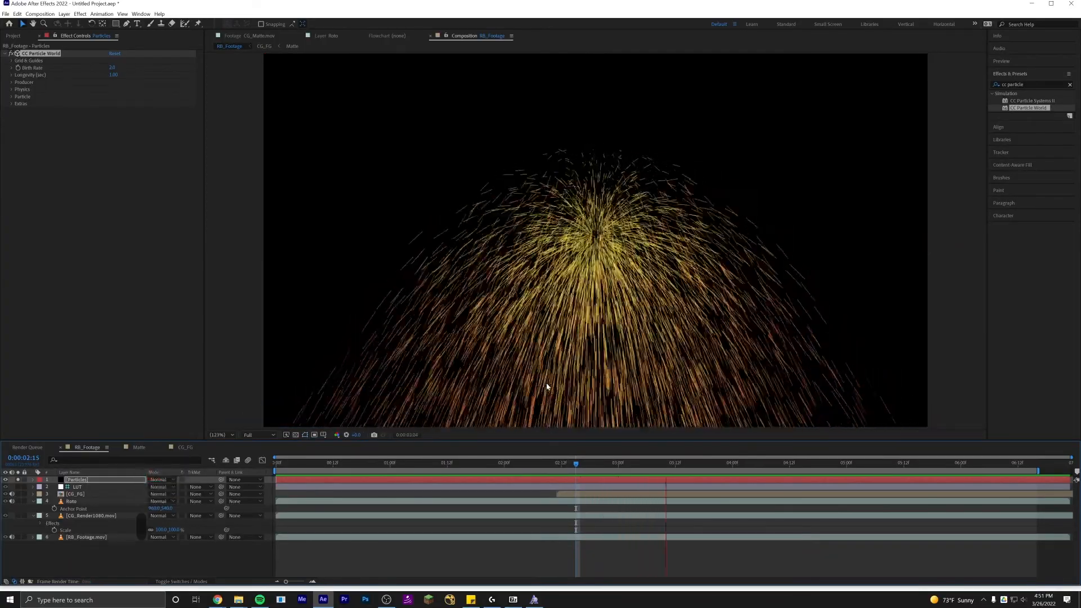
# Scrub through the timeline to preview the spark particles animation.
pyautogui.click(550, 462)
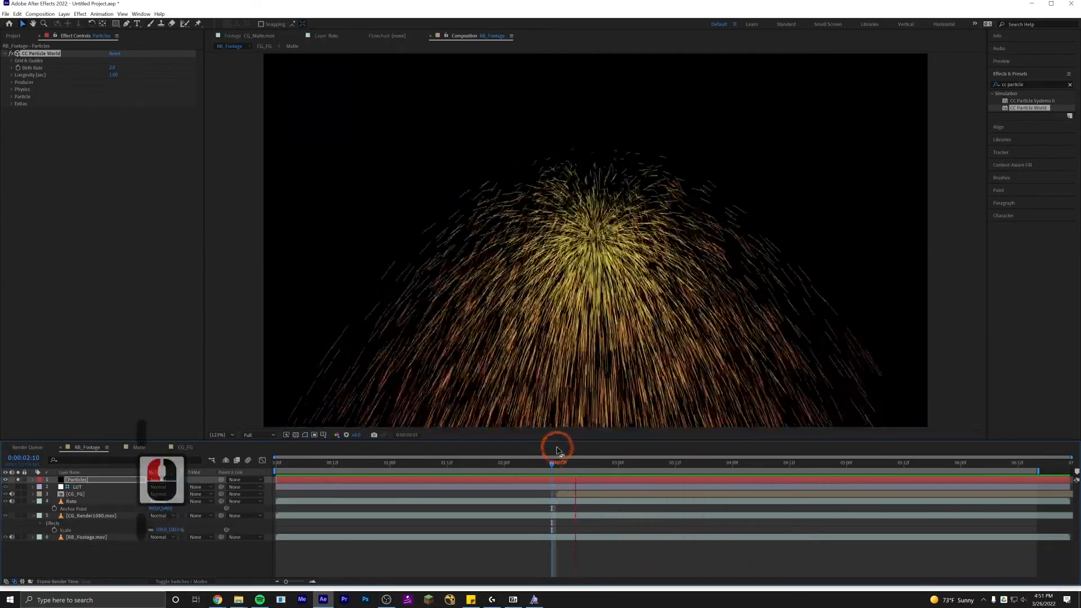
pyautogui.click(561, 465)
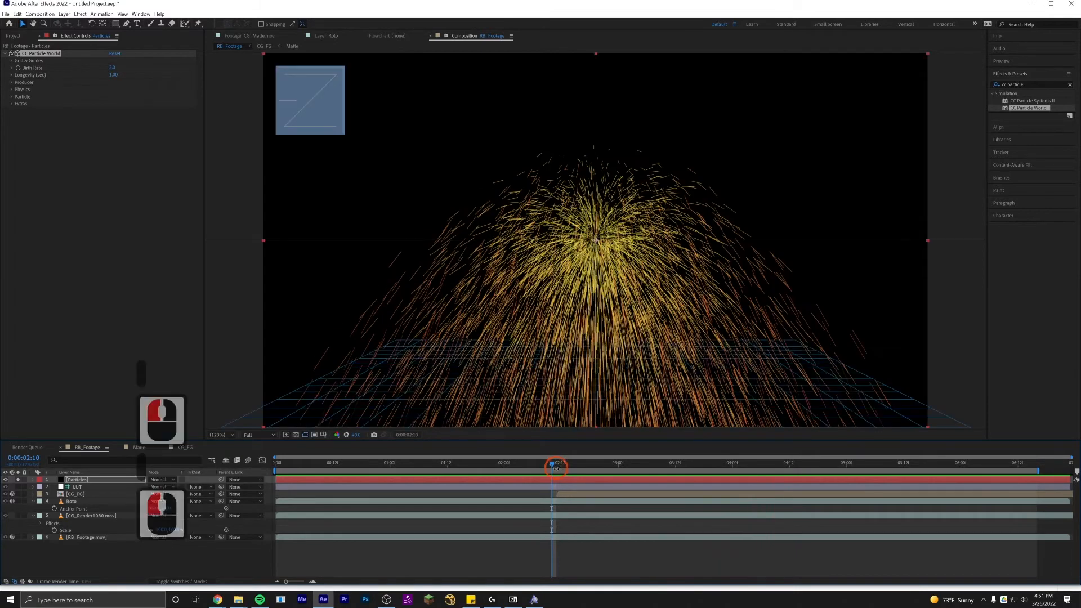
pyautogui.doubleClick(576, 465)
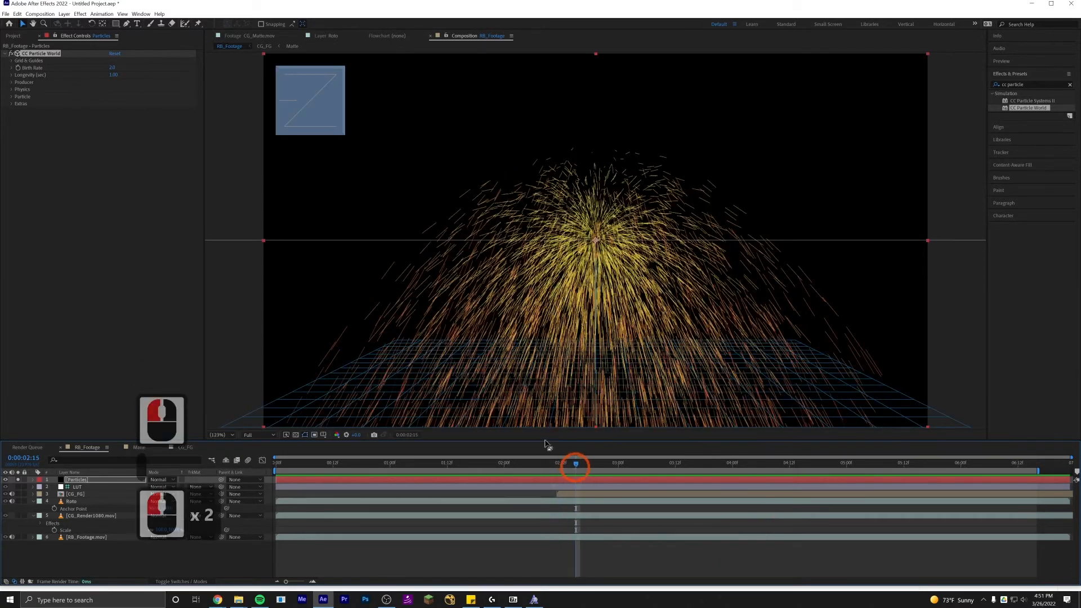
# Expand the Particle settings of CC Particle World and unsolo the Particles layer to see it over the footage.
pyautogui.doubleClick(12, 97)
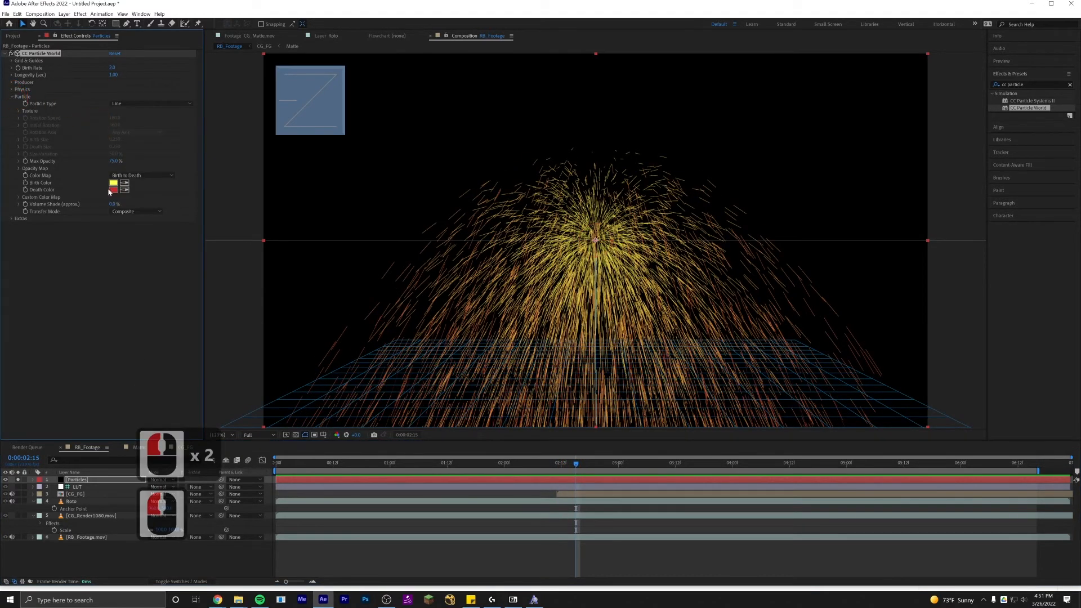
pyautogui.doubleClick(113, 183)
pyautogui.click(262, 250)
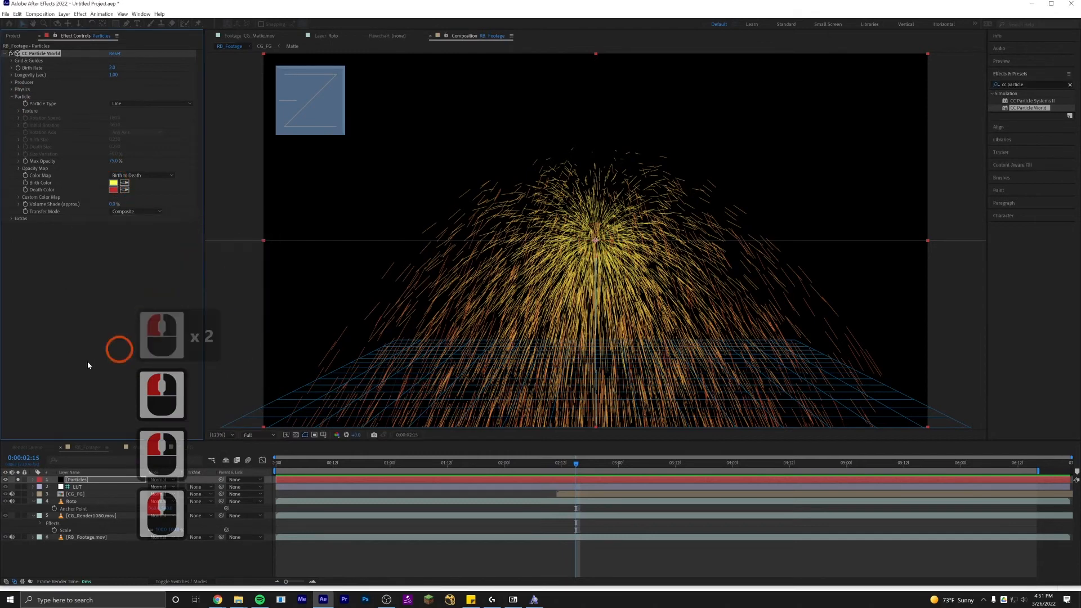
pyautogui.click(18, 480)
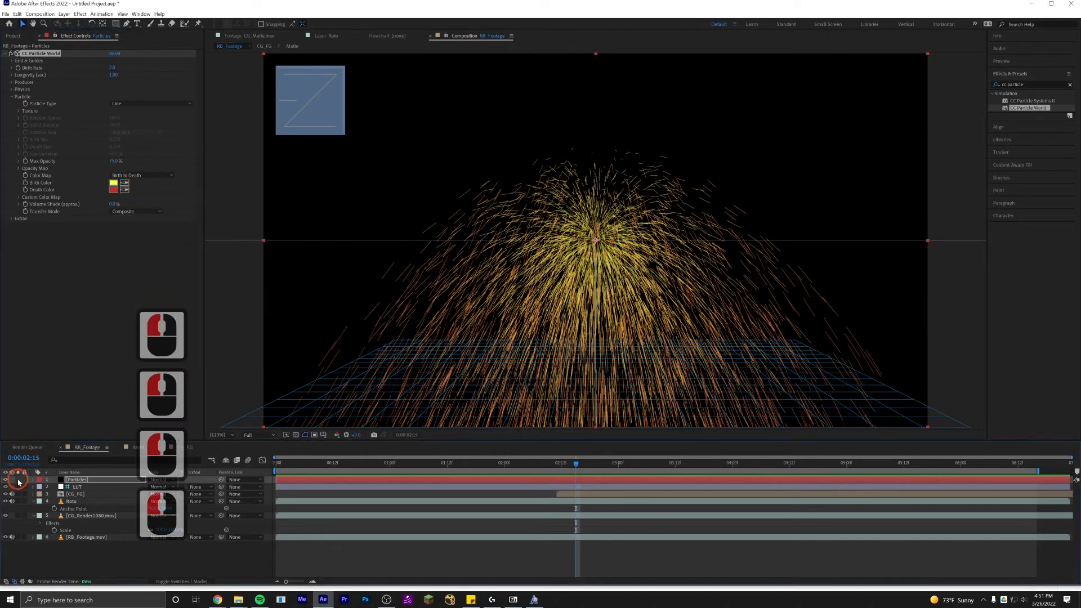
# Sample the Birth Color from the actor's hair and the Death Color from a dark area of the footage with the eyedroppers.
pyautogui.scroll(4, 587, 238)
pyautogui.scroll(4, 586, 239)
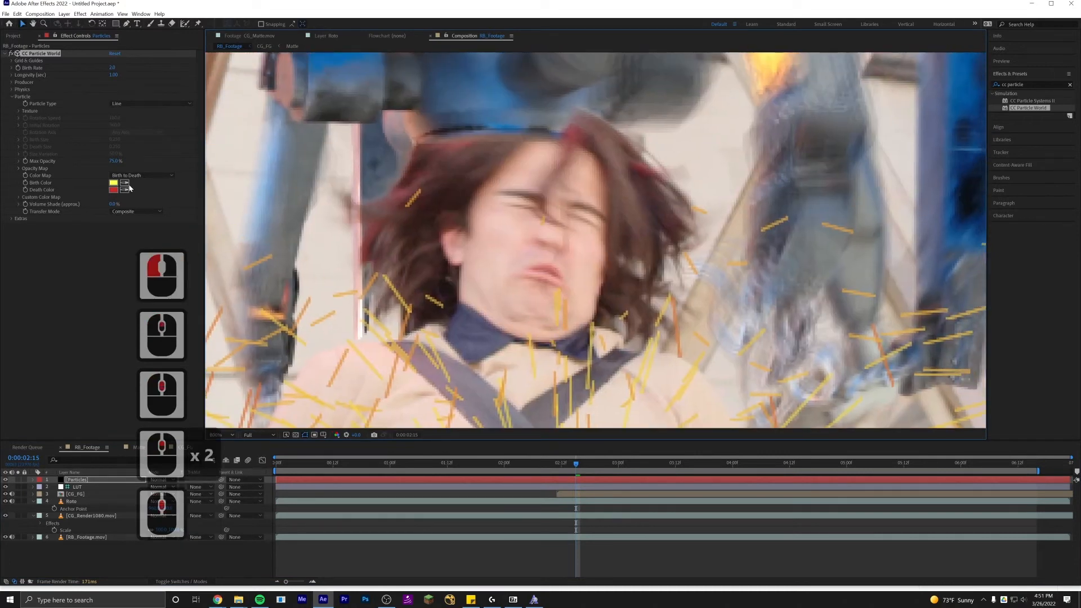
pyautogui.click(125, 184)
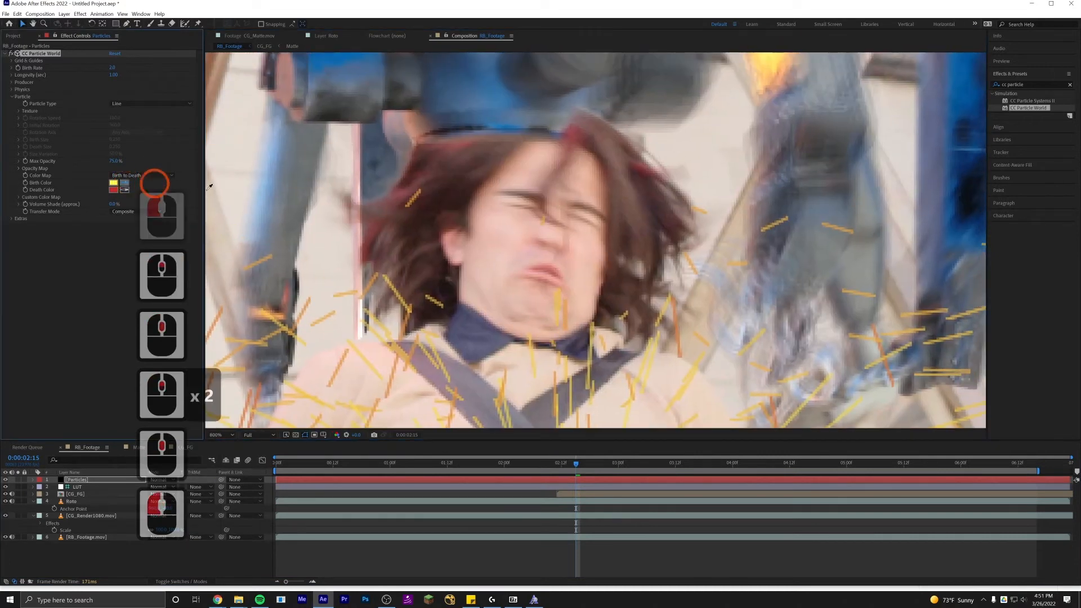
pyautogui.click(611, 151)
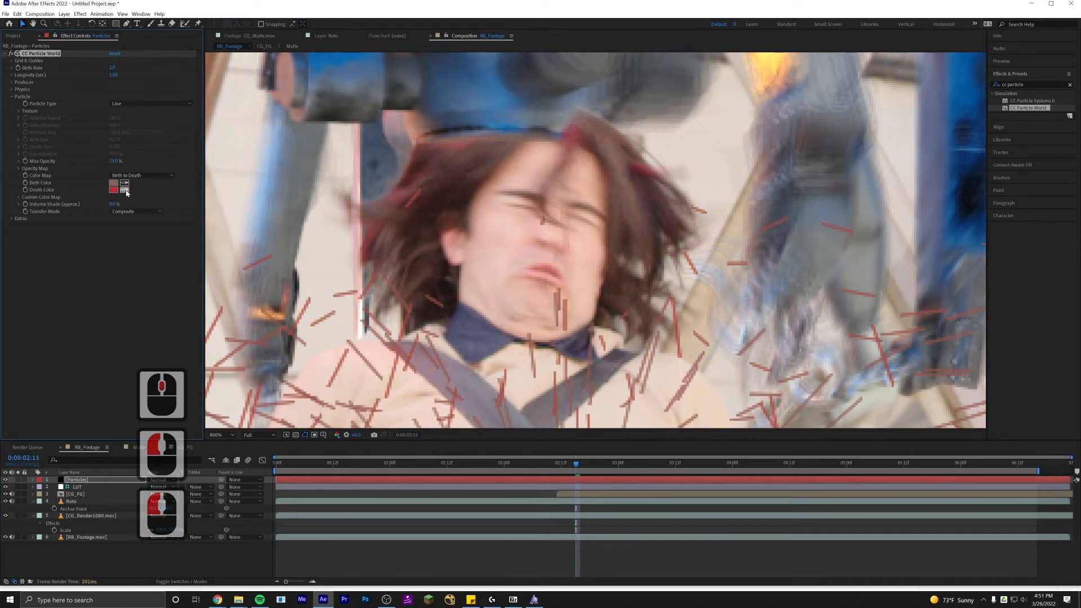
pyautogui.click(115, 190)
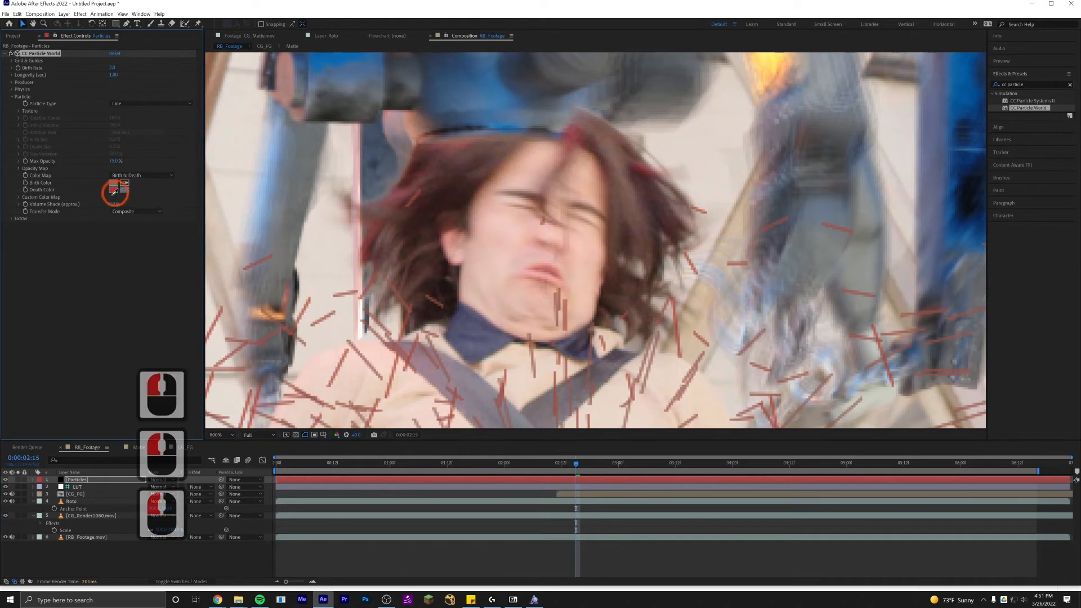
pyautogui.click(442, 285)
# Try the Shaded Sphere and Faded Sphere particle types.
pyautogui.scroll(-1, 478, 270)
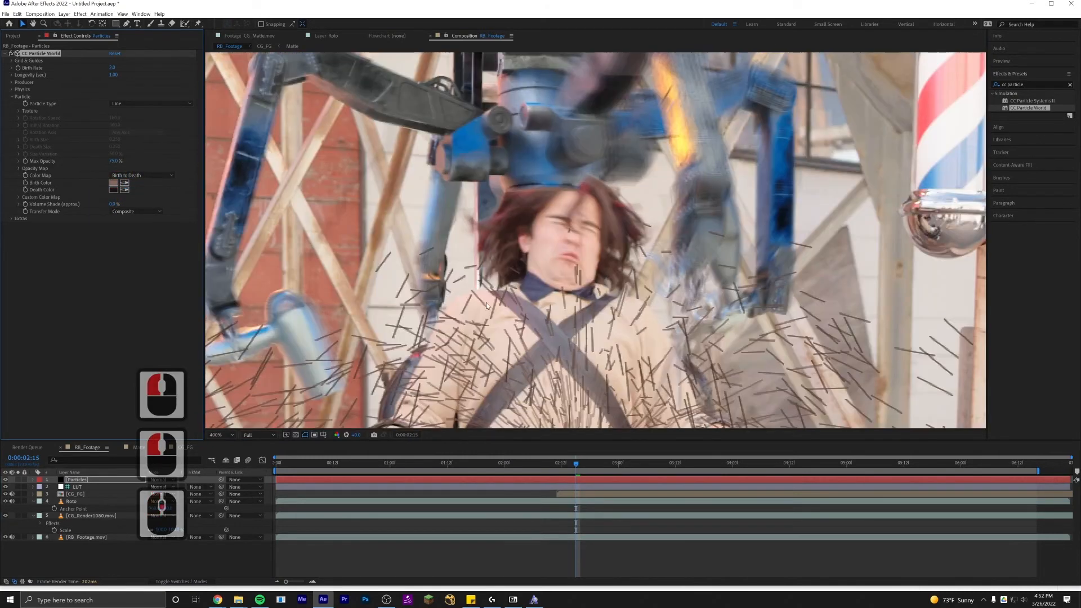
pyautogui.scroll(-2, 499, 274)
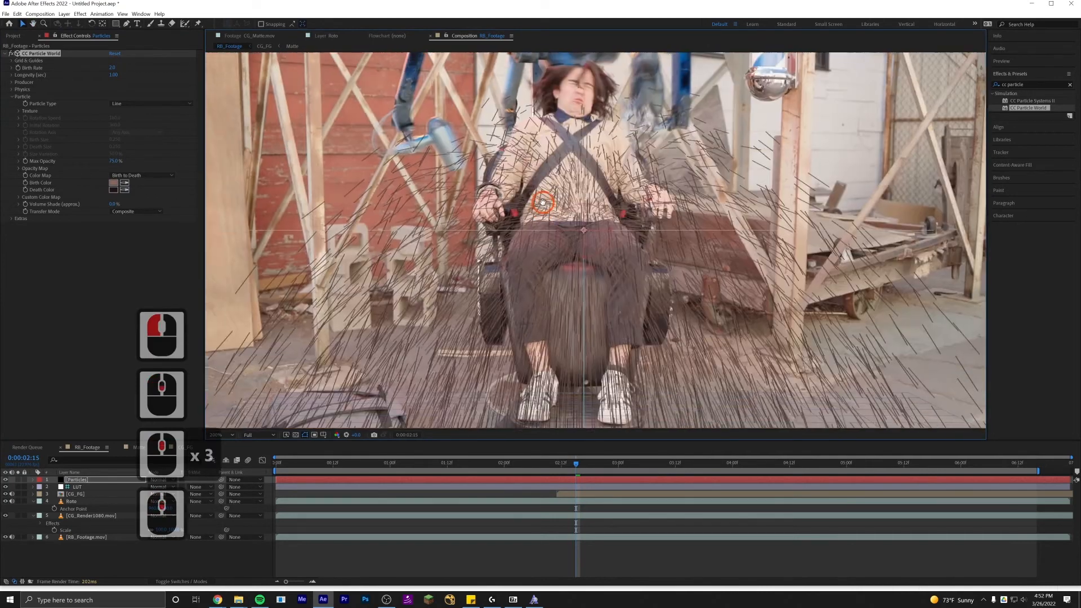
pyautogui.moveTo(542, 202); pyautogui.dragTo(542, 239)
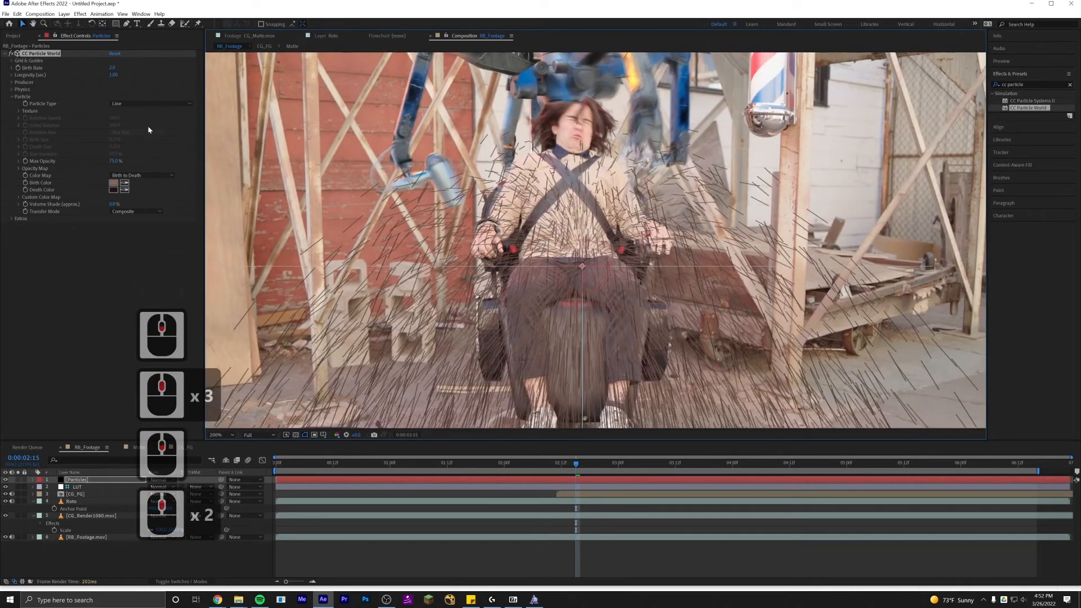
pyautogui.click(121, 105)
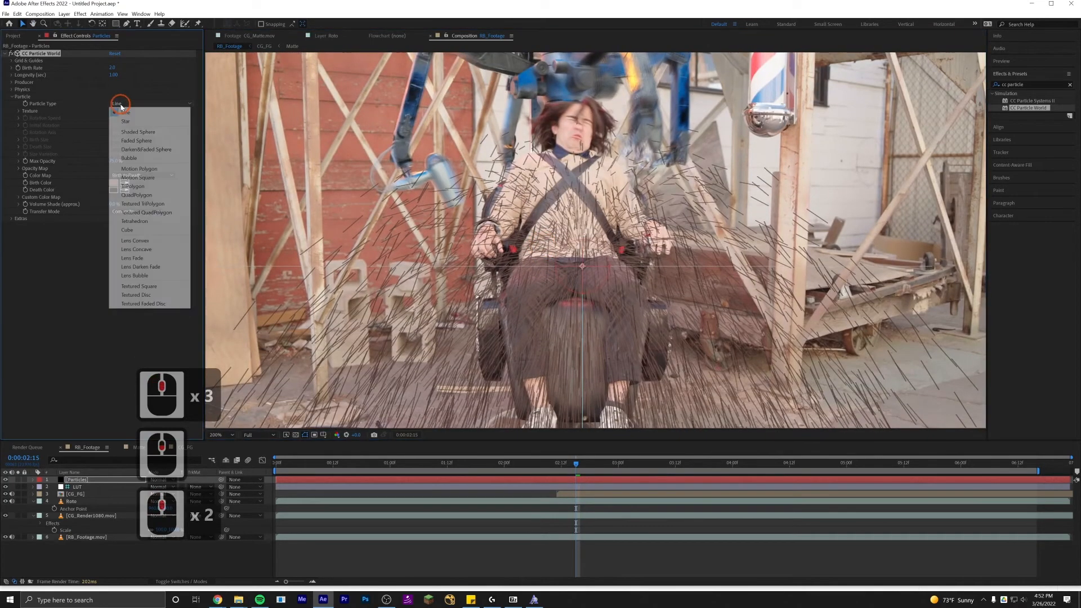
pyautogui.click(138, 132)
pyautogui.click(126, 104)
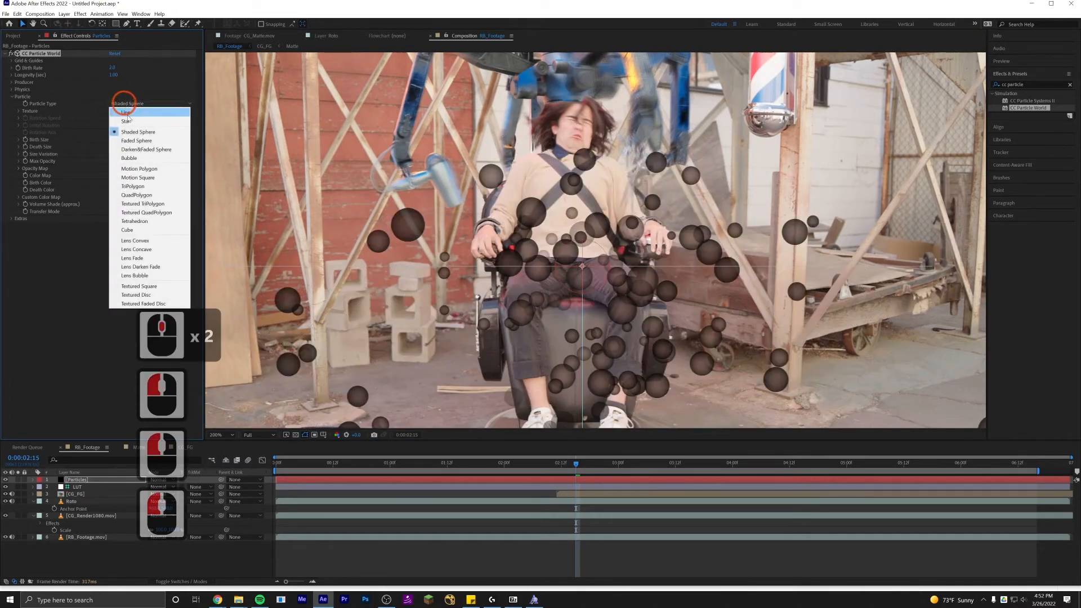
pyautogui.click(131, 142)
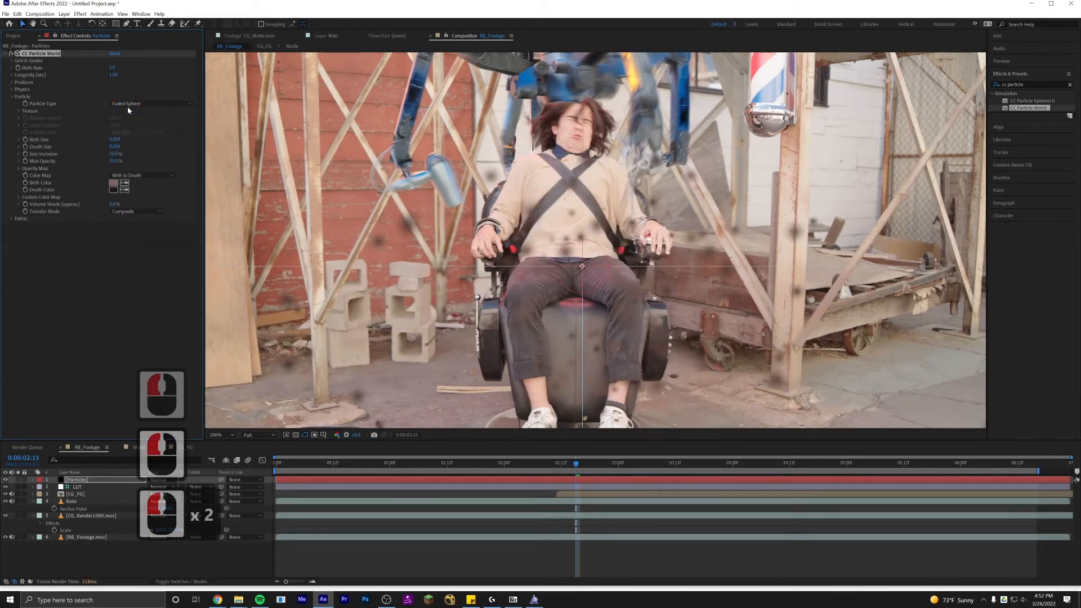
# Switch the Particle Type to TriPolygon and expand the Extras group.
pyautogui.click(128, 107)
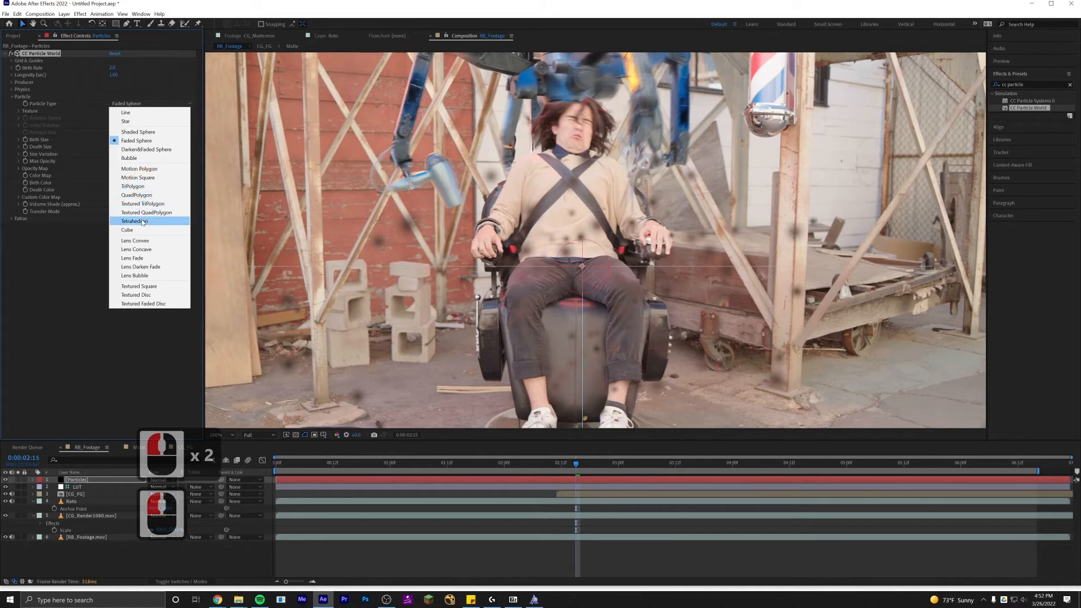
pyautogui.click(142, 186)
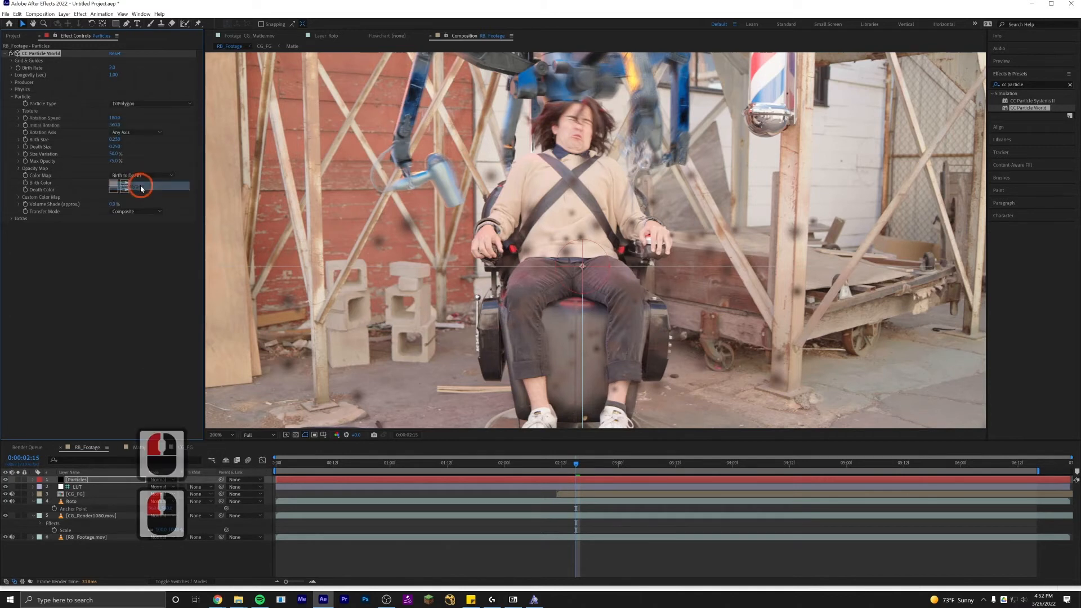
pyautogui.click(129, 108)
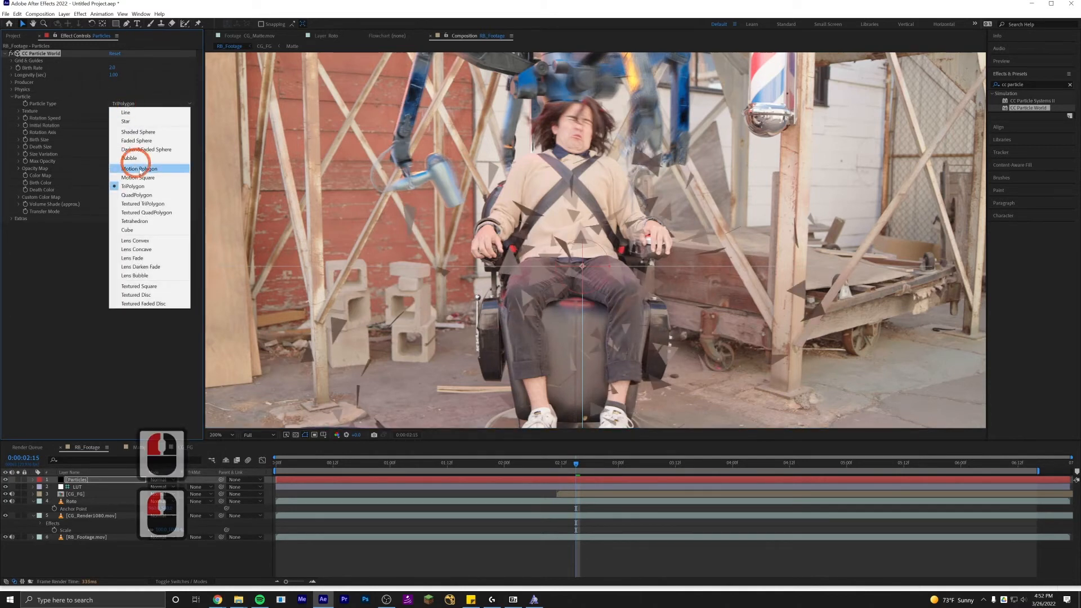
pyautogui.click(487, 179)
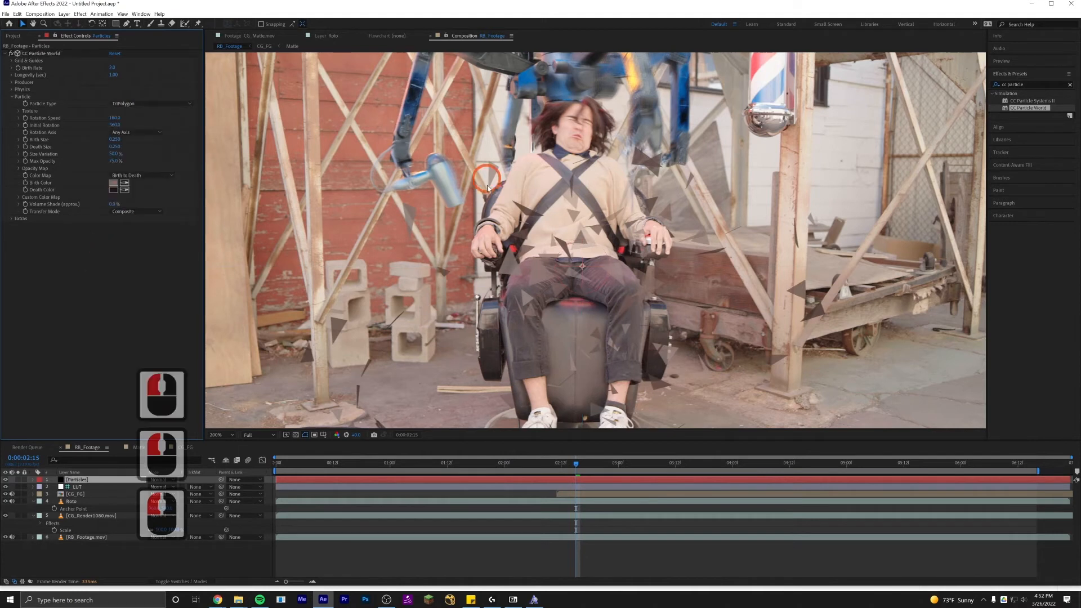
pyautogui.click(11, 219)
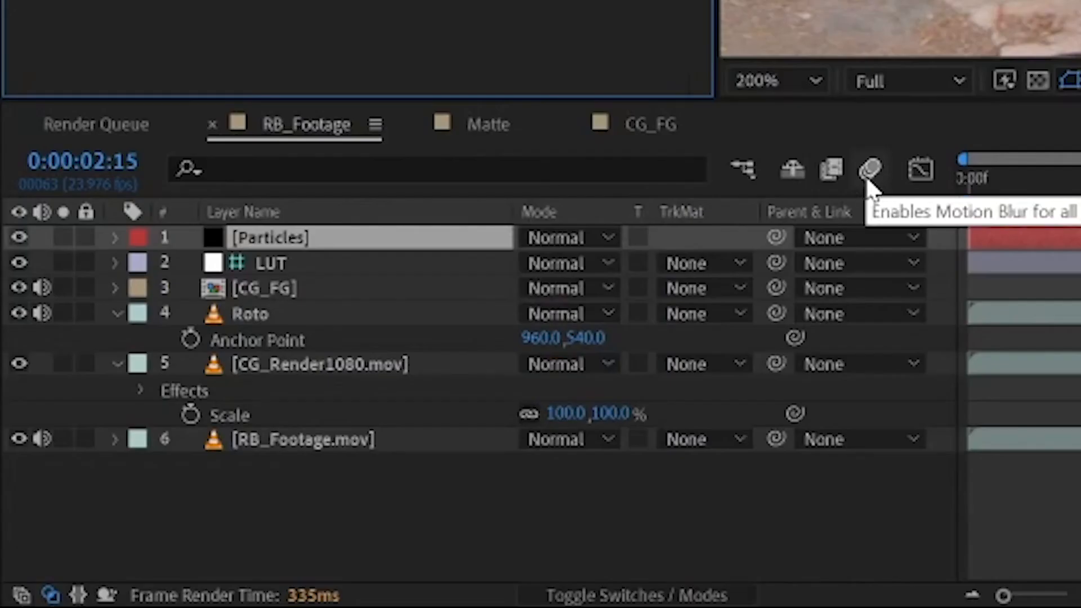
# Enable motion blur for the Particles layer and for the composition.
pyautogui.click(248, 460)
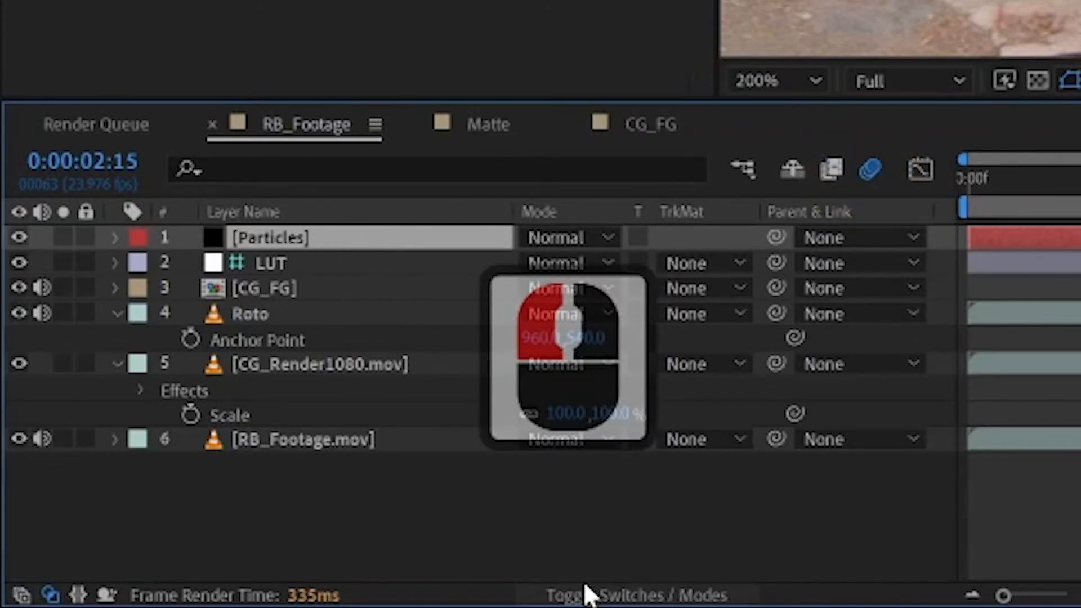
pyautogui.click(647, 591)
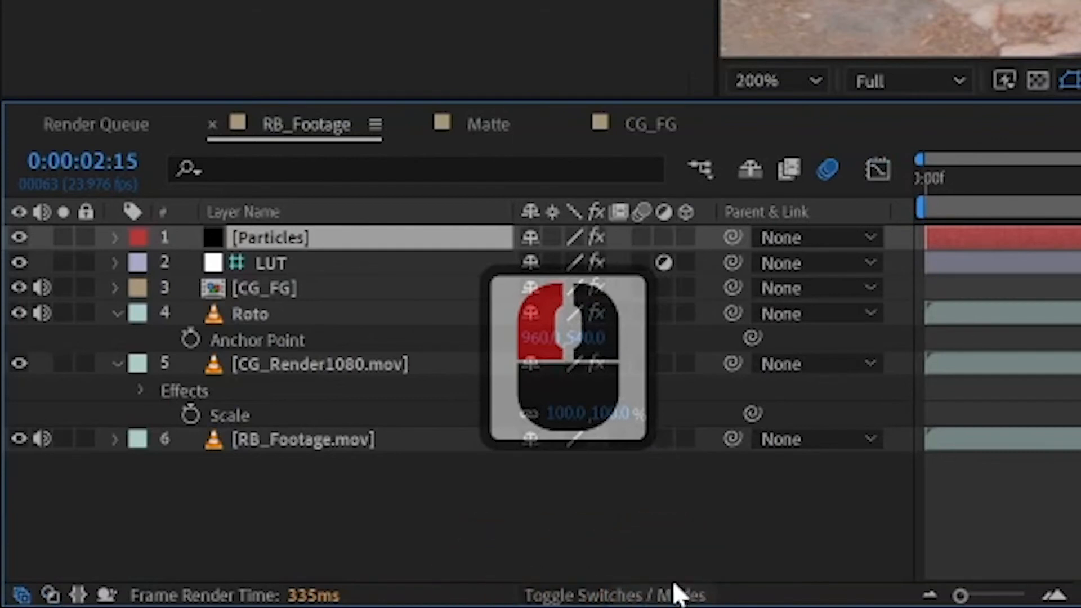
pyautogui.press('F4')
pyautogui.press('F4')
pyautogui.press('F4')
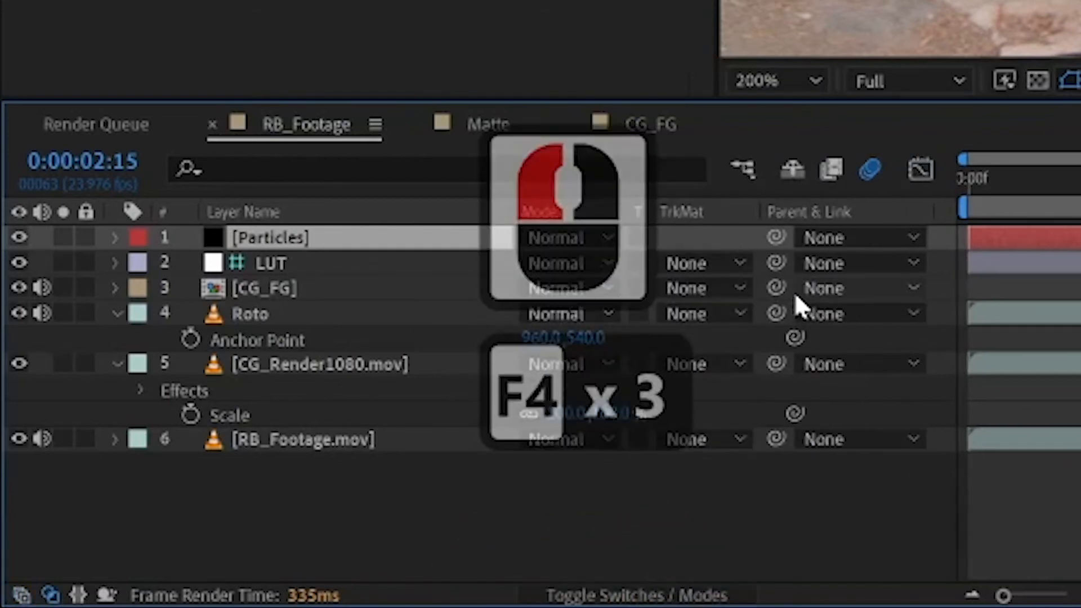
pyautogui.press('F4')
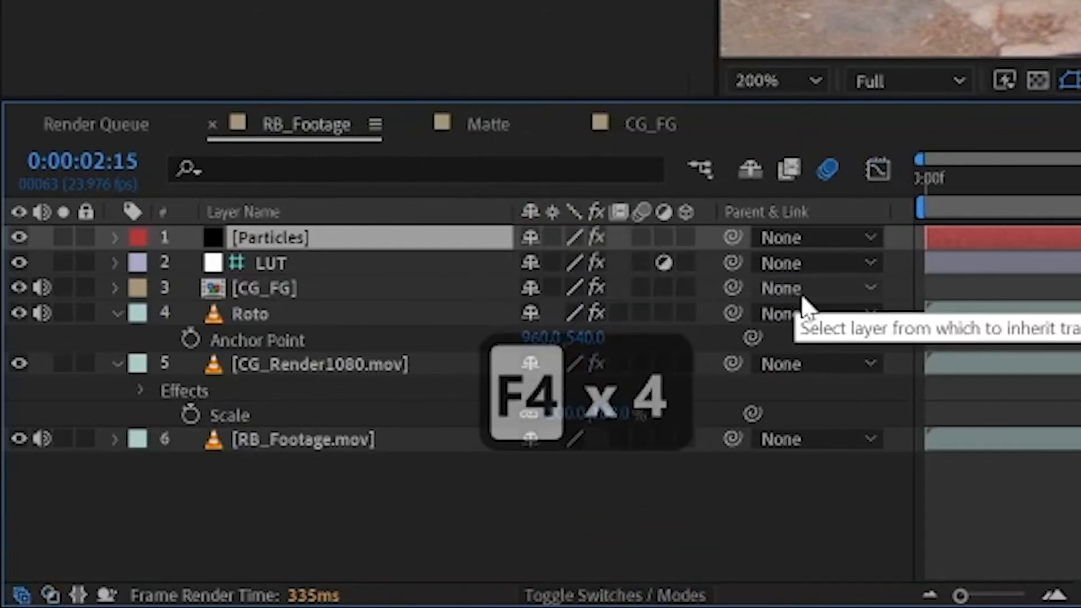
pyautogui.click(639, 236)
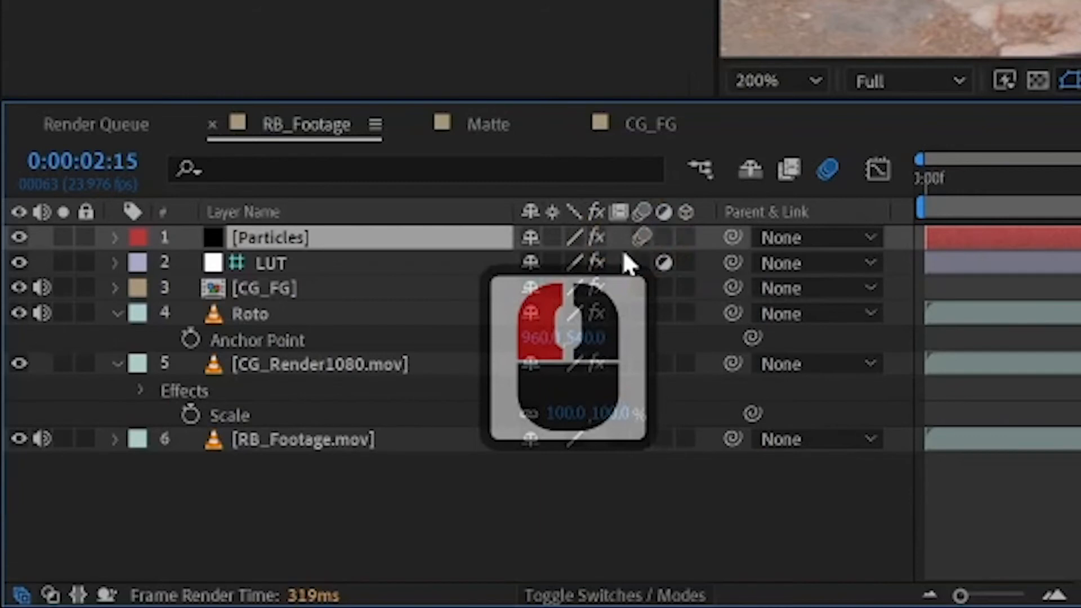
pyautogui.click(826, 170)
pyautogui.click(826, 171)
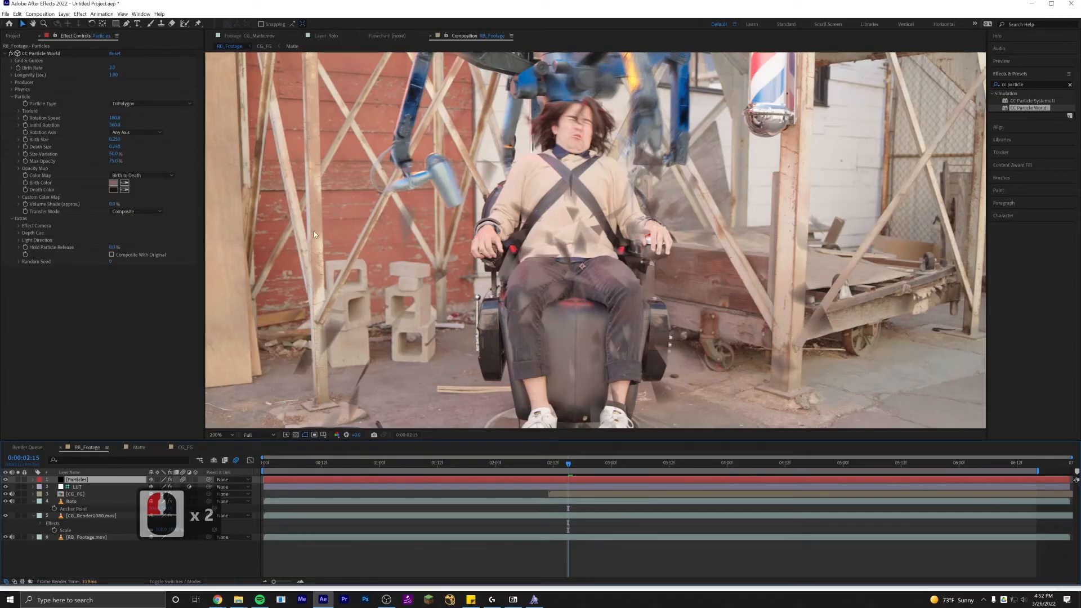
# Pick a muted brown Birth Color for the particles in the color picker.
pyautogui.click(116, 185)
pyautogui.click(110, 296)
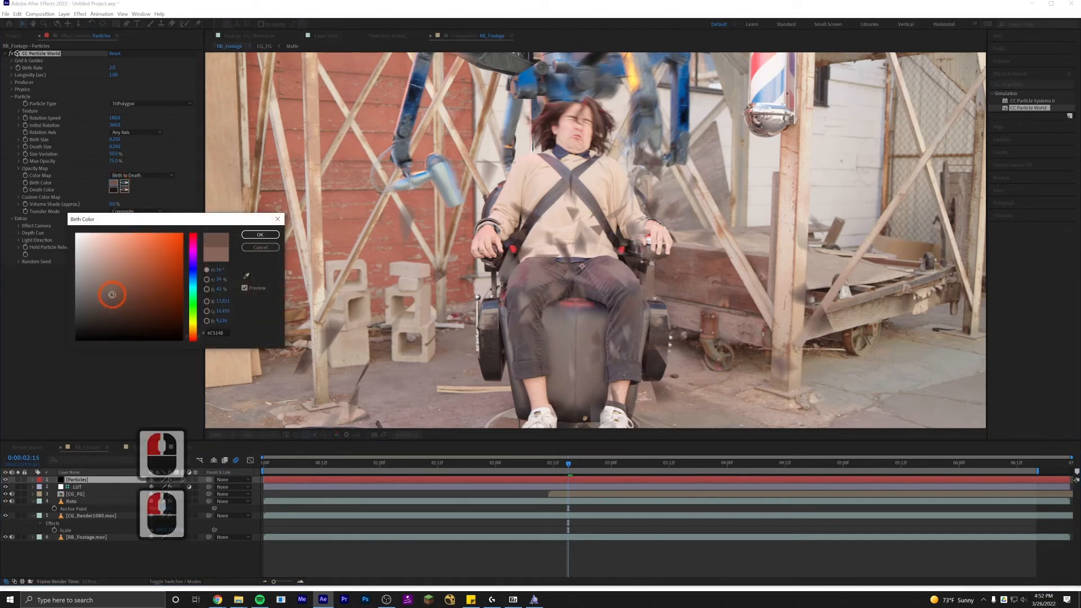
pyautogui.click(112, 295)
pyautogui.click(258, 245)
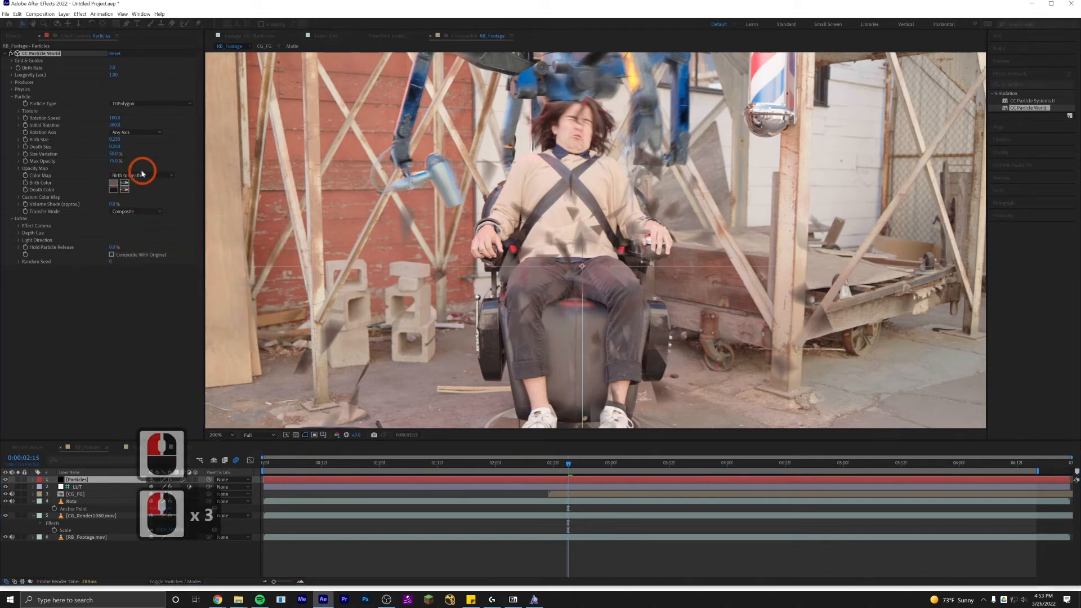
# Set the Particle Type to Faded Sphere.
pyautogui.click(123, 102)
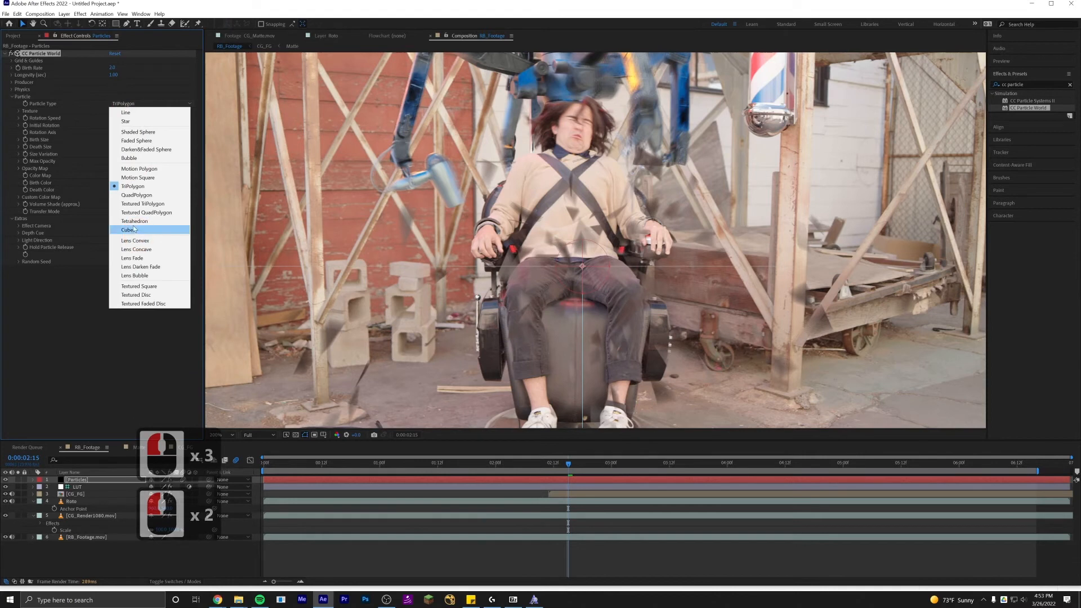
pyautogui.click(135, 141)
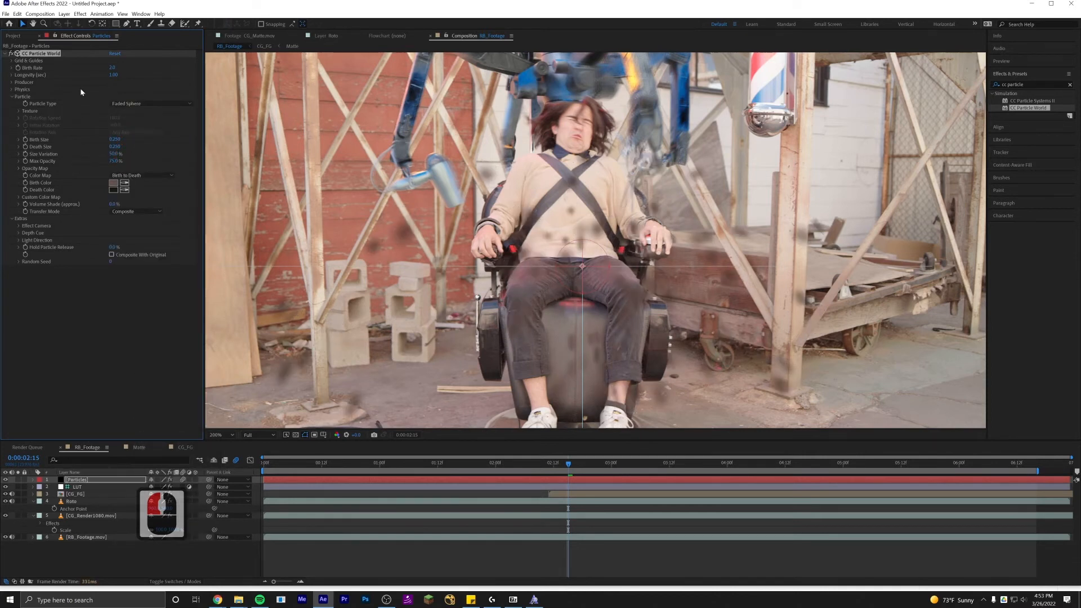
pyautogui.click(35, 78)
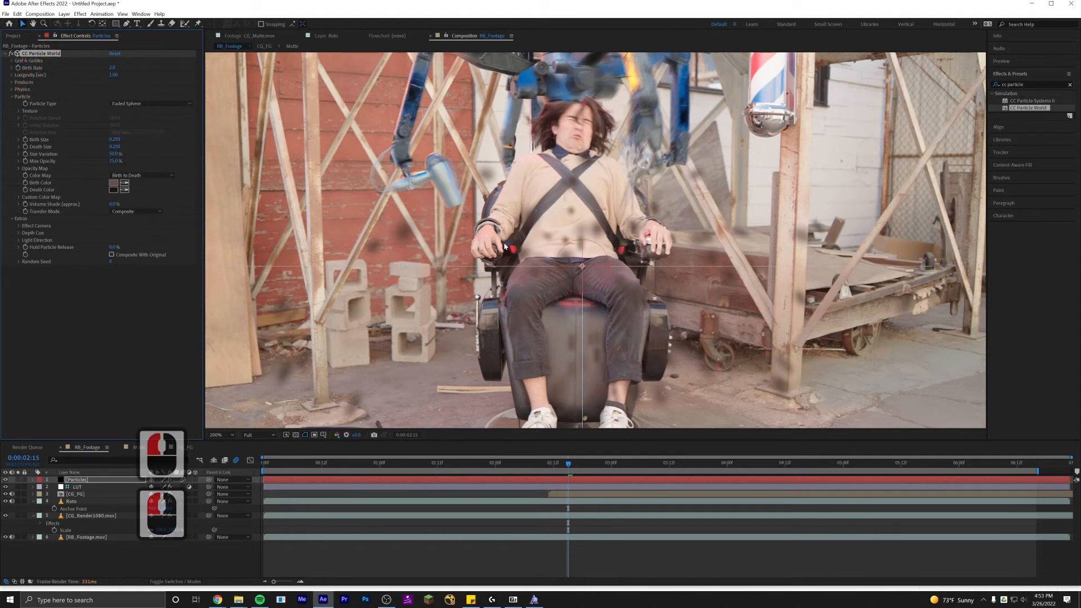
# Move the particle producer up from the actor's chest to about head height.
pyautogui.click(582, 257)
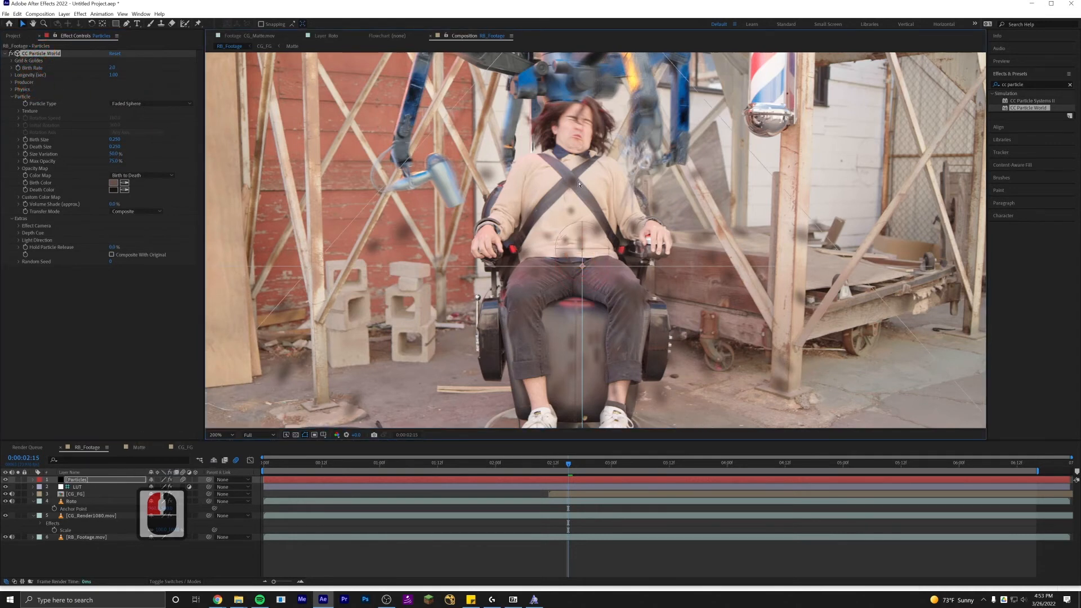
pyautogui.moveTo(579, 183); pyautogui.dragTo(576, 125)
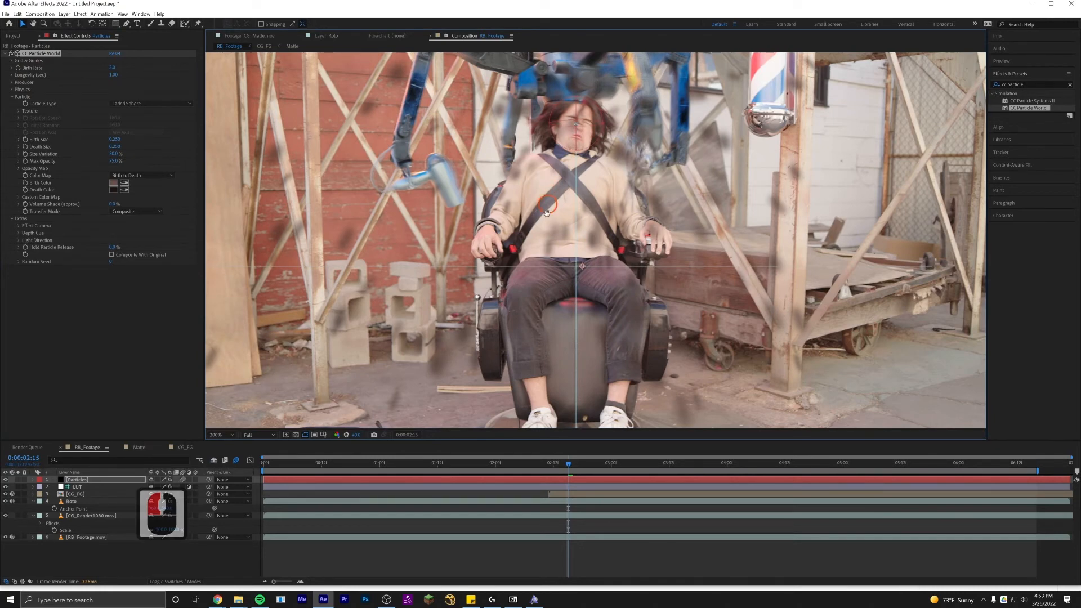
pyautogui.scroll(-1, 542, 245)
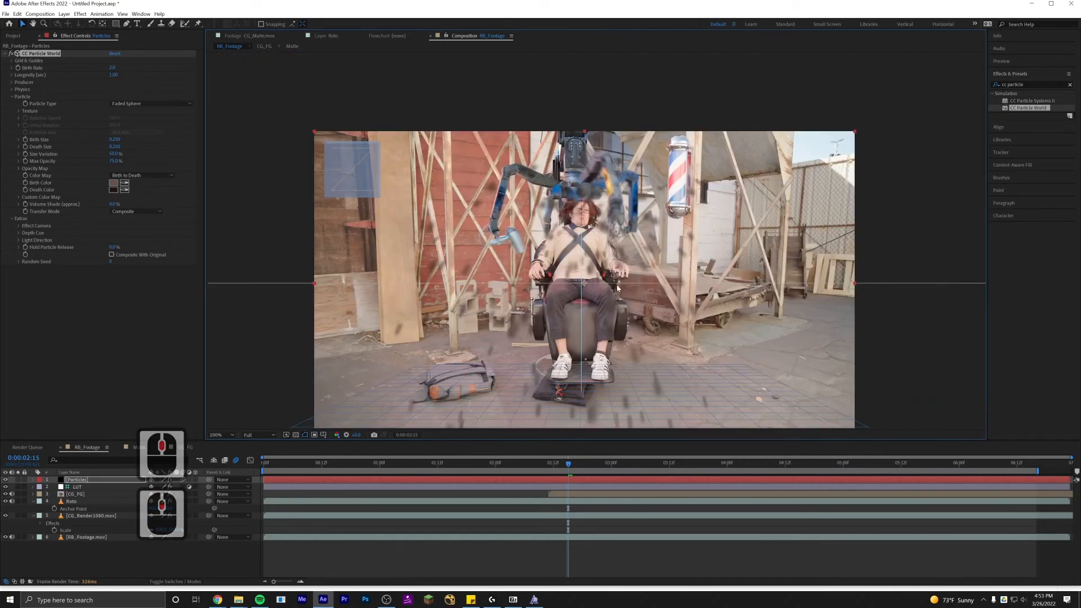
# Shorten the particles' Longevity to about 0.19 sec.
pyautogui.scroll(2, 592, 272)
pyautogui.scroll(-2, 591, 265)
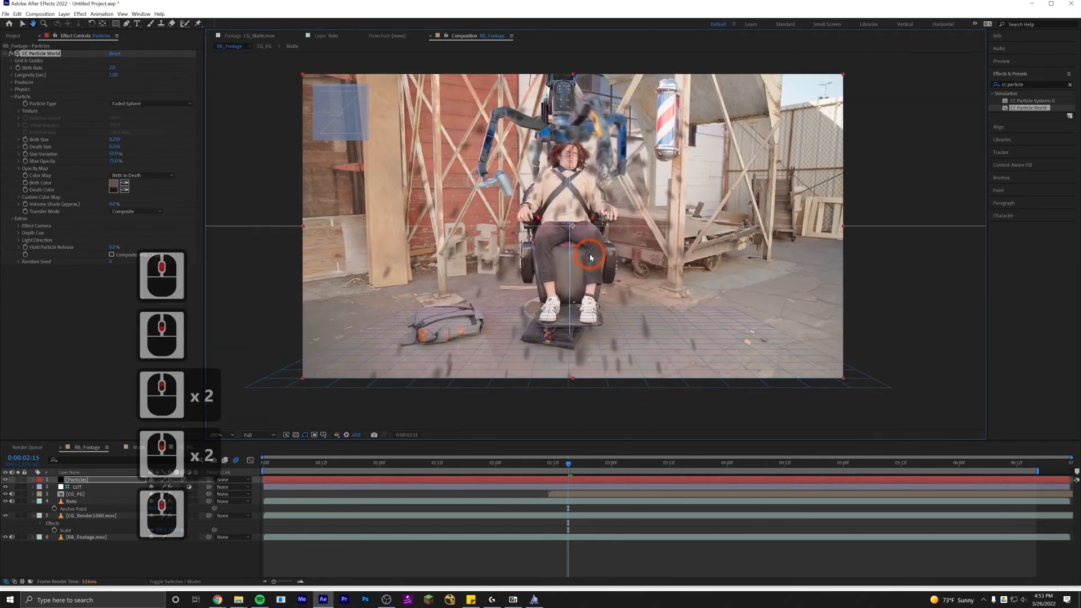
pyautogui.scroll(2, 549, 333)
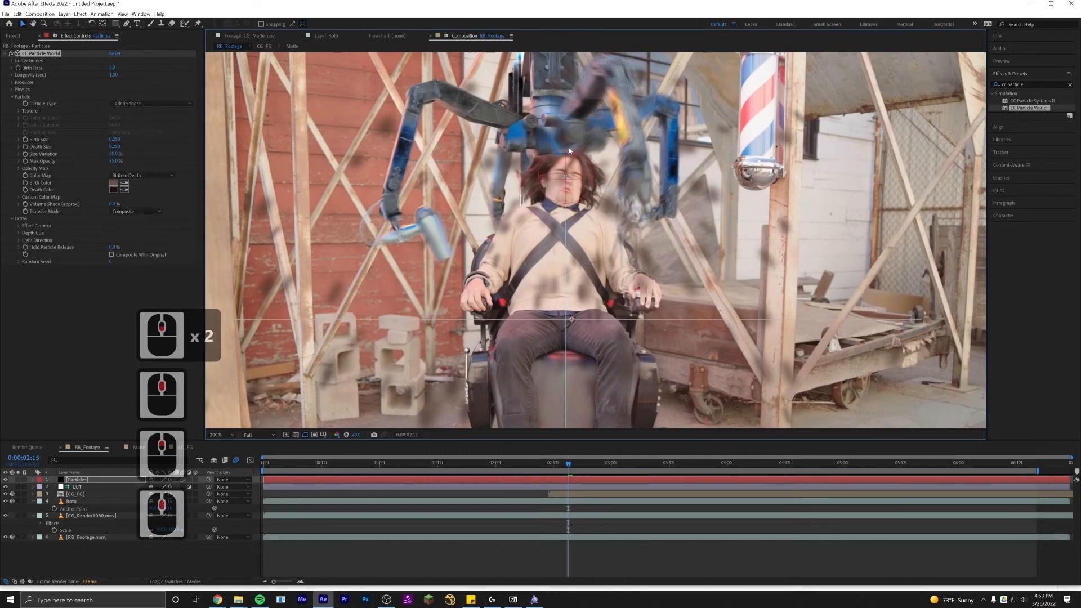
pyautogui.moveTo(114, 75); pyautogui.dragTo(83, 75)
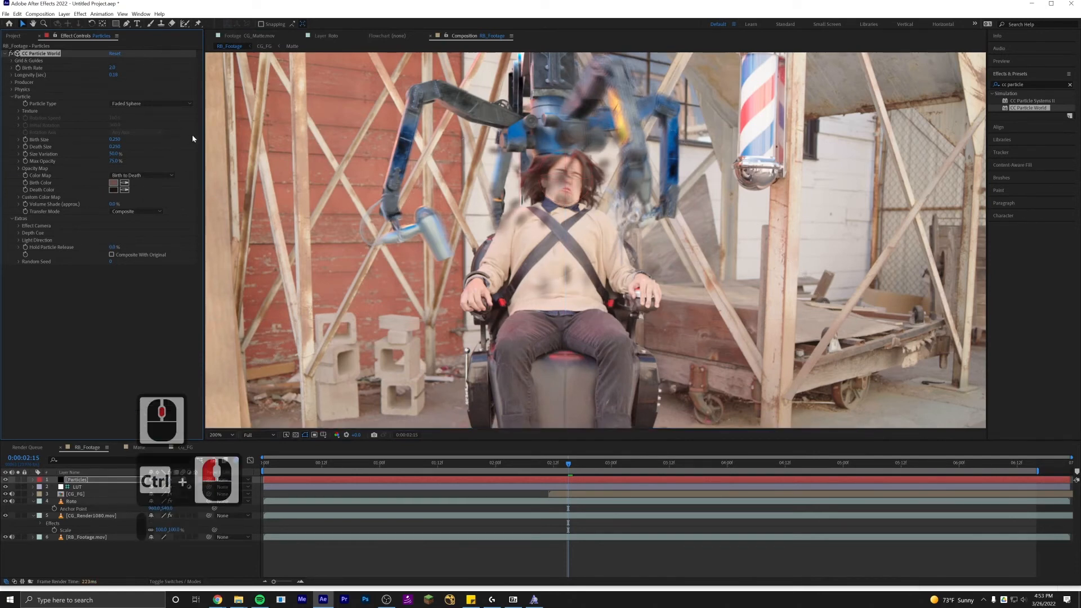
# Move the Particles layer down in the layer stack to sit below the Rots layer.
pyautogui.press('space')
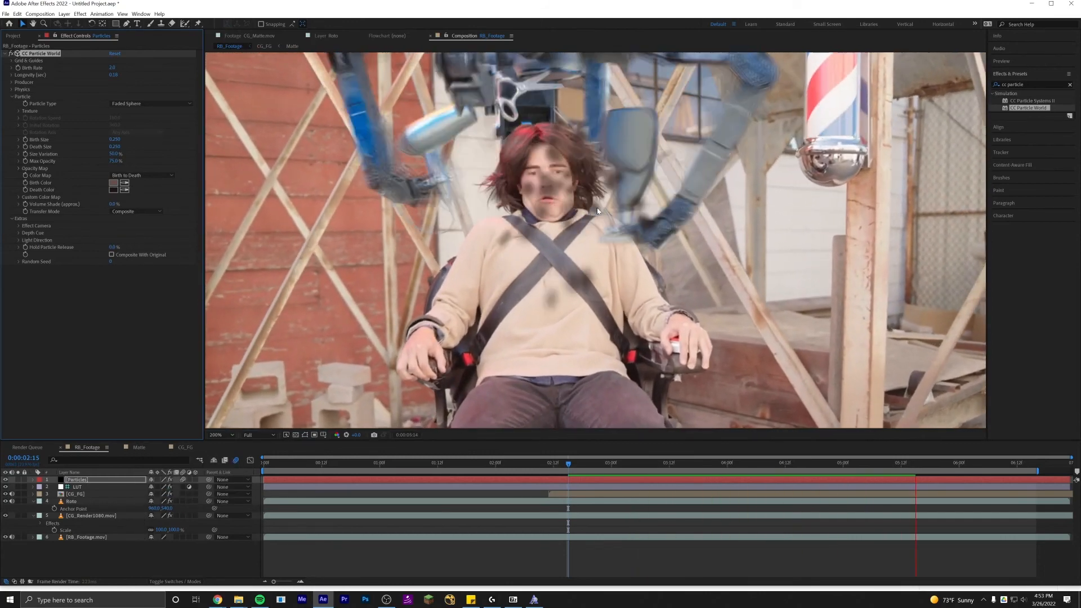
pyautogui.press('space')
pyautogui.moveTo(81, 482); pyautogui.dragTo(92, 510)
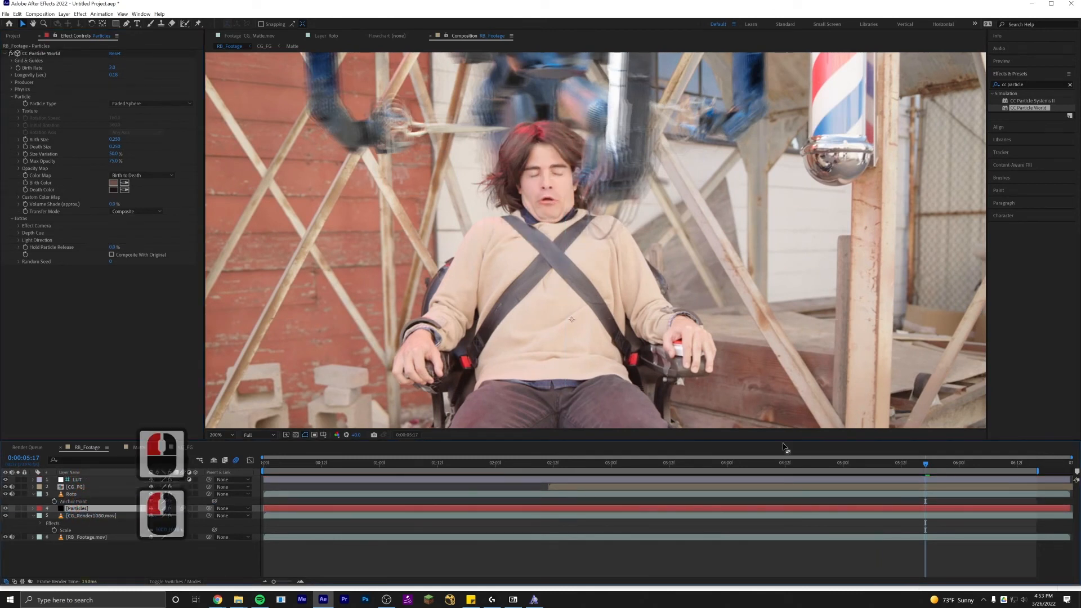
# Keyframe Birth Rate at 0:00:02:18 and set it to 0 one frame earlier, at 0:00:02:17.
pyautogui.press('space')
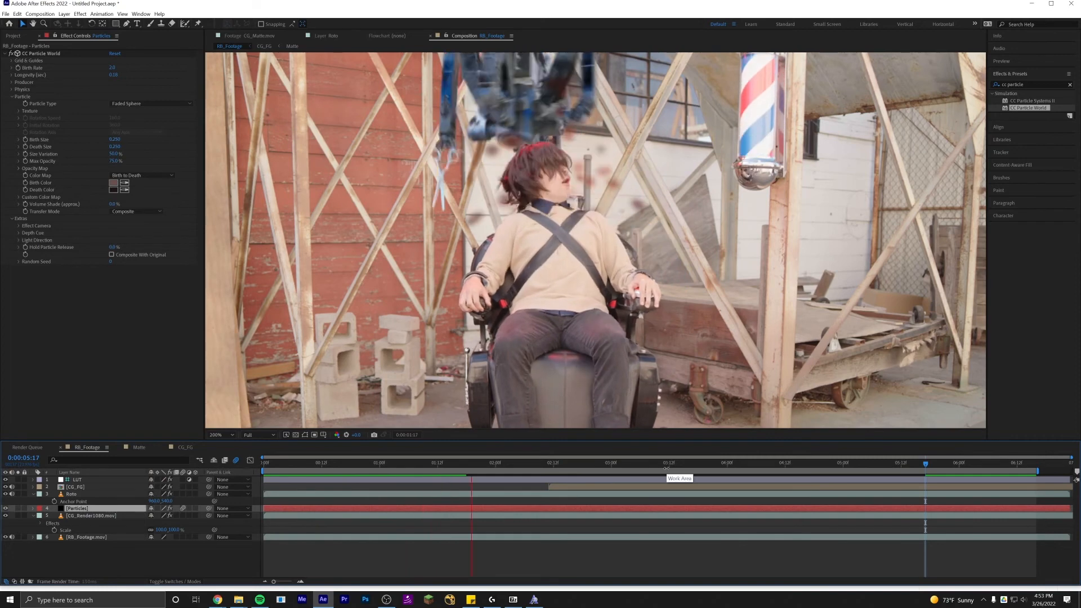
pyautogui.press('space')
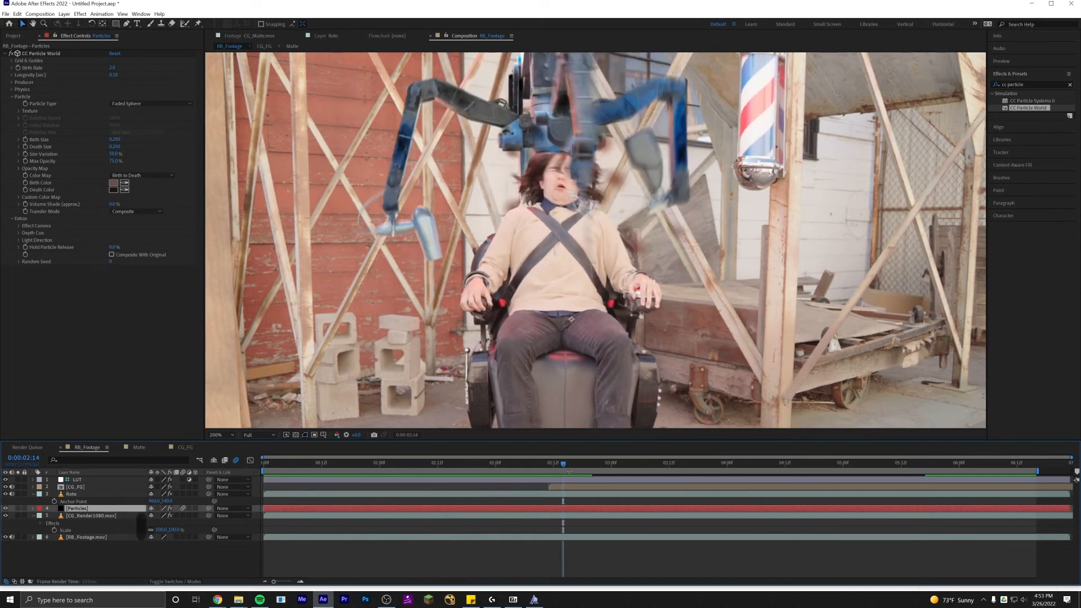
pyautogui.moveTo(562, 465)
pyautogui.mouseDown()
pyautogui.moveTo(550, 464)
pyautogui.moveTo(577, 470)
pyautogui.mouseUp()
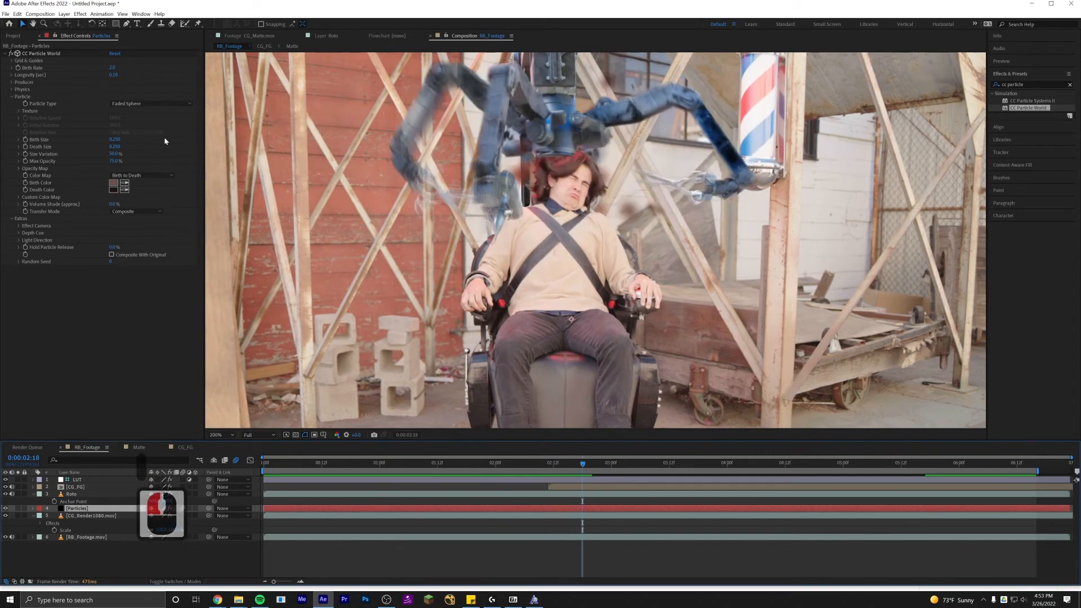
pyautogui.click(19, 68)
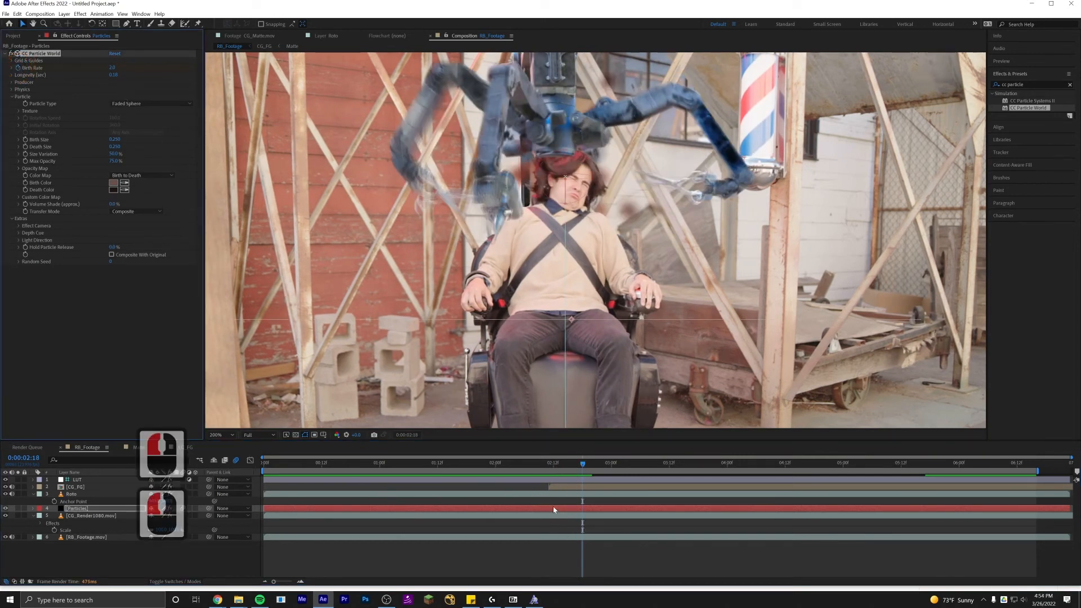
pyautogui.click(566, 514)
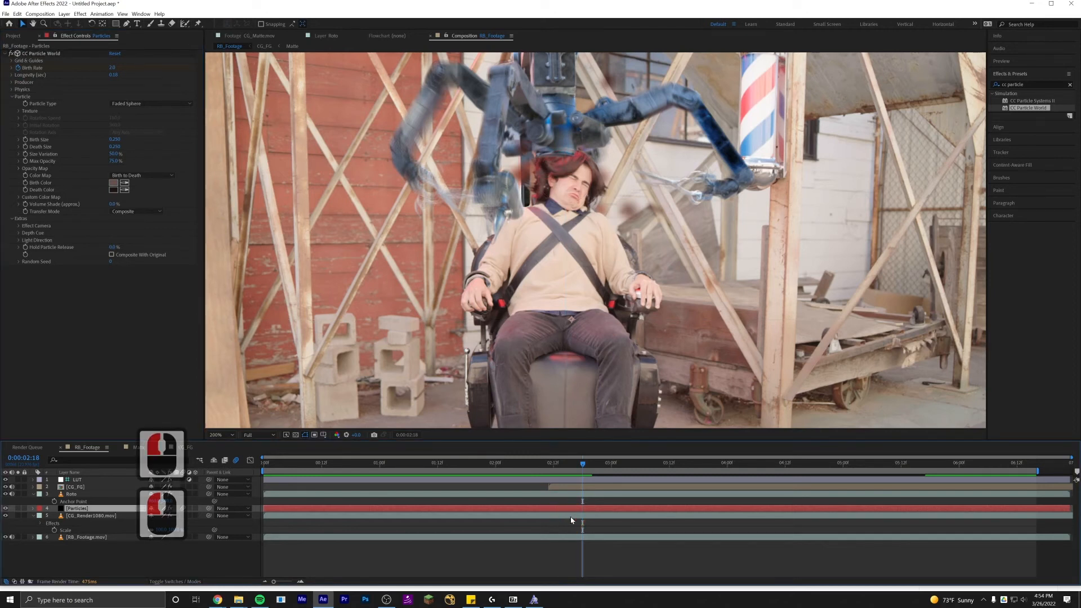
pyautogui.press('pageup')
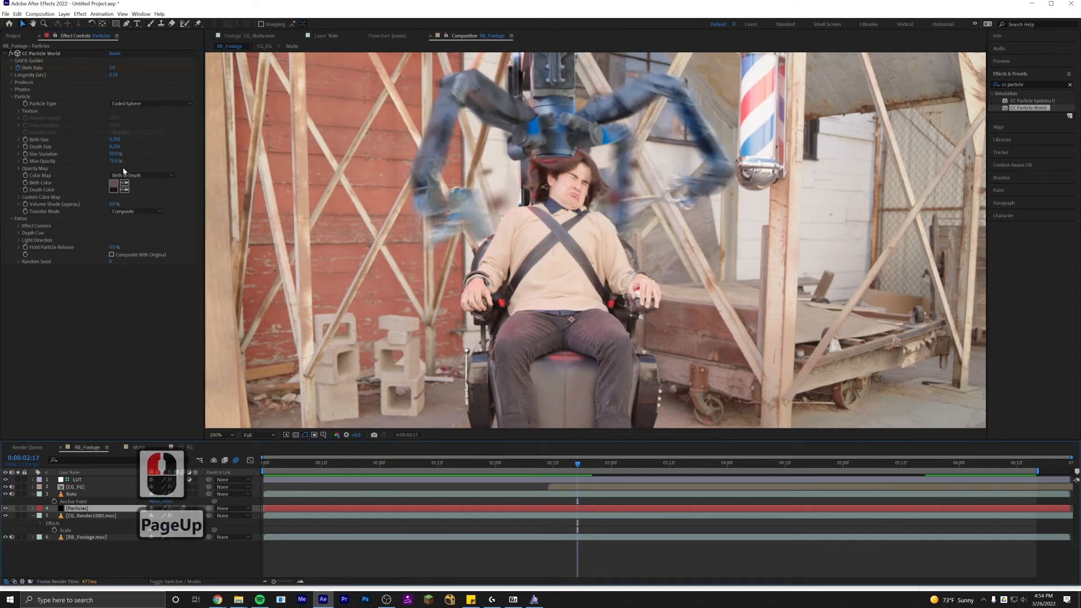
pyautogui.click(112, 67)
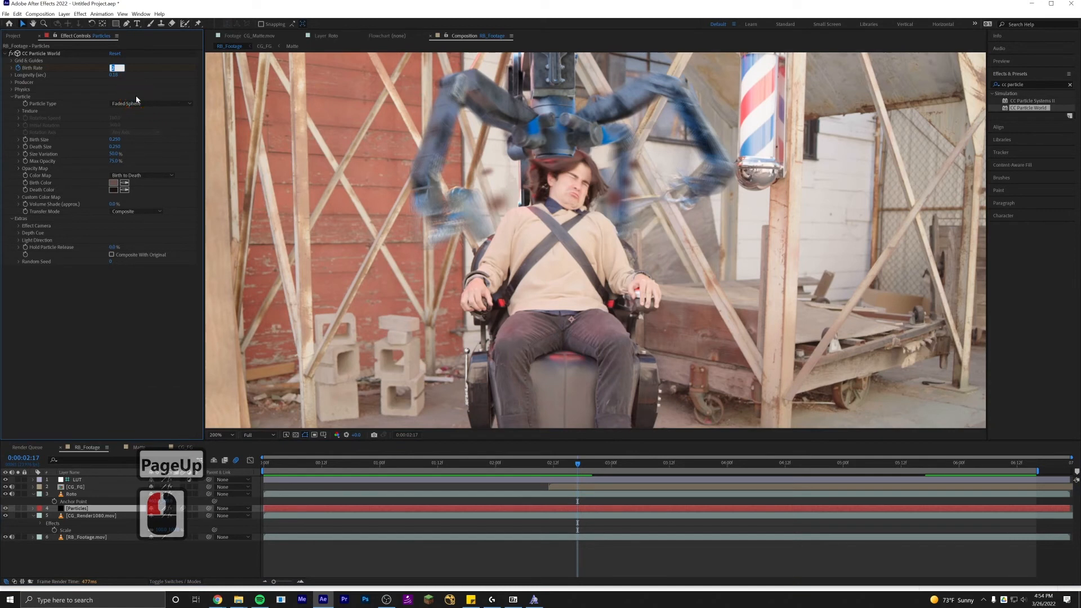
pyautogui.write('0')
pyautogui.press('Return')
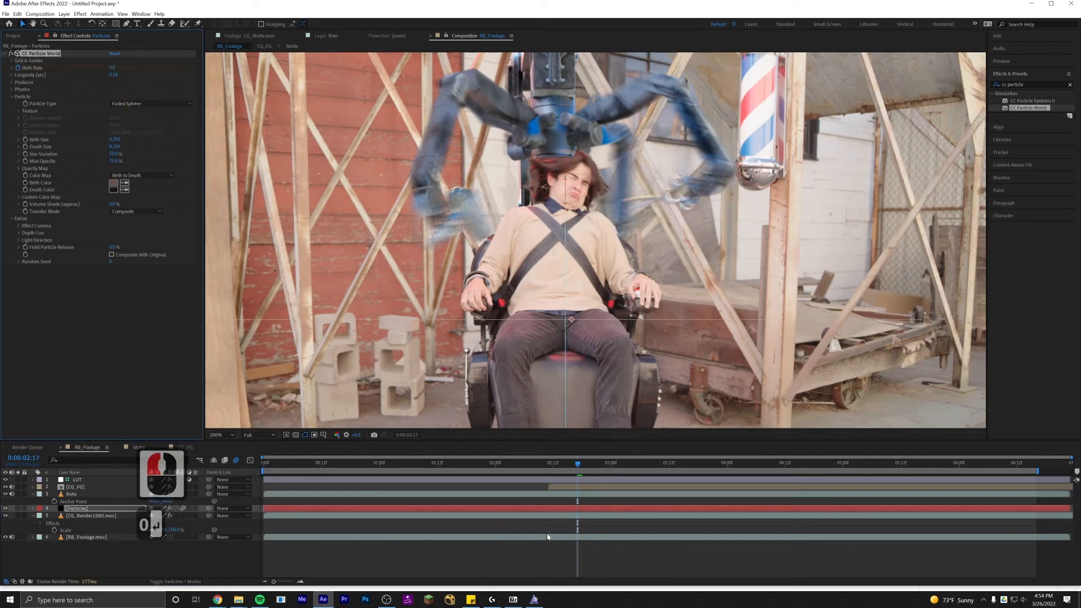
# Reveal the Birth Rate keyframes in the timeline and preview the start of the particle burst.
pyautogui.click(562, 509)
pyautogui.press('u')
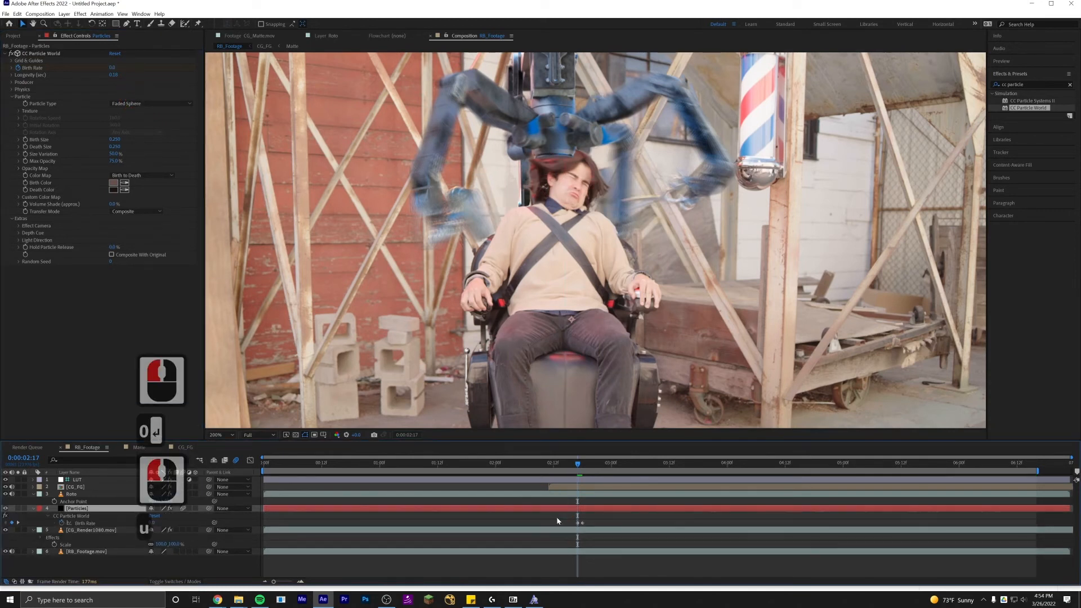
pyautogui.keyDown('alt'); pyautogui.scroll(3, 577, 526); pyautogui.keyUp('alt')
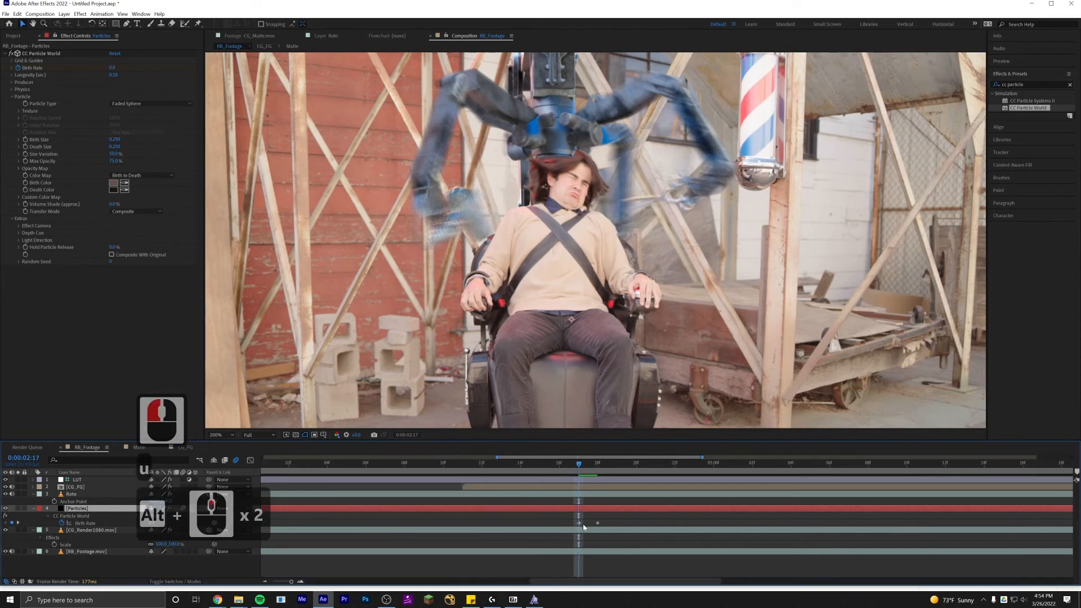
pyautogui.moveTo(466, 515); pyautogui.dragTo(453, 531)
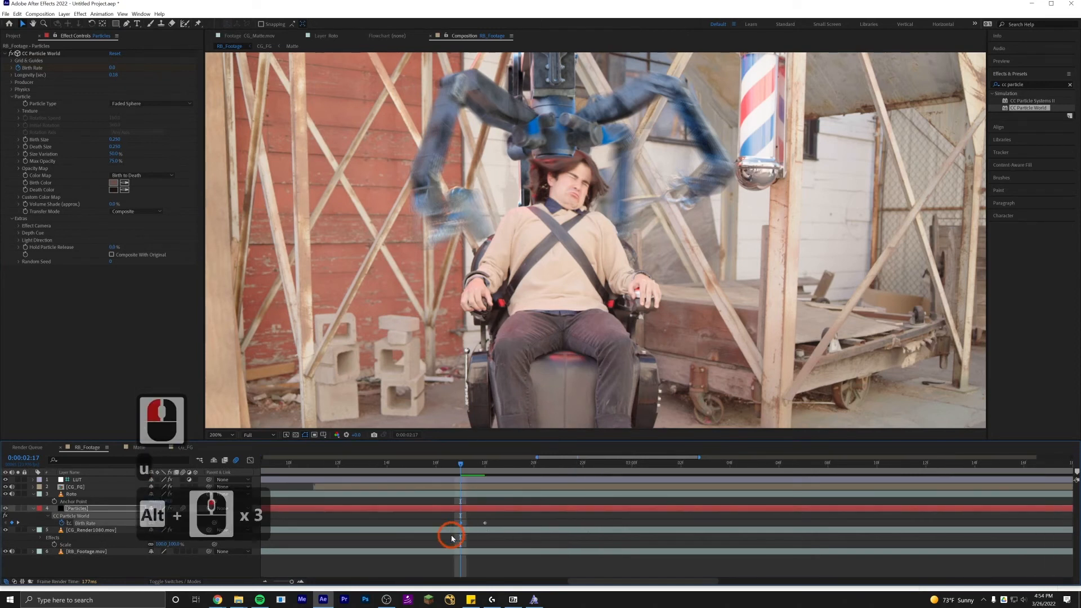
pyautogui.click(476, 468)
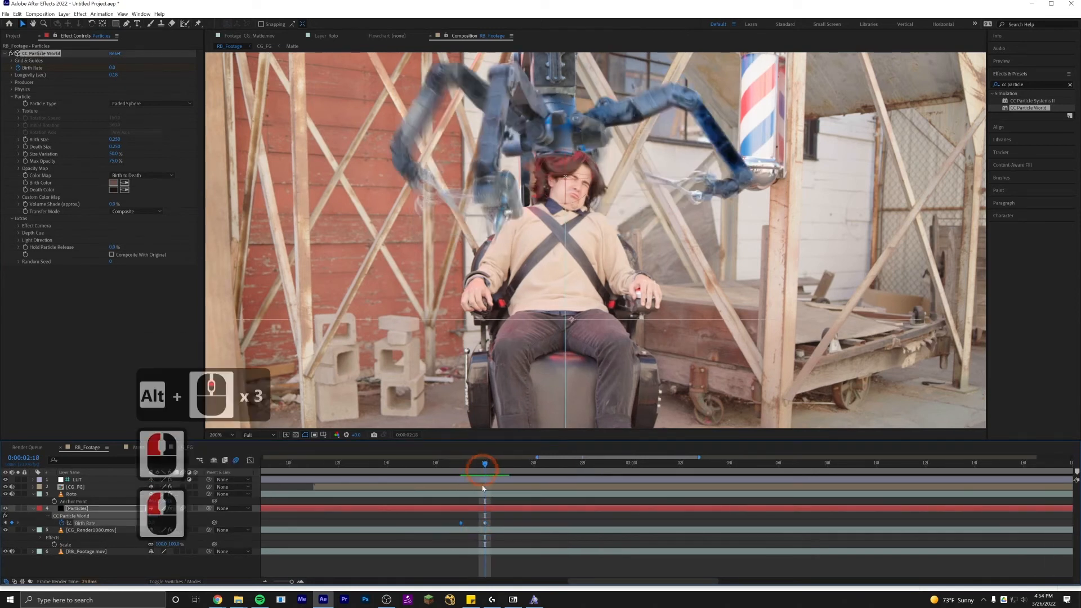
pyautogui.click(479, 527)
pyautogui.keyDown('alt'); pyautogui.scroll(-2, 506, 535); pyautogui.keyUp('alt')
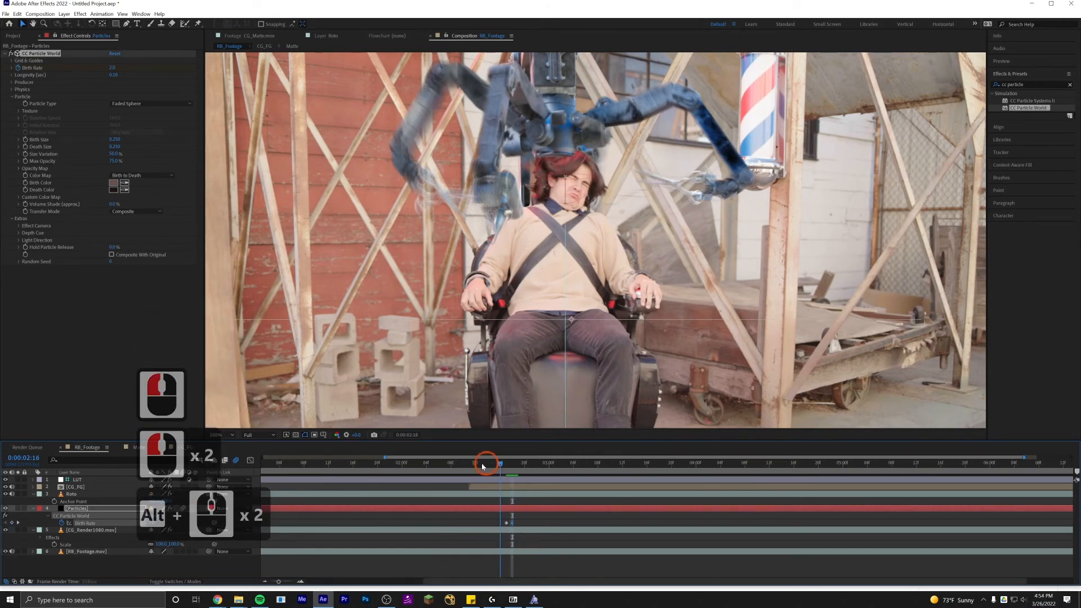
pyautogui.click(450, 465)
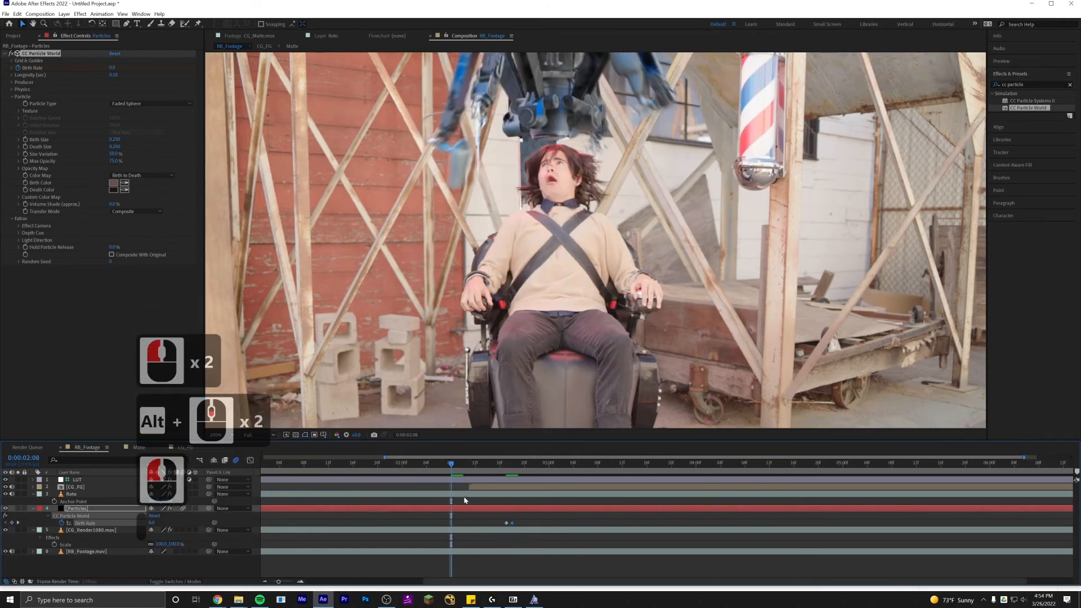
pyautogui.press('space')
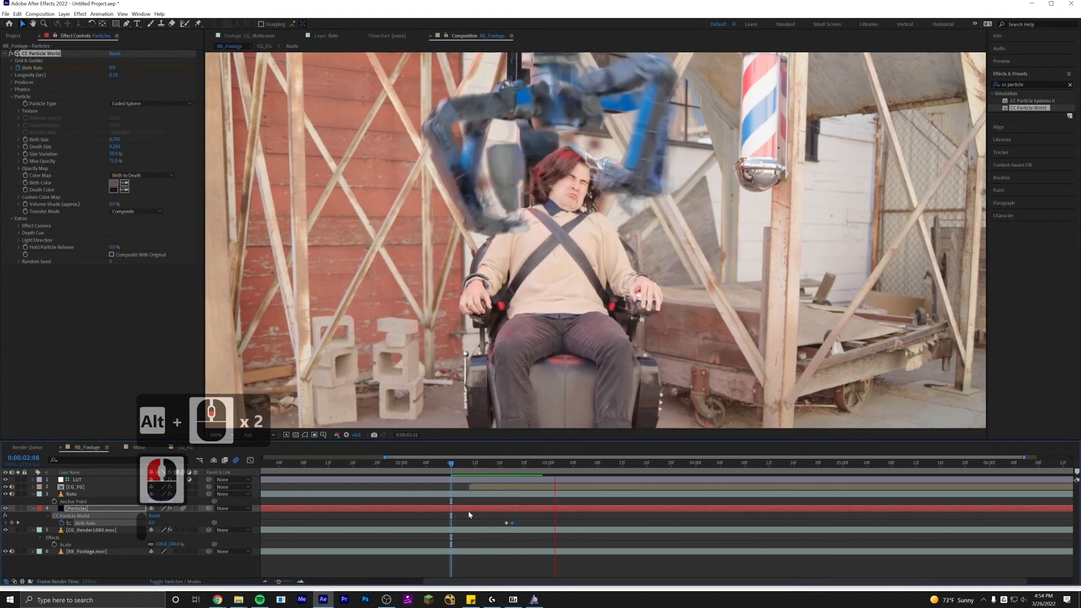
# Add a Birth Rate keyframe at 0:00:06:02.
pyautogui.keyDown('alt'); pyautogui.scroll(-3, 479, 531); pyautogui.keyUp('alt')
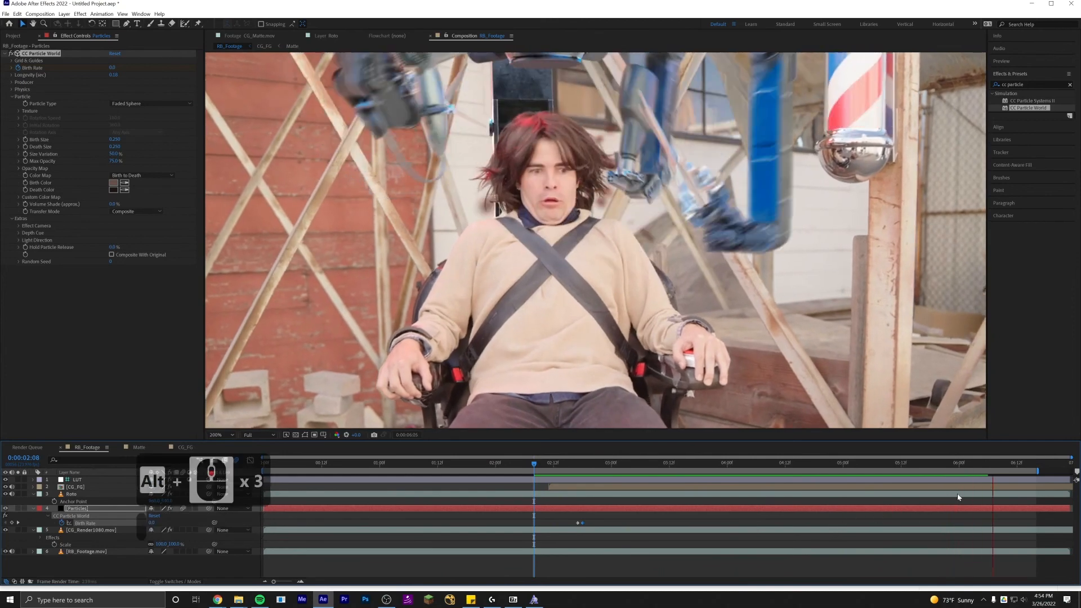
pyautogui.keyDown('alt'); pyautogui.scroll(2, 1054, 531); pyautogui.keyUp('alt')
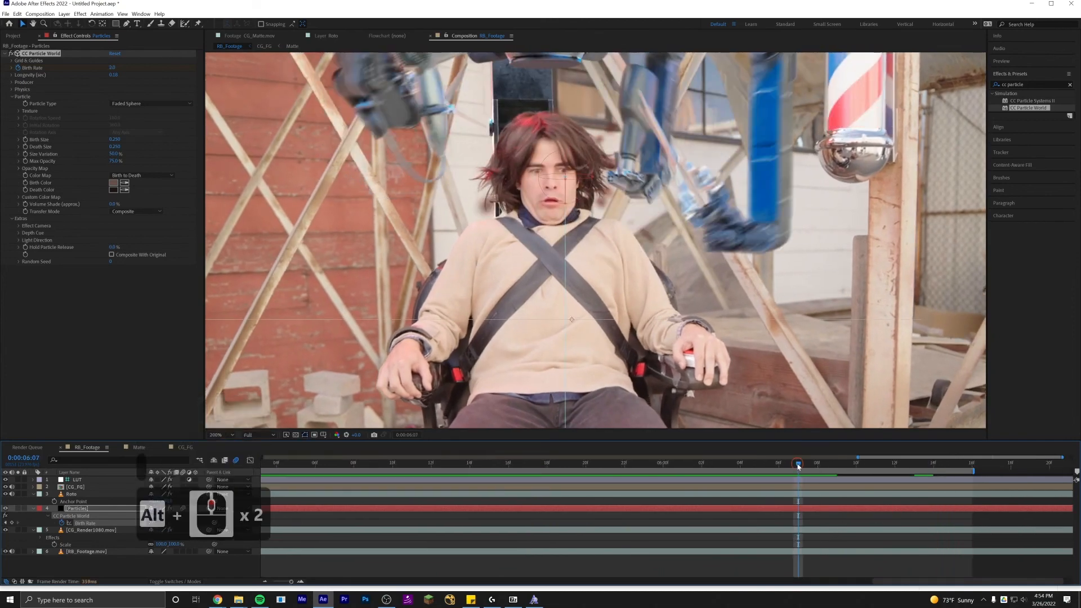
pyautogui.moveTo(798, 467); pyautogui.dragTo(702, 470)
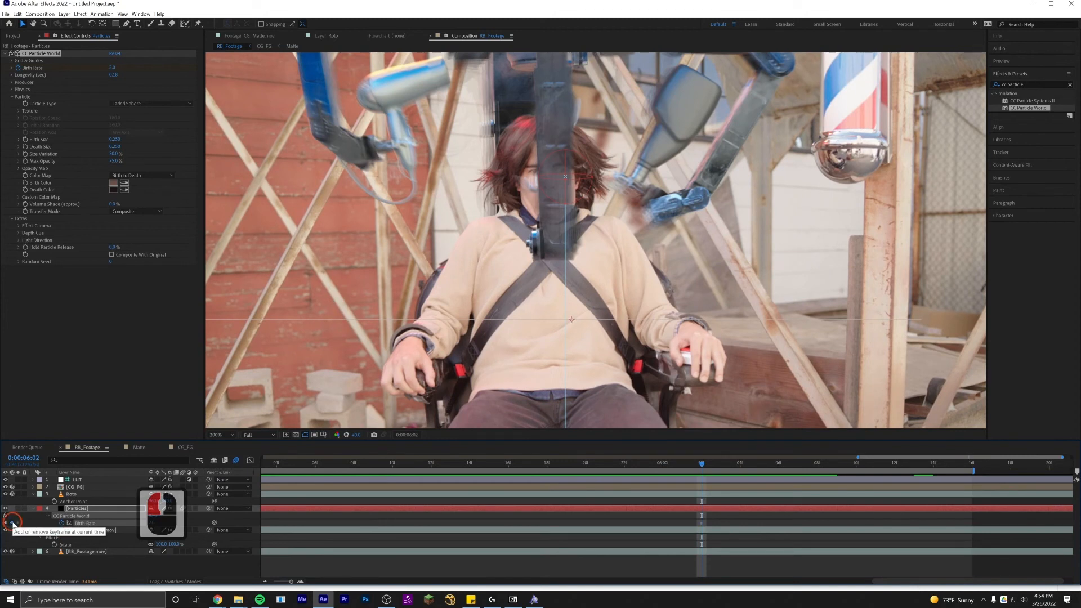
pyautogui.click(13, 524)
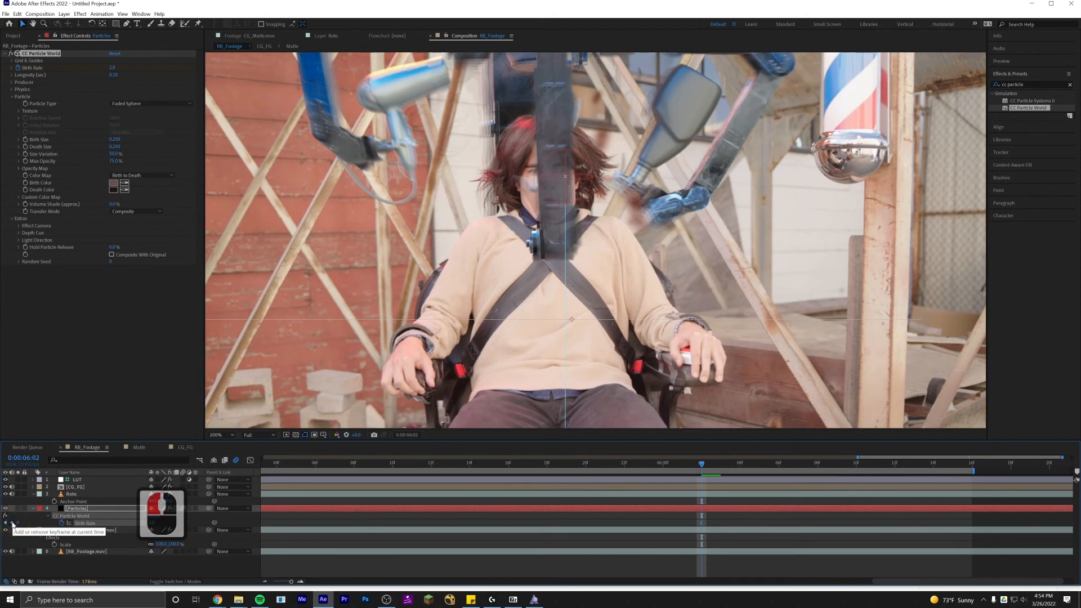
# Set Birth Rate to 0 at 0:00:06:02, then undo that change.
pyautogui.click(150, 524)
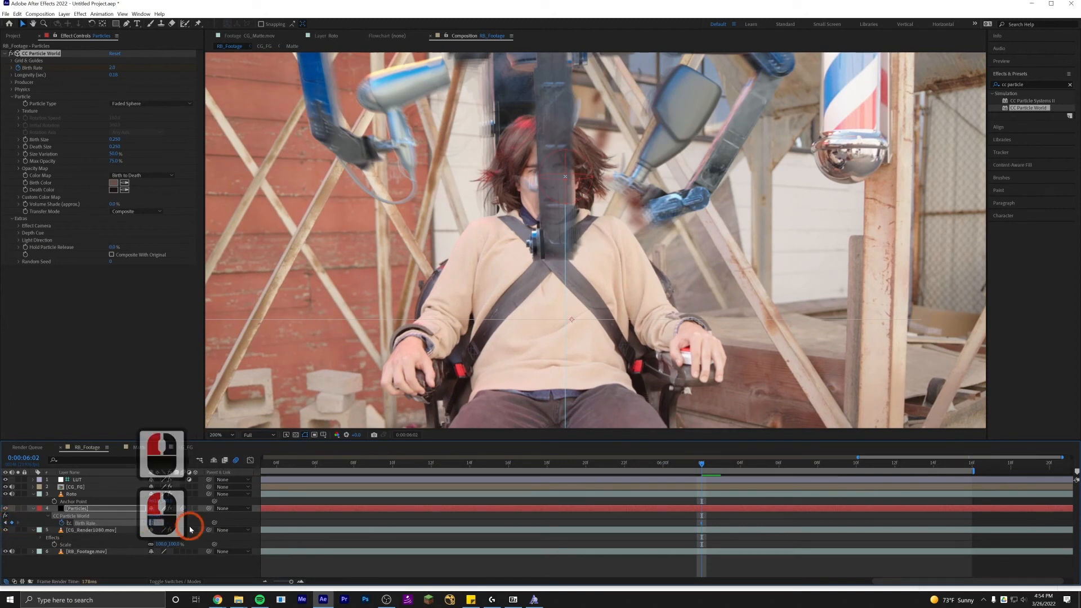
pyautogui.write('0')
pyautogui.press('Return')
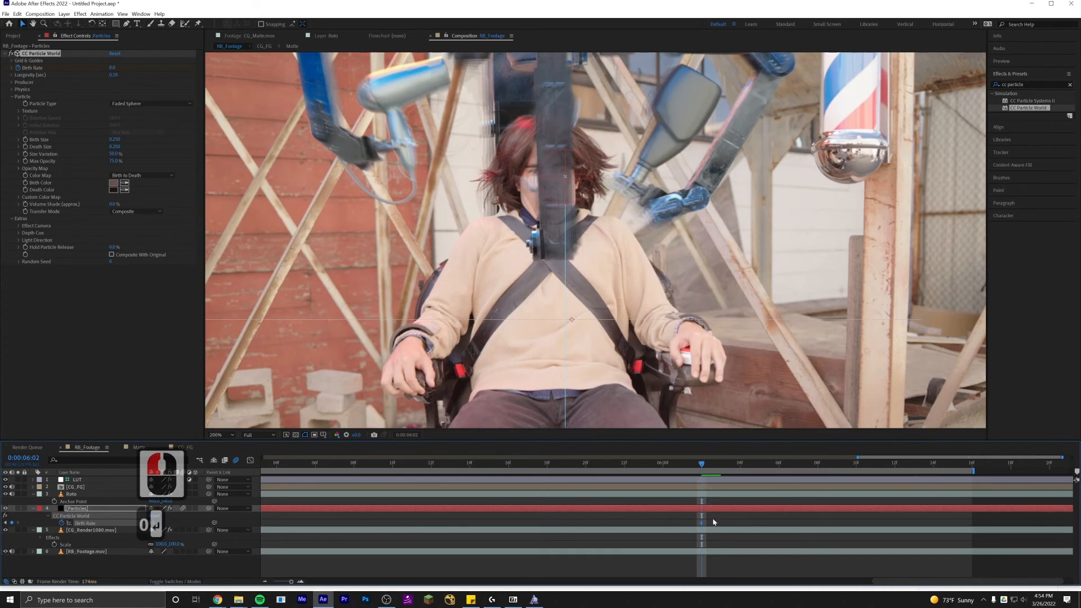
pyautogui.keyDown('alt'); pyautogui.scroll(2, 712, 522); pyautogui.keyUp('alt')
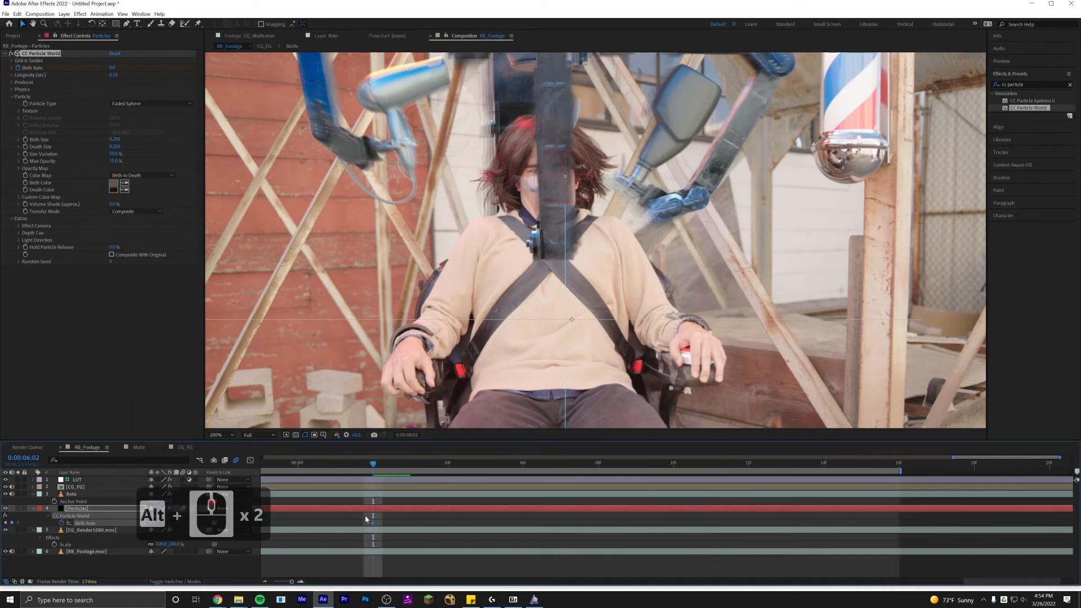
pyautogui.hotkey('ctrl', 'z')
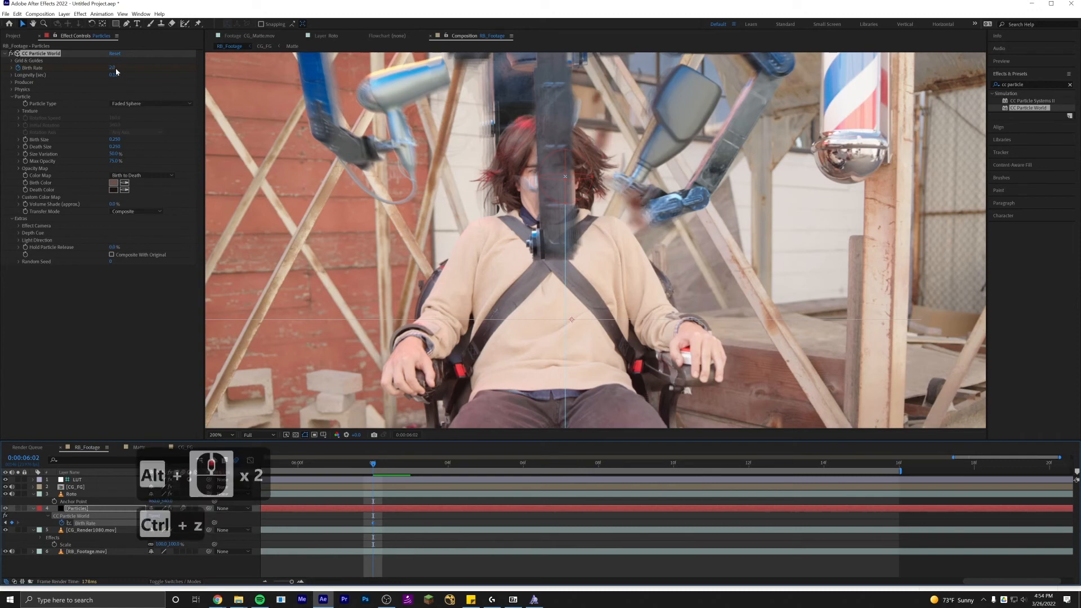
# Step one frame forward to 0:00:06:03 and set Birth Rate to 0 there.
pyautogui.press('pagedown')
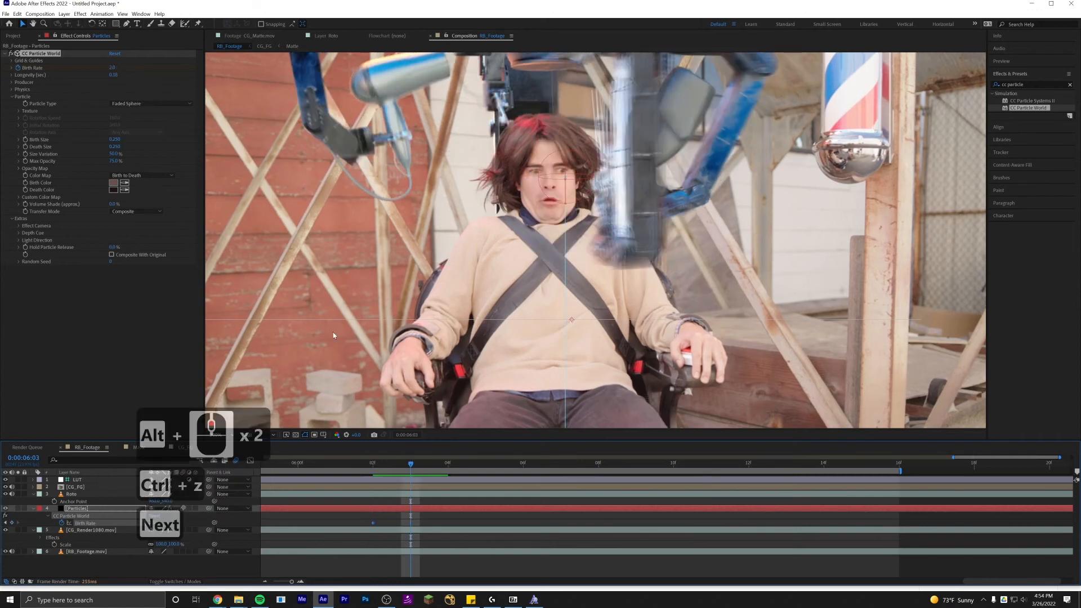
pyautogui.scroll(-1, 408, 531)
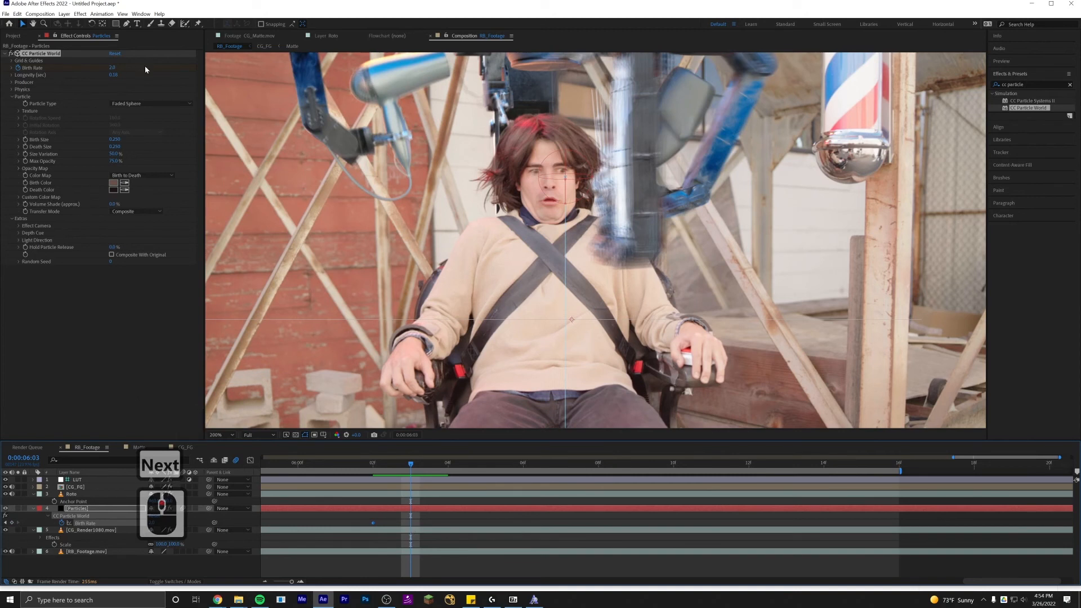
pyautogui.click(114, 68)
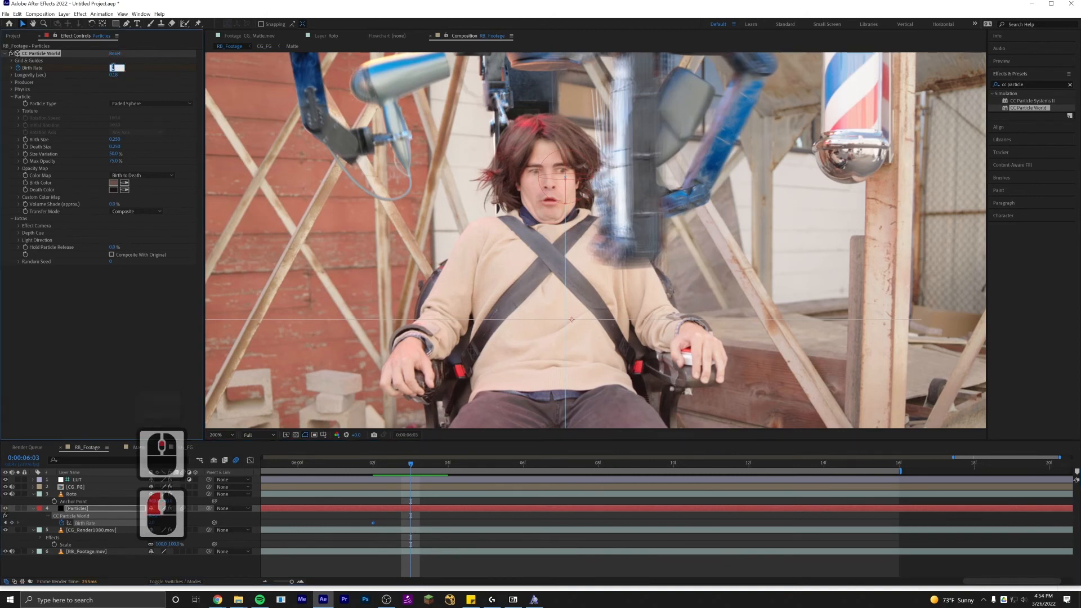
pyautogui.write('0')
pyautogui.press('Return')
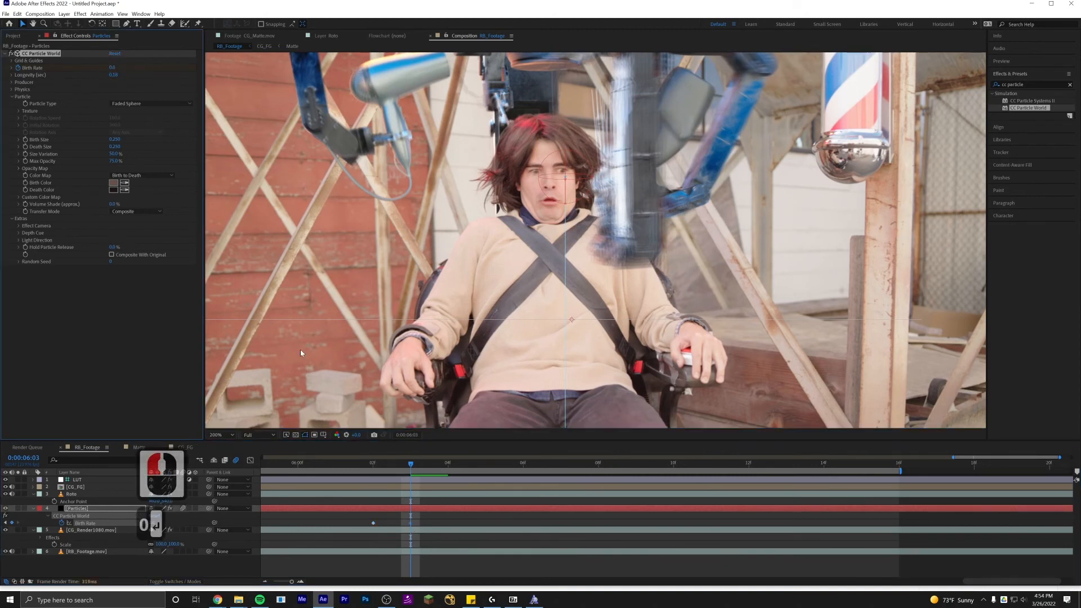
# Preview the composition from the beginning to review the particle burst timing.
pyautogui.click(389, 531)
pyautogui.click(374, 463)
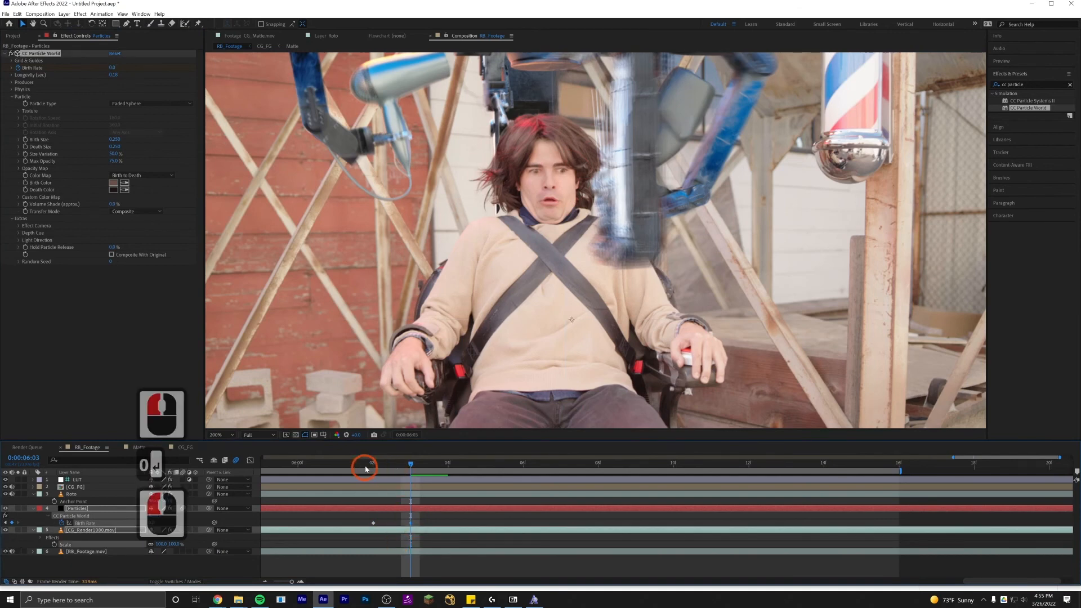
pyautogui.click(293, 463)
pyautogui.scroll(2, 440, 517)
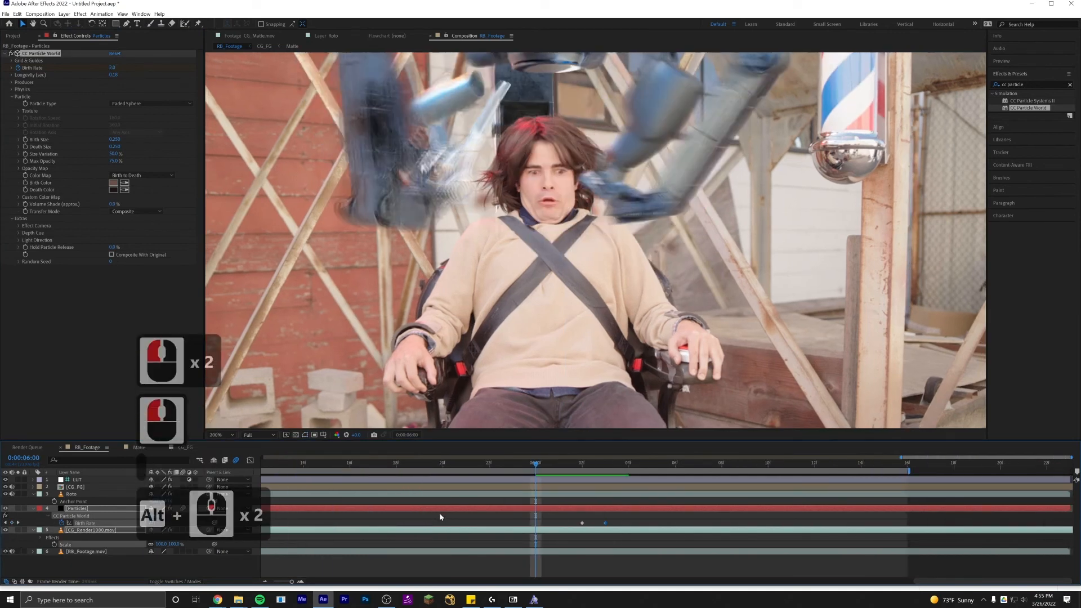
pyautogui.press('KP_0')
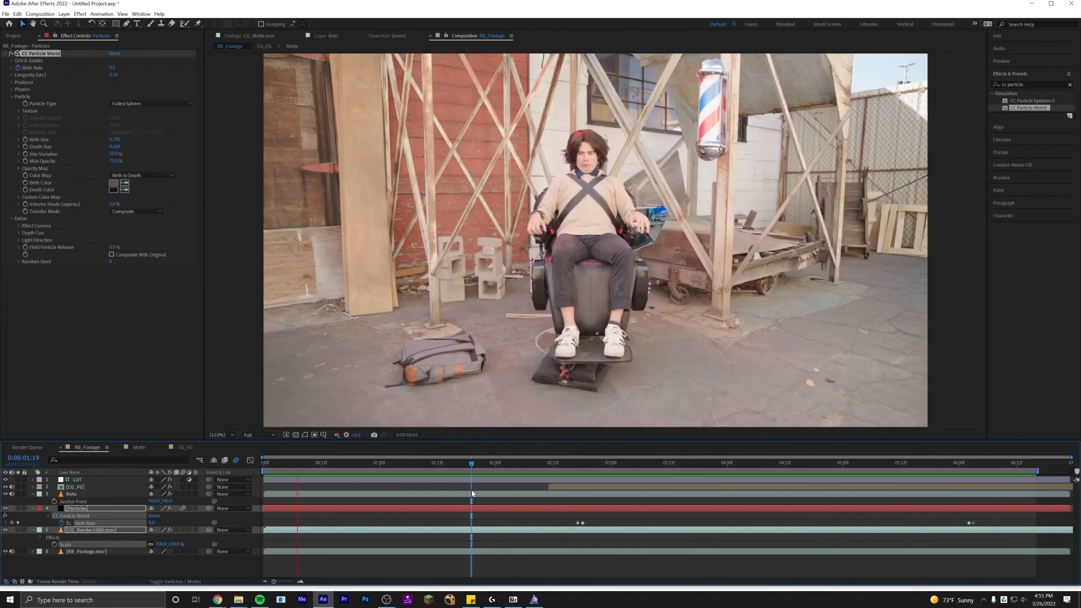
# Add the RB_Footage composition to the render queue and set its output folder to the student's folder inside P04_RobotBarber.
pyautogui.hotkey('ctrl', 'm')
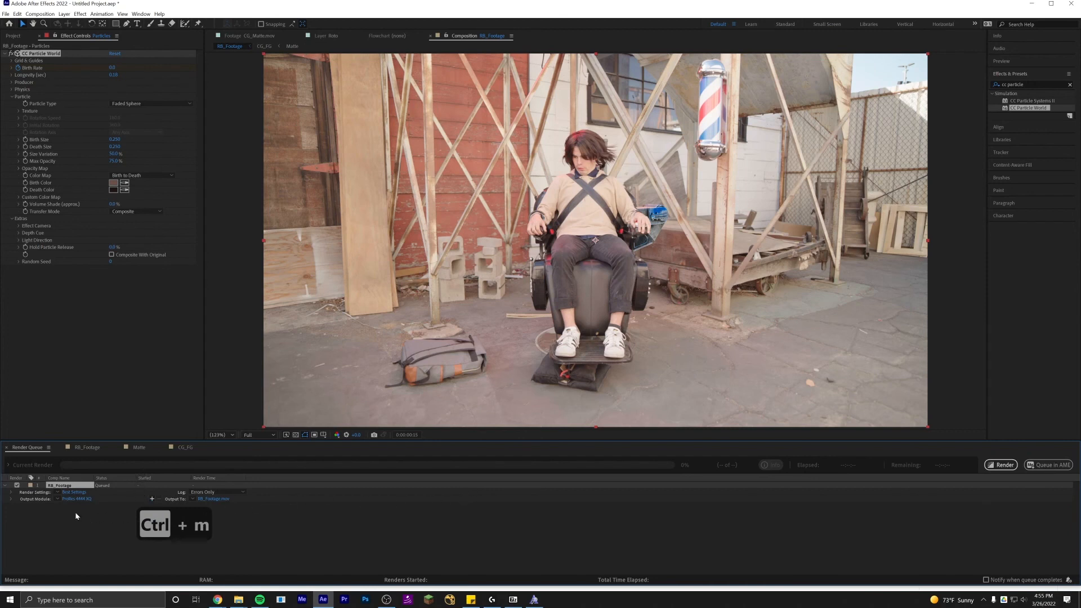
pyautogui.click(211, 501)
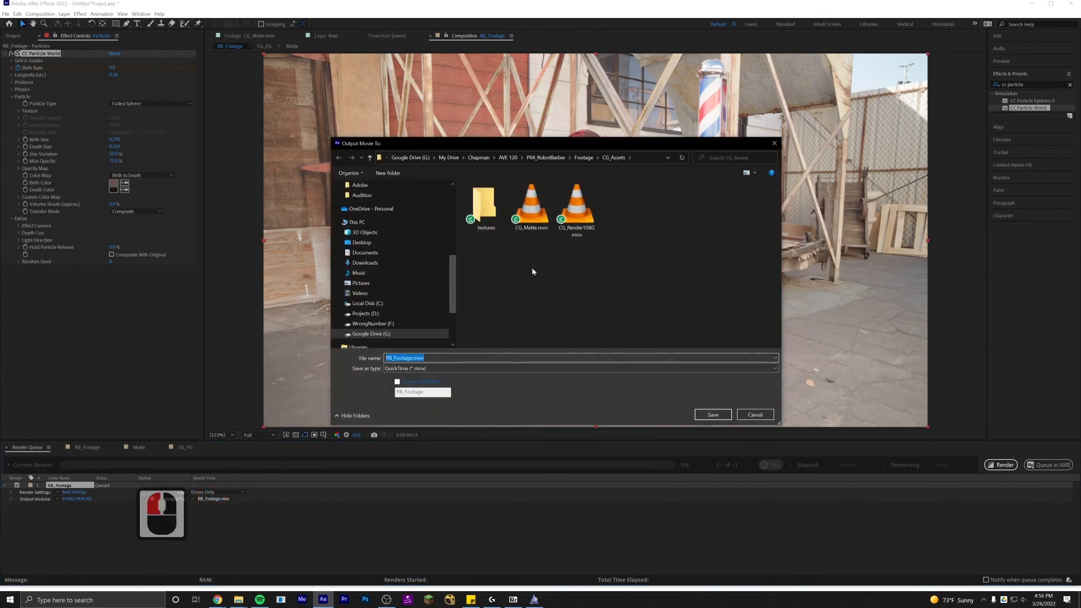
pyautogui.click(545, 157)
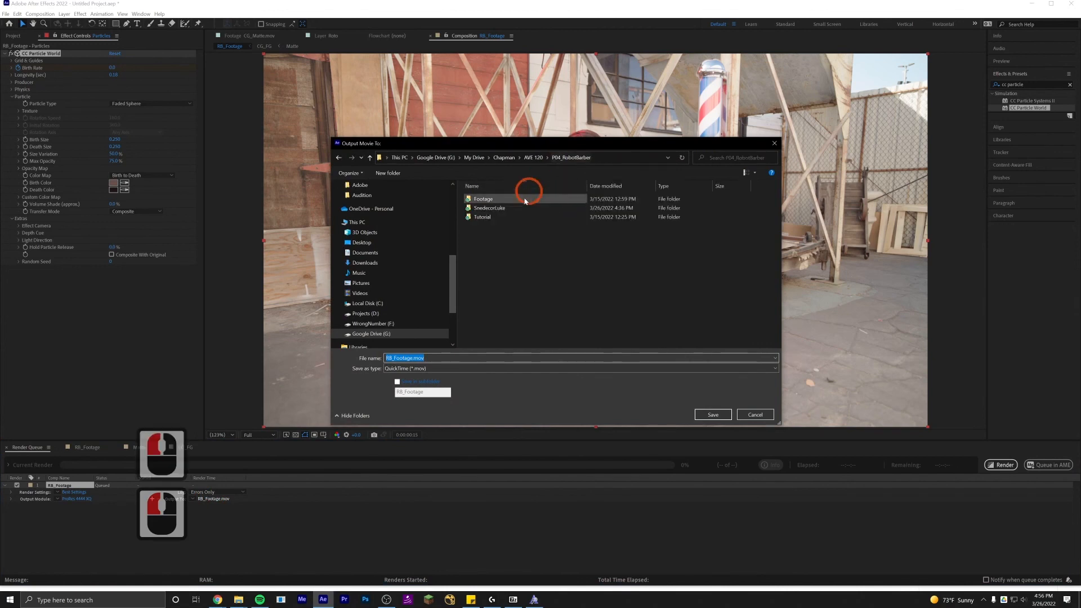
pyautogui.click(478, 208)
pyautogui.doubleClick(477, 208)
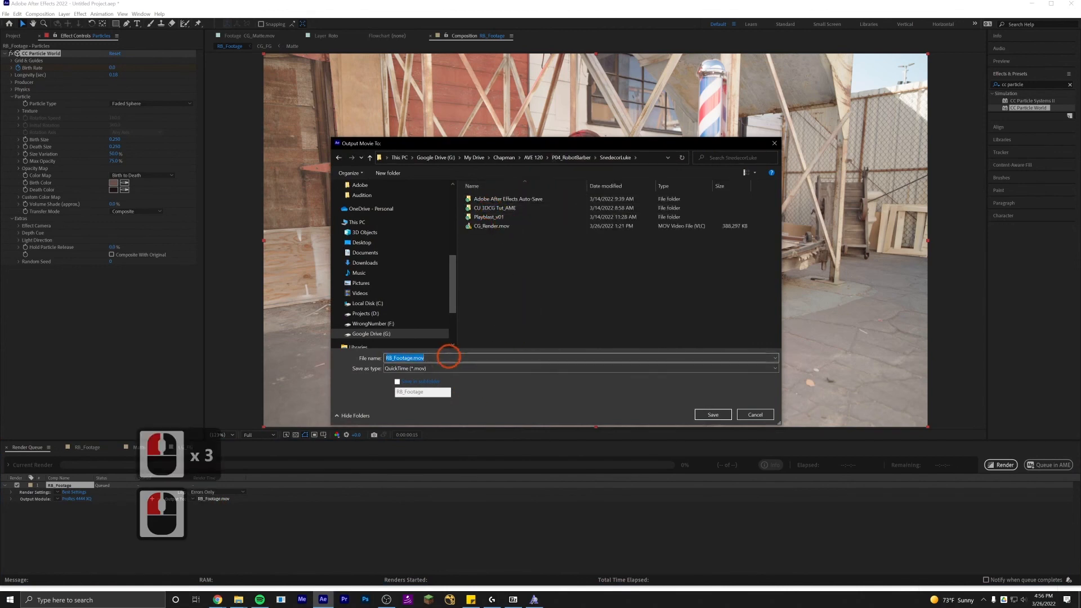
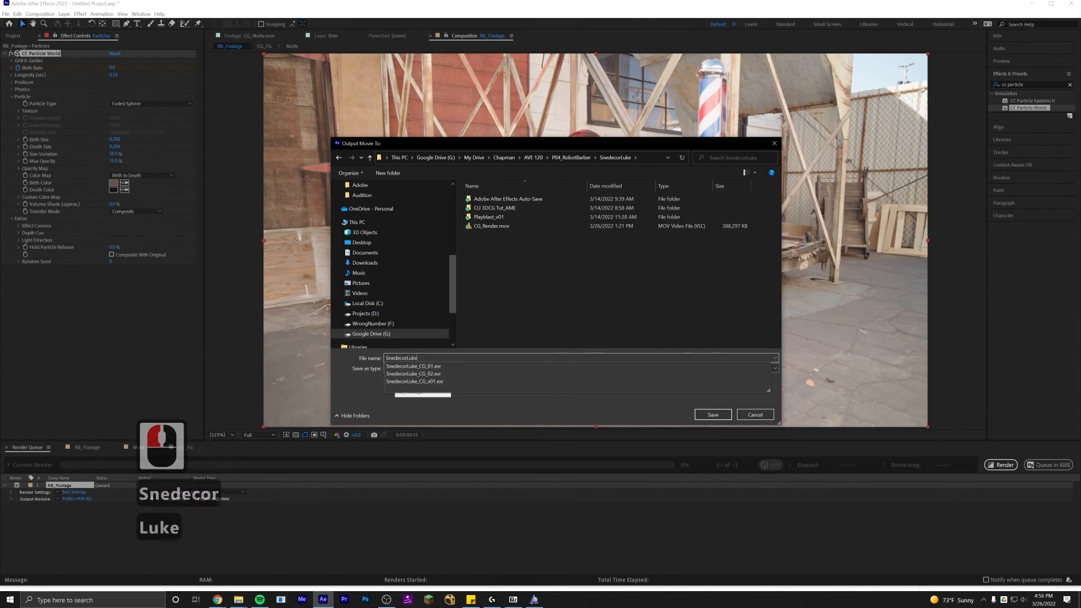
# Name the output movie as the student's name followed by _CG_v04 and save the output setting.
pyautogui.write('_CG_v04')
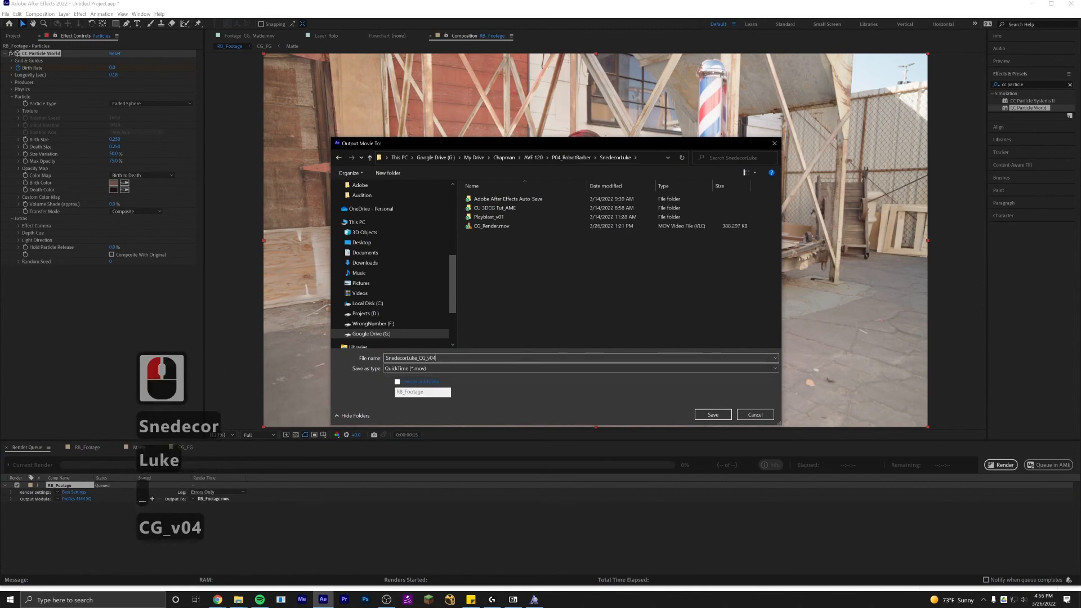
pyautogui.press('Return')
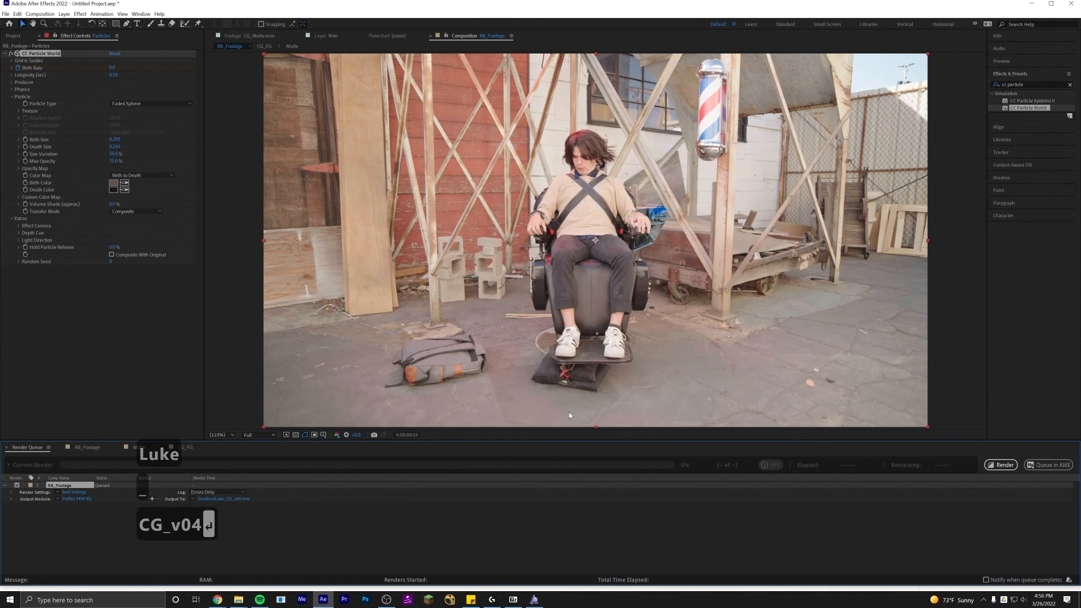
# Send the render queue to Adobe Media Encoder and change the queued item's format to H.264.
pyautogui.click(1049, 465)
pyautogui.click(980, 546)
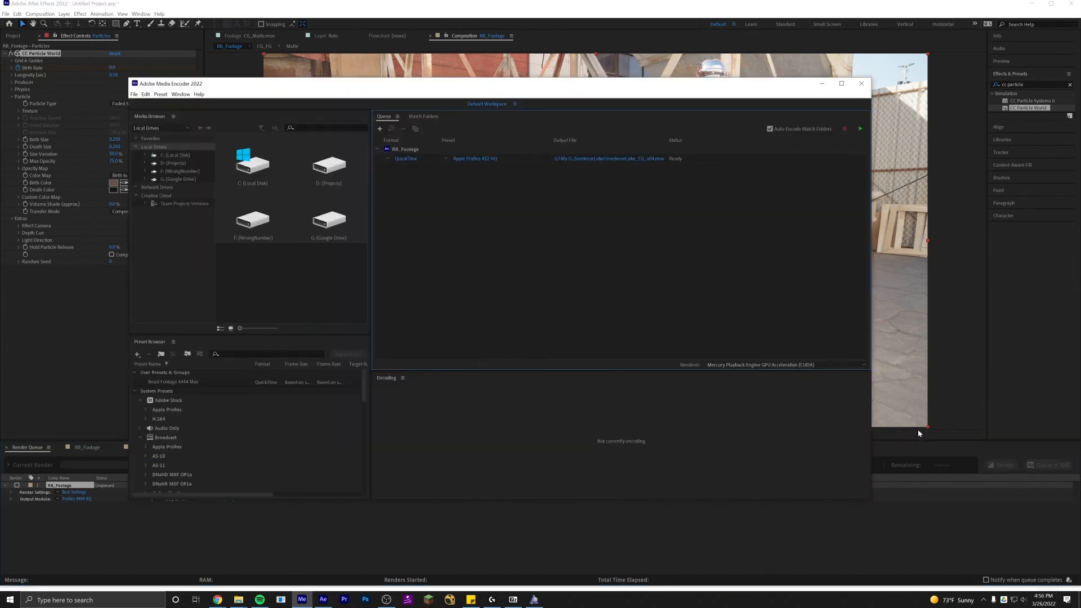
pyautogui.click(395, 160)
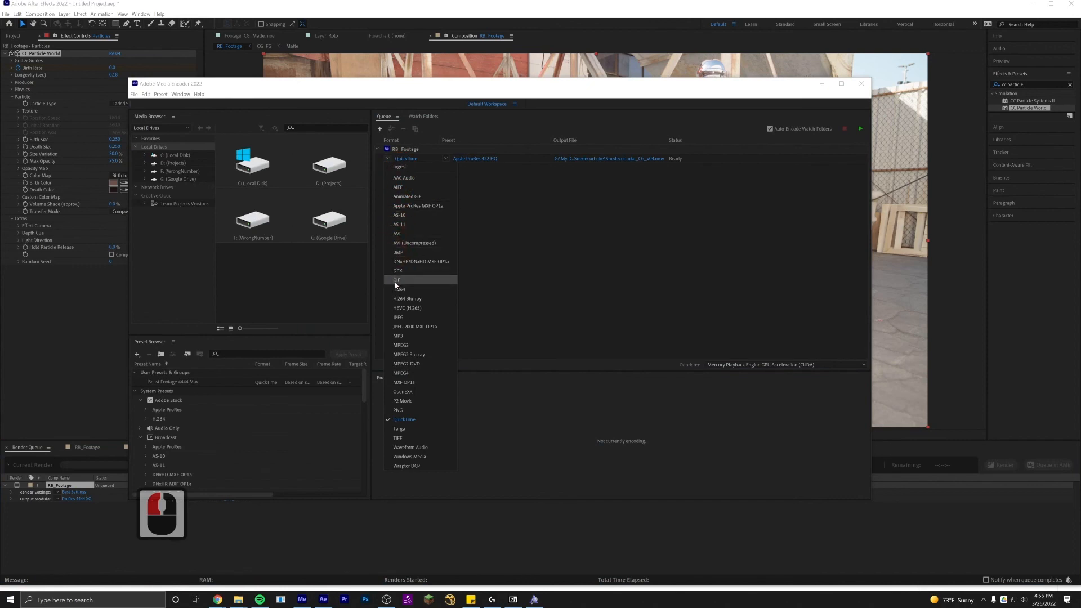
pyautogui.click(399, 289)
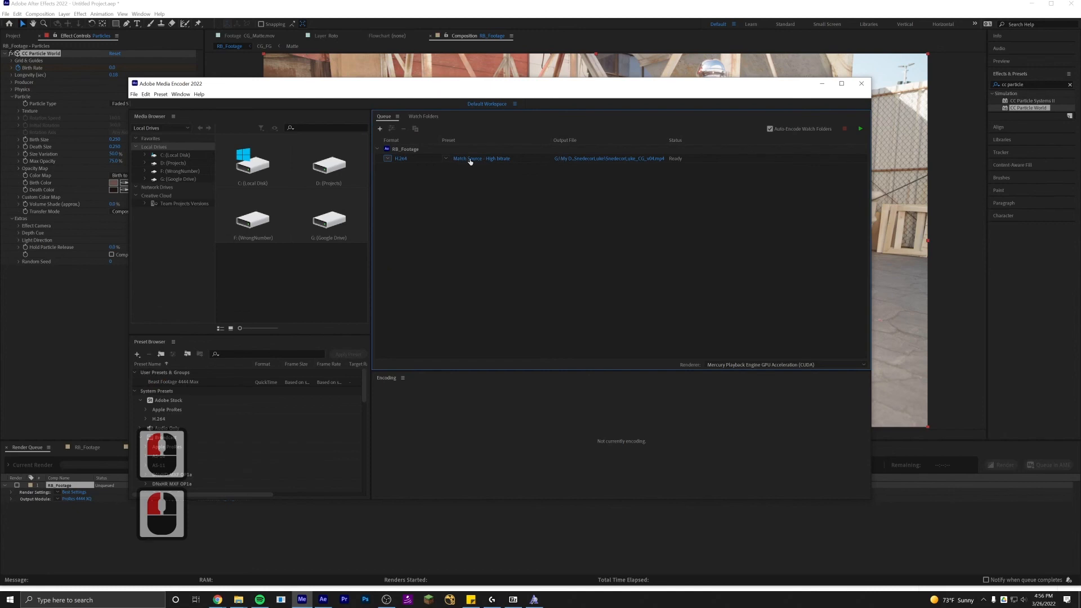
# Save the MP4 output file with its suggested name in the same folder and start encoding the queue.
pyautogui.click(587, 158)
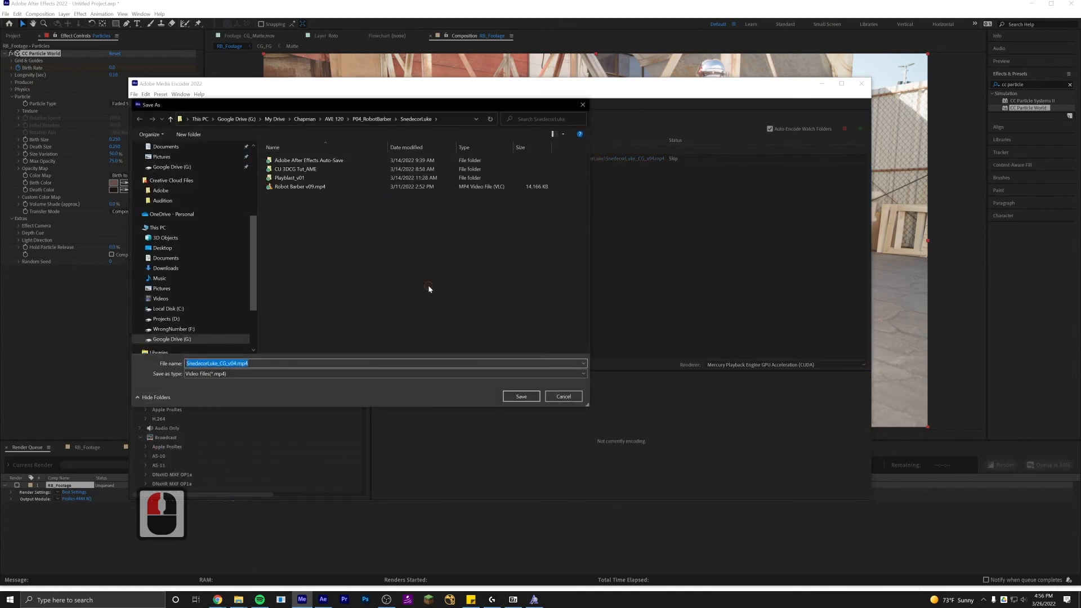
pyautogui.click(521, 396)
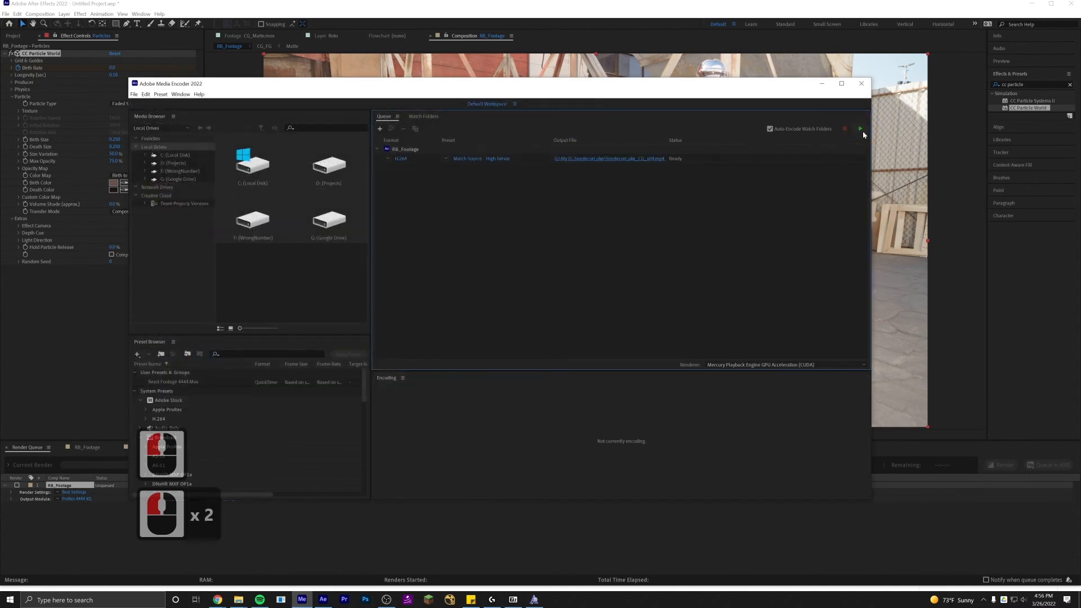
pyautogui.click(861, 130)
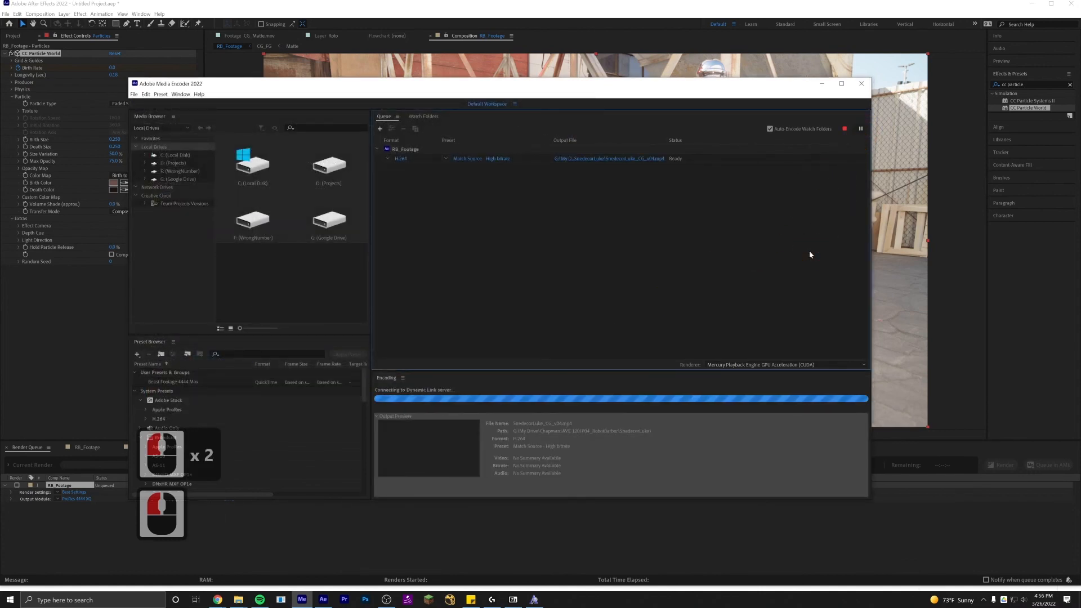